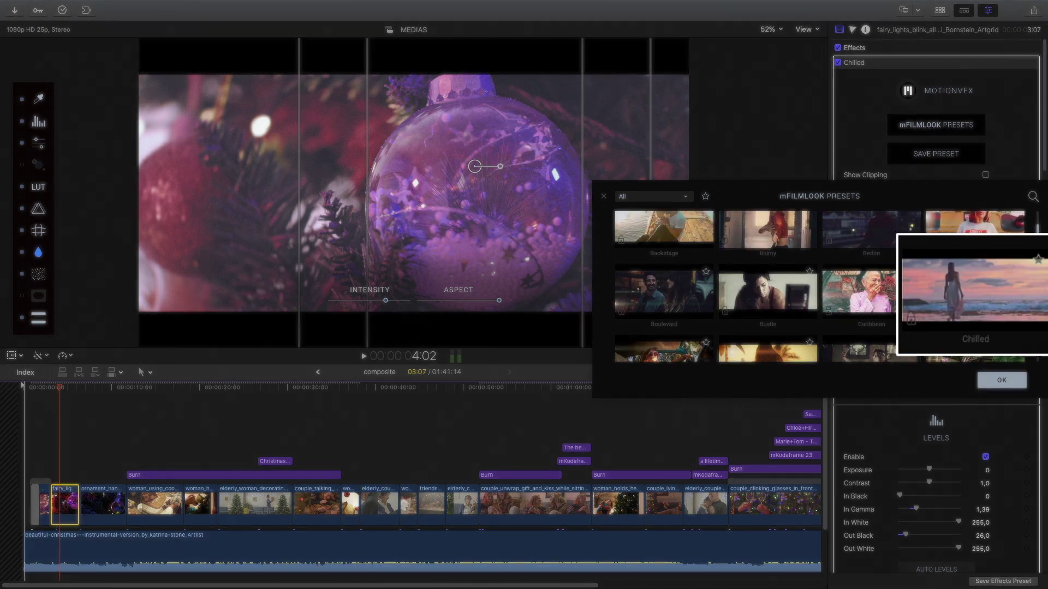
# Apply the Chilled mFilmLook preset to the fairy-lights clip and move its on-screen center control slightly down
pyautogui.click(1001, 381)
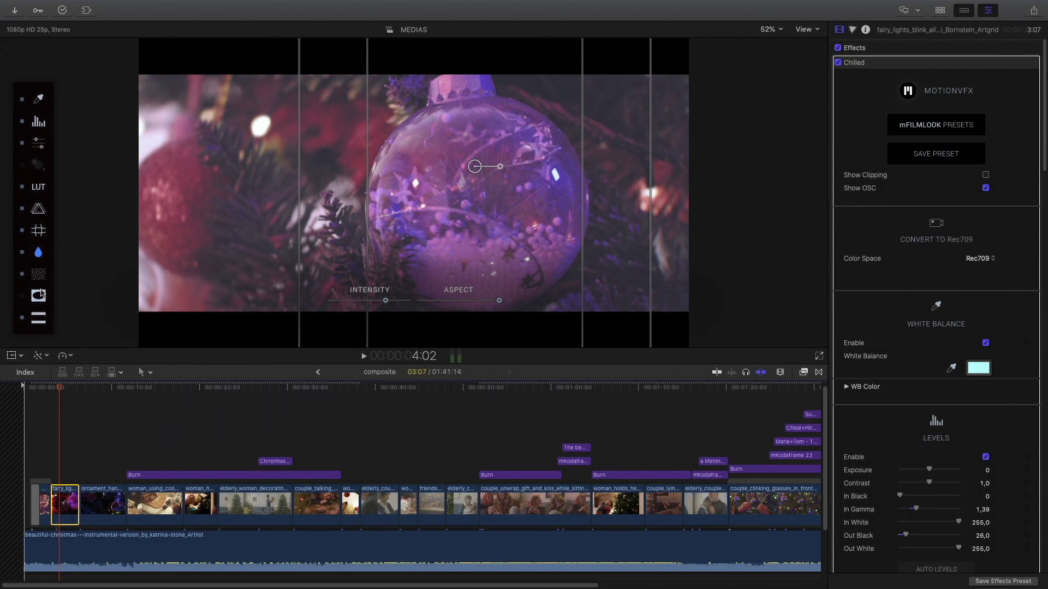
pyautogui.moveTo(477, 168)
pyautogui.mouseDown()
pyautogui.moveTo(333, 161)
pyautogui.moveTo(487, 175)
pyautogui.moveTo(477, 179)
pyautogui.mouseUp()
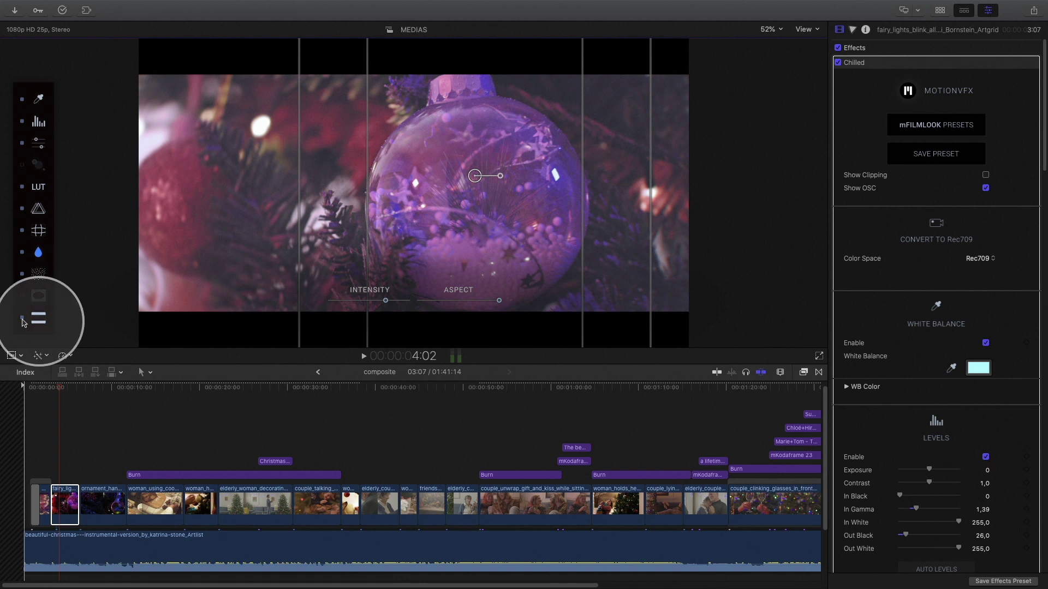
# Toggle the mFilmLook letterbox bars module on the fairy-lights clip and on the elderly couple decorating clip
pyautogui.click(38, 318)
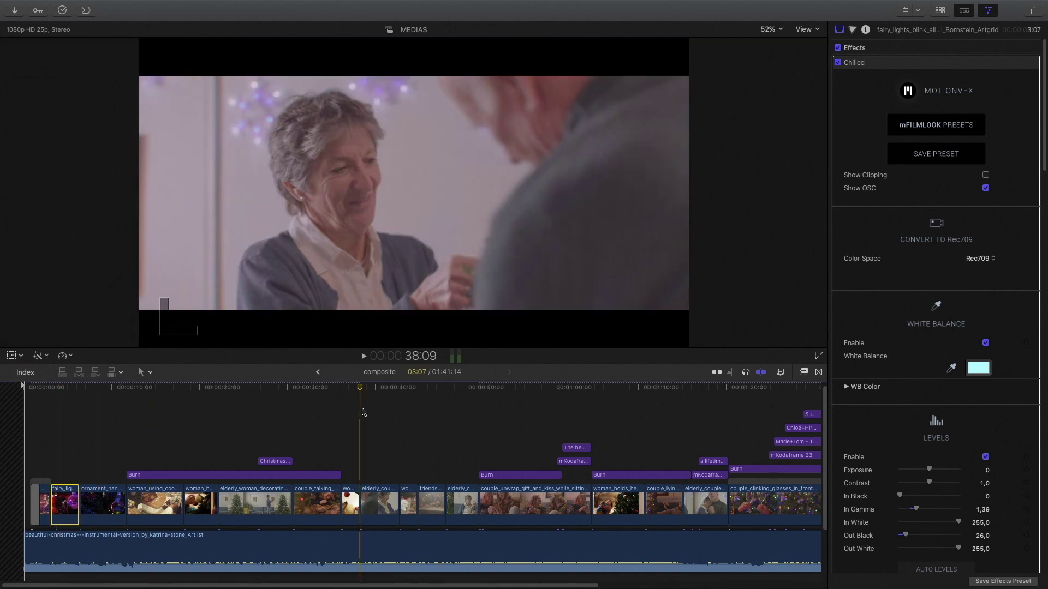
pyautogui.click(381, 508)
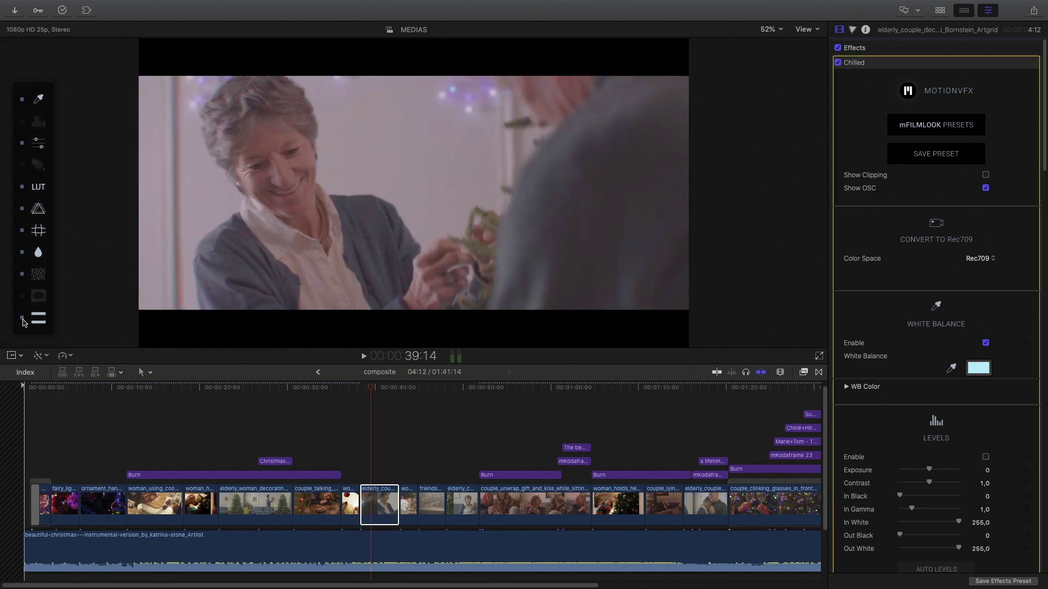
pyautogui.click(25, 321)
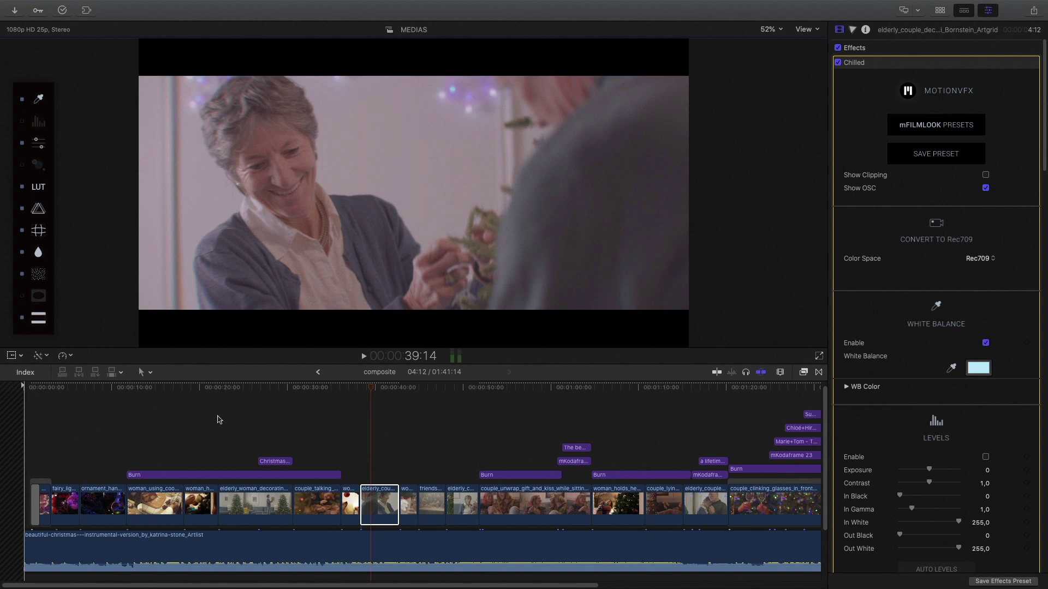
# Review the finished edit from "The beginning" title through to the closing frame with three photos
pyautogui.moveTo(481, 388); pyautogui.dragTo(577, 388)
pyautogui.hscroll(5, 524, 429)
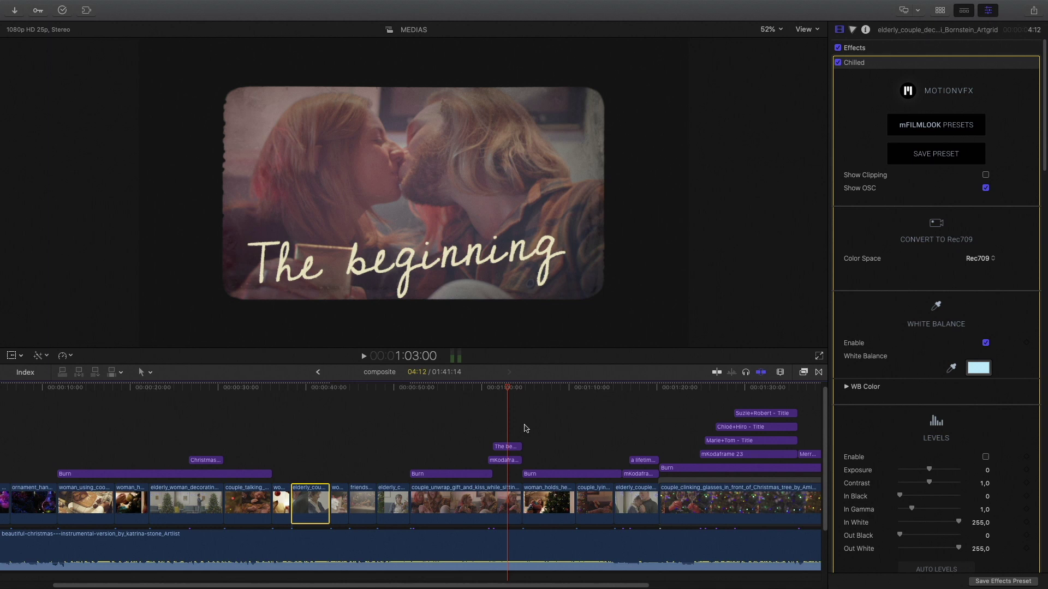
pyautogui.moveTo(640, 391); pyautogui.dragTo(646, 392)
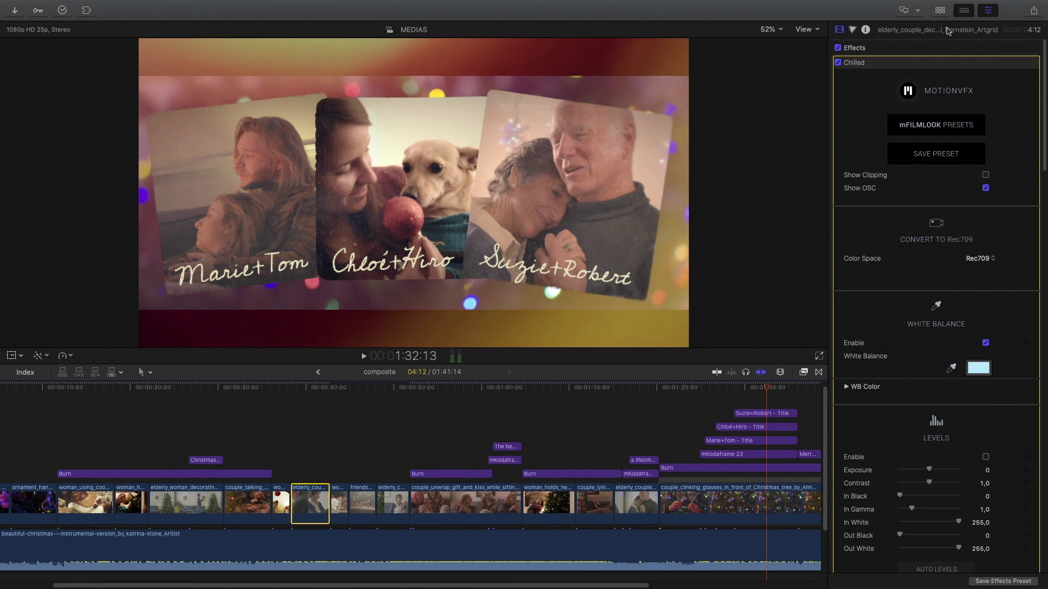
# Show the mKodaframe titles in the titles browser, with the inspector and the category sidebar hidden
pyautogui.click(988, 12)
pyautogui.click(938, 11)
pyautogui.click(57, 29)
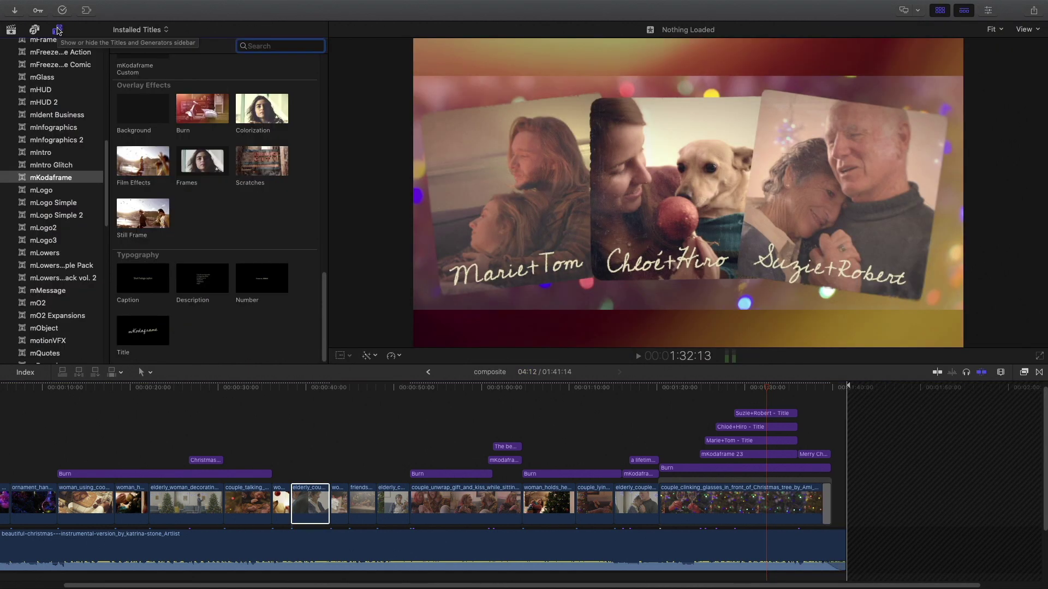
pyautogui.scroll(10, 37, 181)
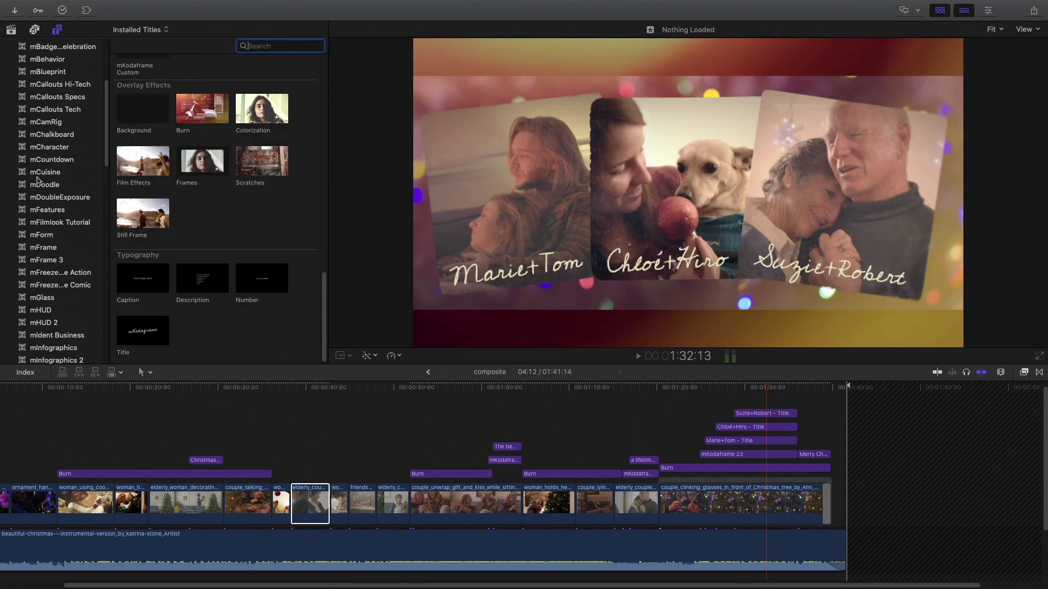
pyautogui.scroll(-10, 64, 187)
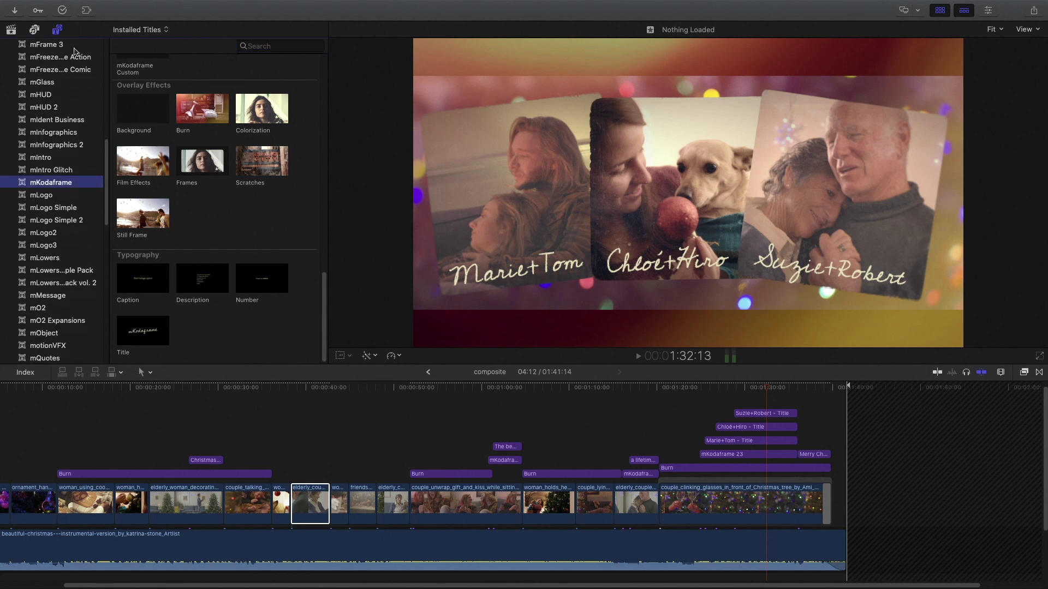
pyautogui.click(57, 29)
# Look through the mKodaframe templates, from the drop zone layouts and Custom to the overlay effects and typography
pyautogui.scroll(10, 146, 160)
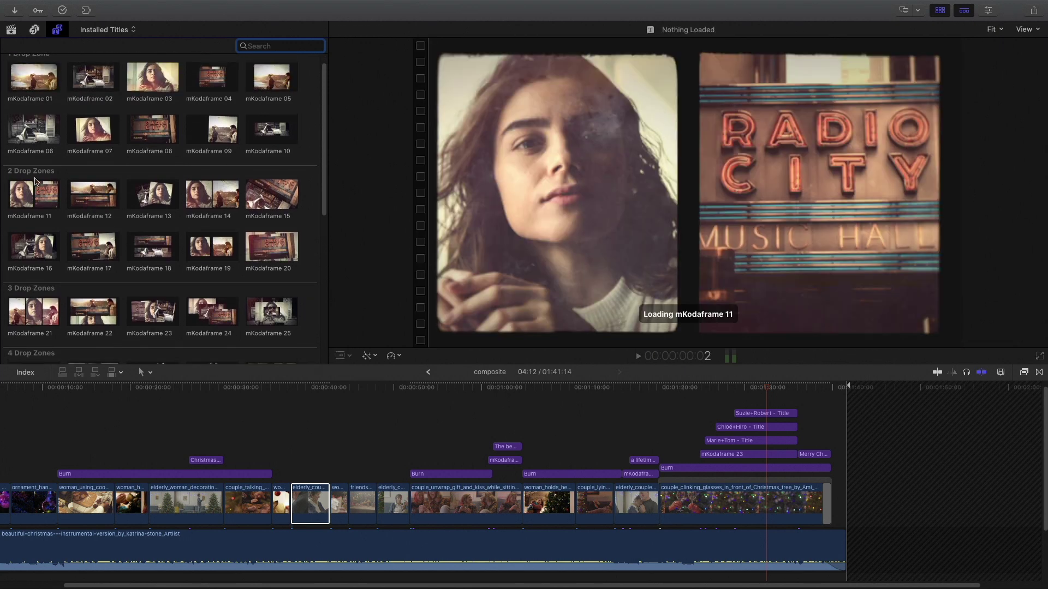
pyautogui.scroll(-2, 151, 215)
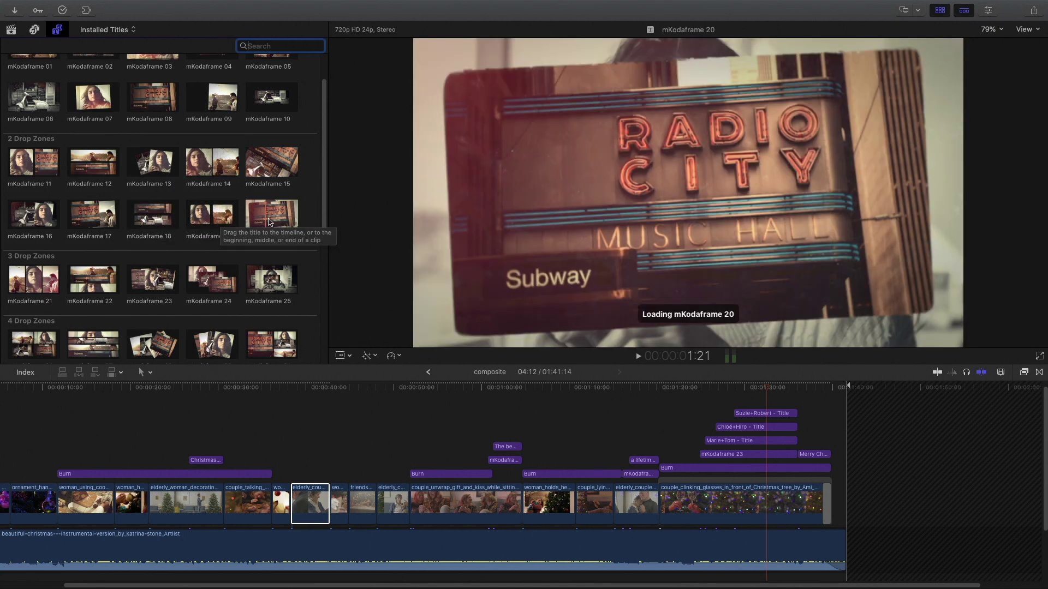
pyautogui.scroll(-2, 163, 229)
pyautogui.scroll(-2, 66, 229)
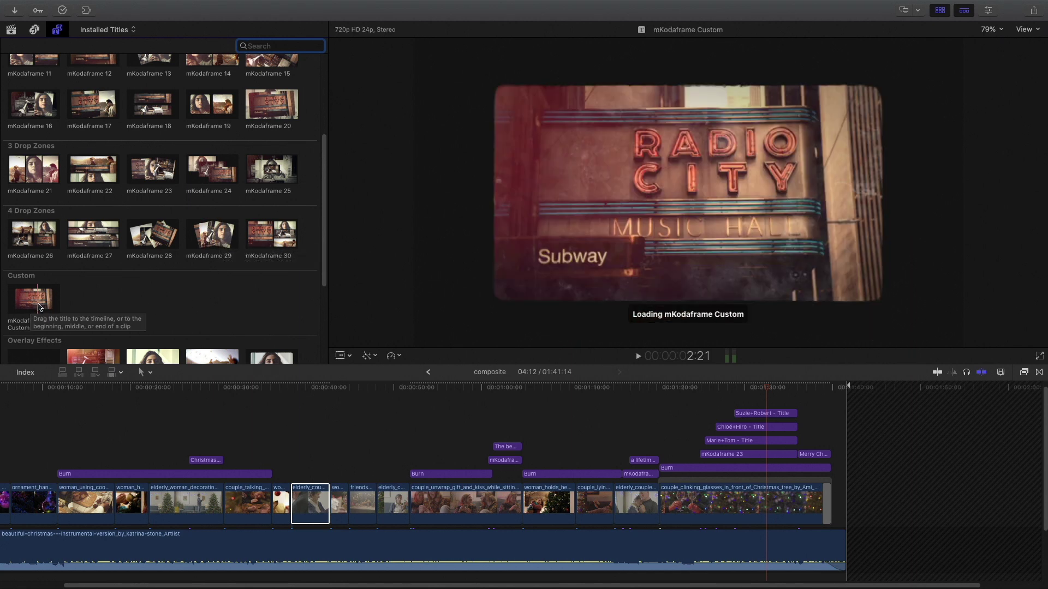
pyautogui.scroll(-6, 39, 307)
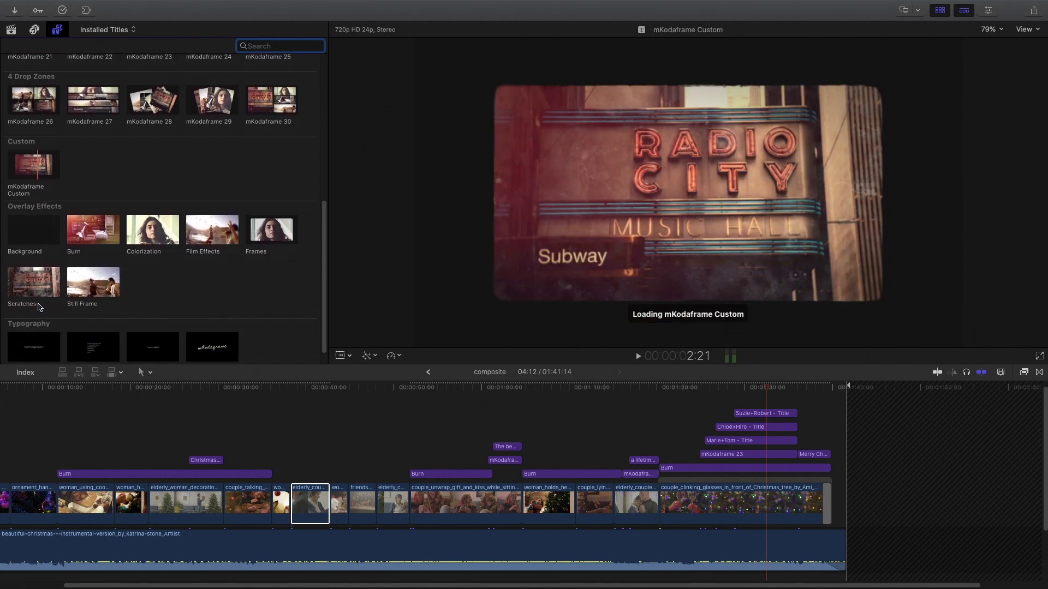
pyautogui.scroll(1, 38, 306)
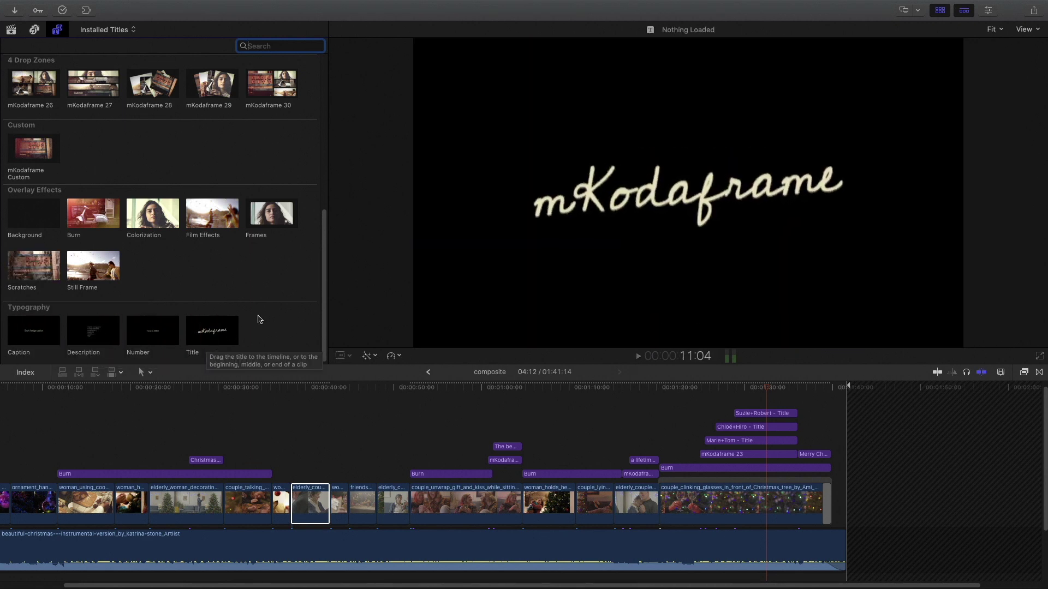
# Add the mKodaframe Title above the clip of the elderly woman decorating and set its text to "Christmas" and "Memories" on two lines
pyautogui.click(428, 373)
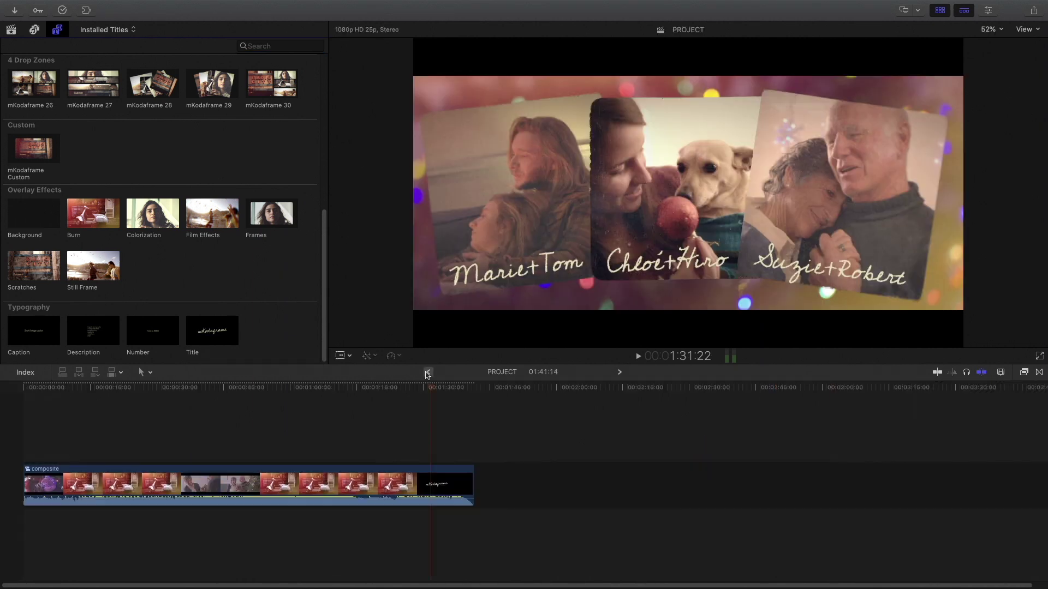
pyautogui.moveTo(229, 338); pyautogui.dragTo(282, 414)
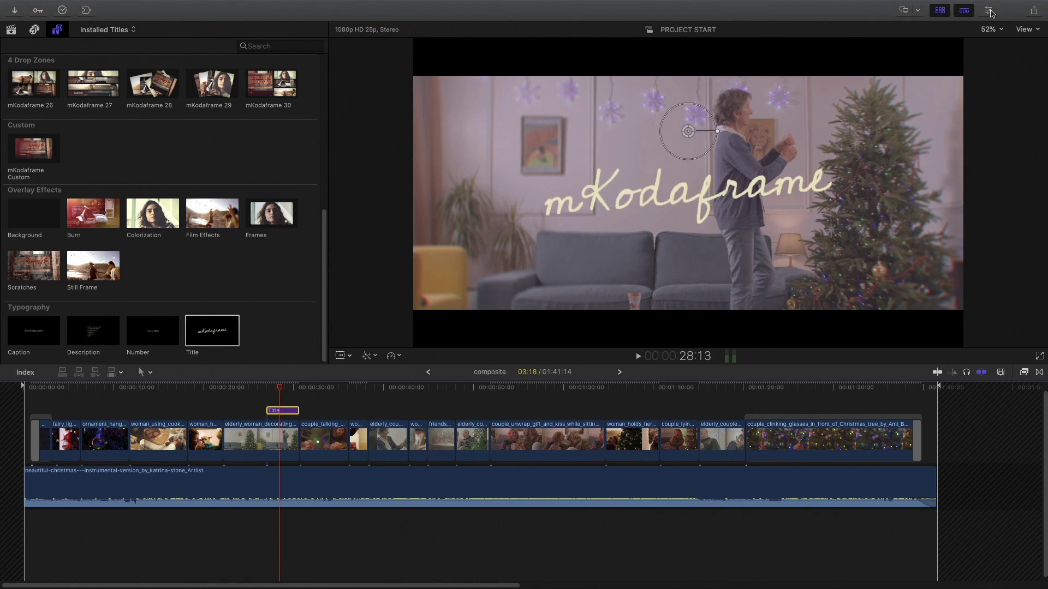
pyautogui.click(989, 10)
pyautogui.write('Christmas')
pyautogui.press('Return')
pyautogui.write('Memories')
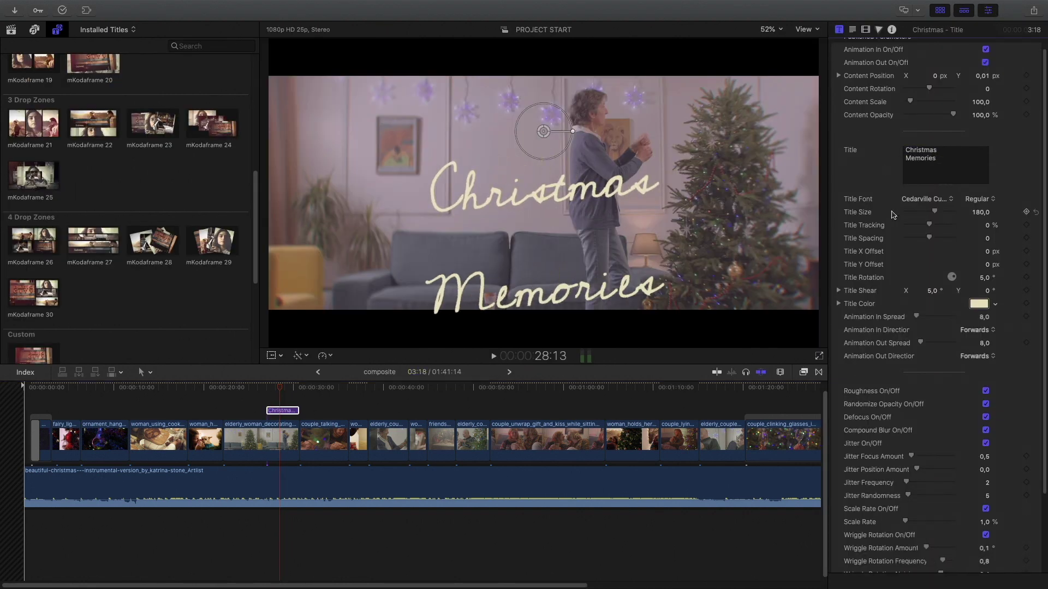
# Place the Christmas Memories title on the wall beside the woman at content scale 71.4, and set its title spacing to -176.3
pyautogui.moveTo(543, 133); pyautogui.dragTo(451, 104)
pyautogui.moveTo(930, 238); pyautogui.dragTo(904, 238)
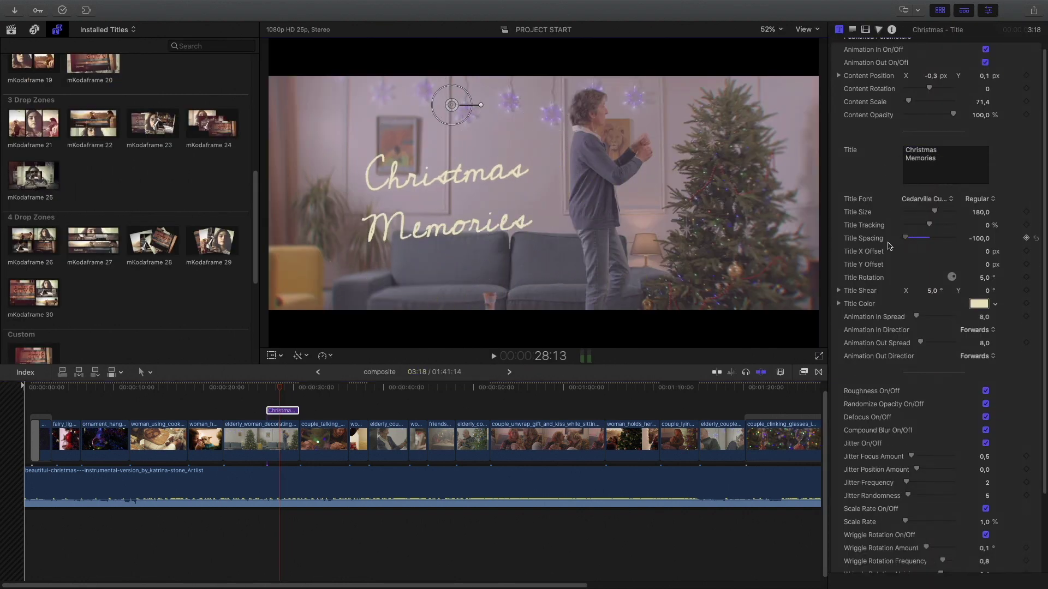
pyautogui.moveTo(979, 242); pyautogui.dragTo(964, 242)
pyautogui.moveTo(451, 105); pyautogui.dragTo(462, 96)
pyautogui.moveTo(280, 387); pyautogui.dragTo(265, 391)
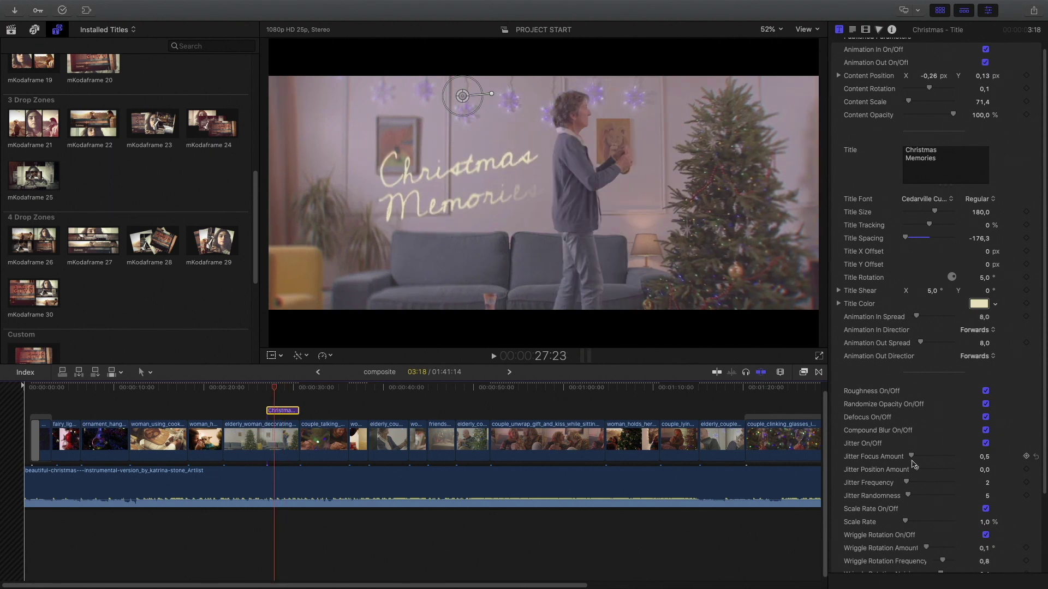
# Change the Christmas Memories title's color to a warm light gold using the color wheel
pyautogui.scroll(-3, 978, 315)
pyautogui.scroll(4, 978, 315)
pyautogui.click(978, 315)
pyautogui.click(745, 412)
pyautogui.click(776, 393)
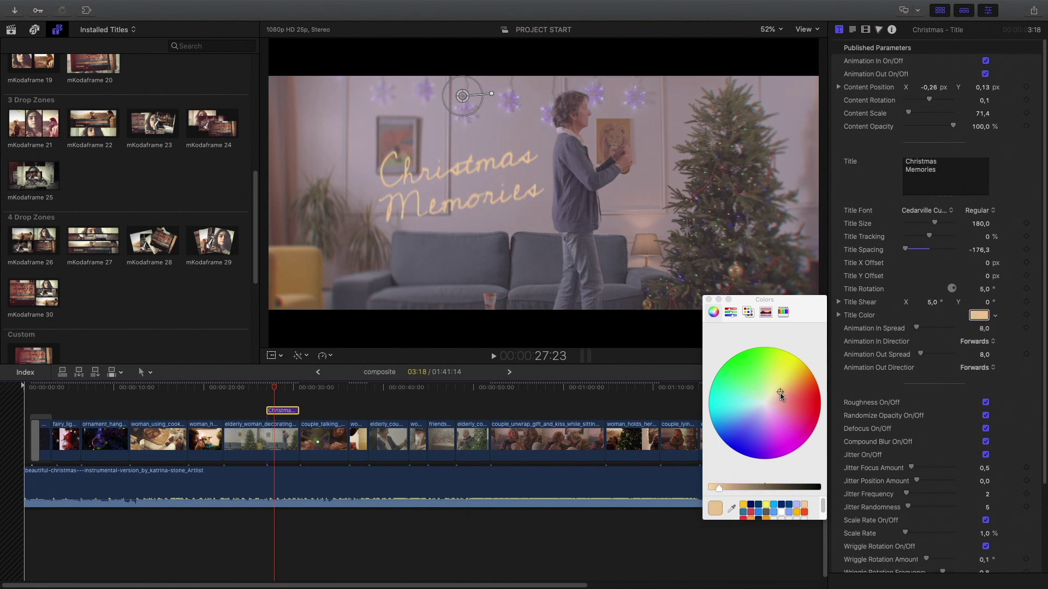
pyautogui.click(709, 300)
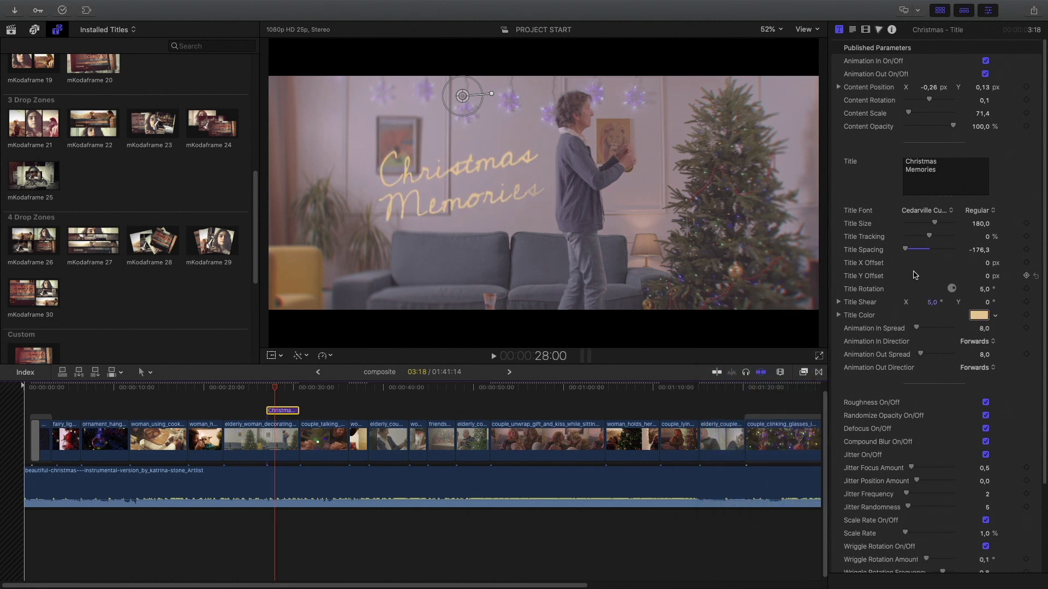
# Toggle the title's opening animation off and back on, and set its content scale to 74.0
pyautogui.click(986, 62)
pyautogui.click(985, 61)
pyautogui.moveTo(910, 112); pyautogui.dragTo(910, 112)
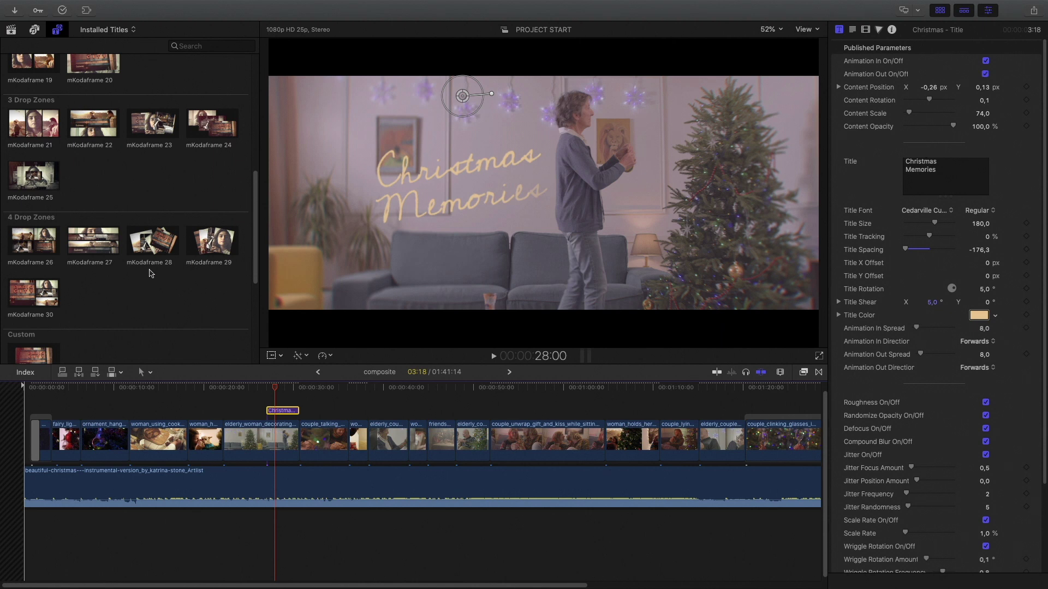
# Add a Burn overlay from the start of the elderly woman decorating clip and extend it to the end of the elderly couple clip
pyautogui.scroll(-8, 149, 273)
pyautogui.click(102, 226)
pyautogui.moveTo(101, 226)
pyautogui.mouseDown()
pyautogui.moveTo(180, 349)
pyautogui.moveTo(235, 411)
pyautogui.mouseUp()
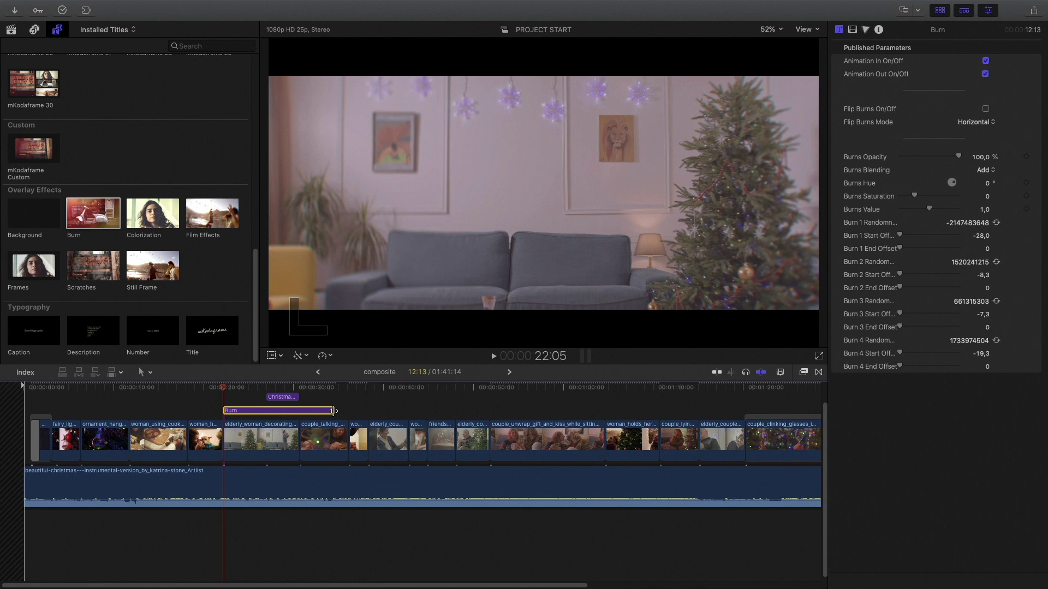
pyautogui.moveTo(334, 410); pyautogui.dragTo(406, 410)
# Preview the Burn overlay across the couple talking clip and the dog clip
pyautogui.moveTo(224, 389); pyautogui.dragTo(330, 388)
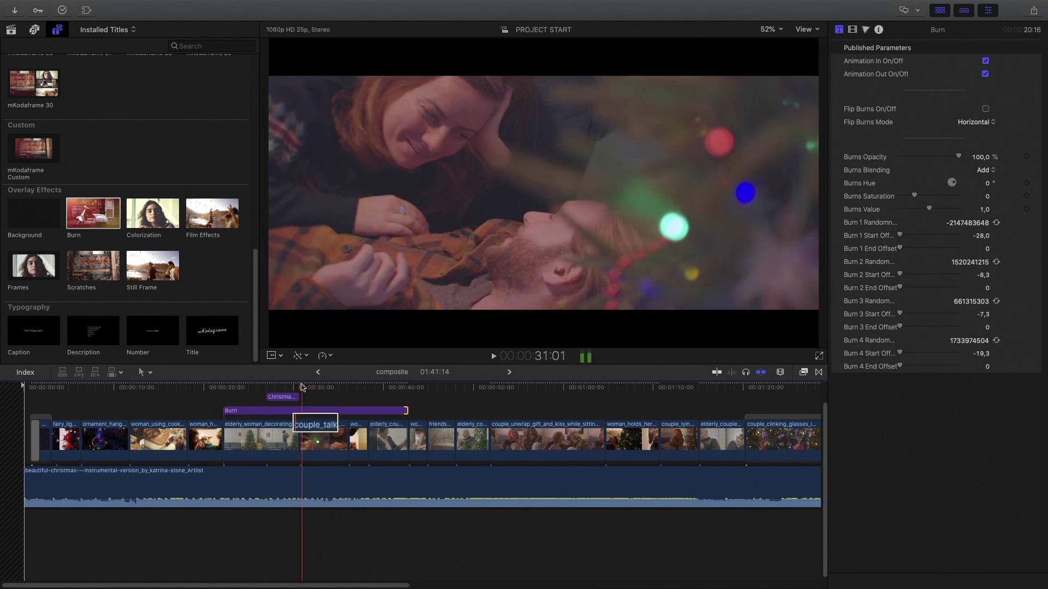
pyautogui.moveTo(300, 389); pyautogui.dragTo(345, 389)
pyautogui.click(359, 371)
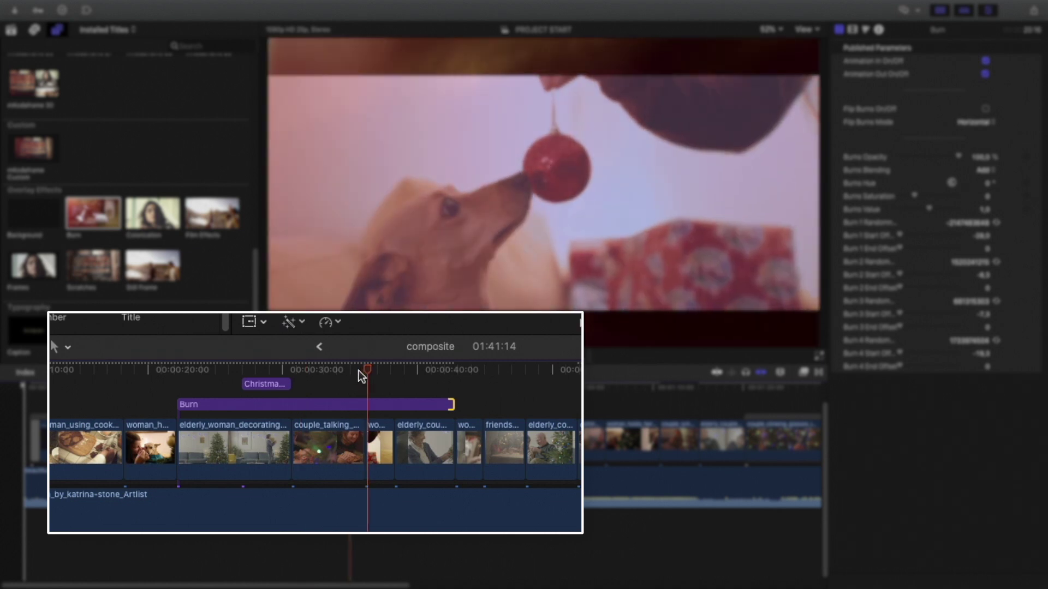
# Try other blending modes for the Burn overlay, return it to Add, and set the burns opacity to 40.33%
pyautogui.click(305, 405)
pyautogui.click(203, 371)
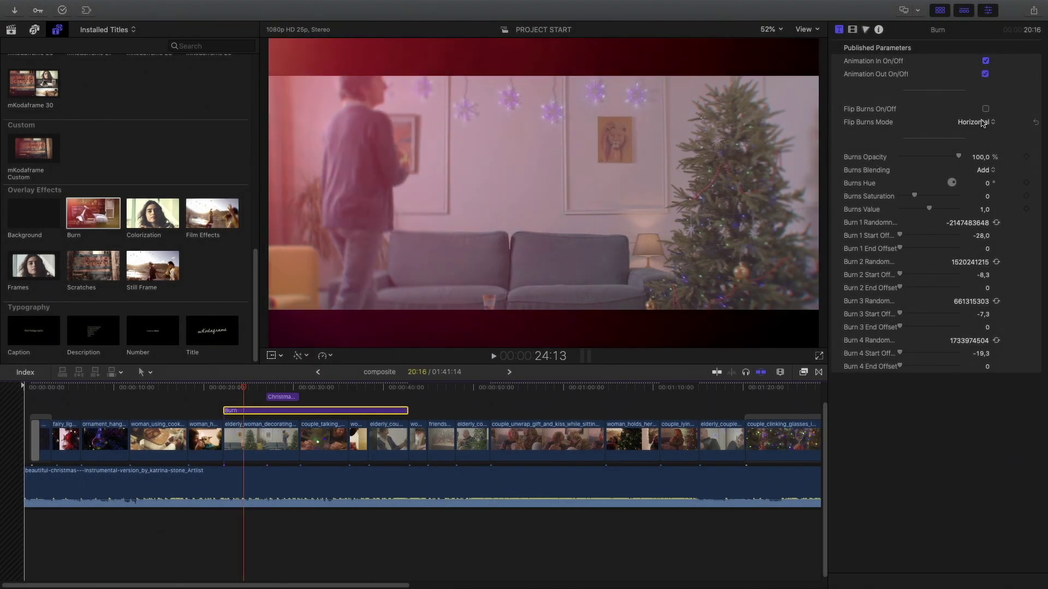
pyautogui.click(985, 170)
pyautogui.click(980, 180)
pyautogui.click(982, 170)
pyautogui.click(980, 180)
pyautogui.click(980, 170)
pyautogui.click(979, 150)
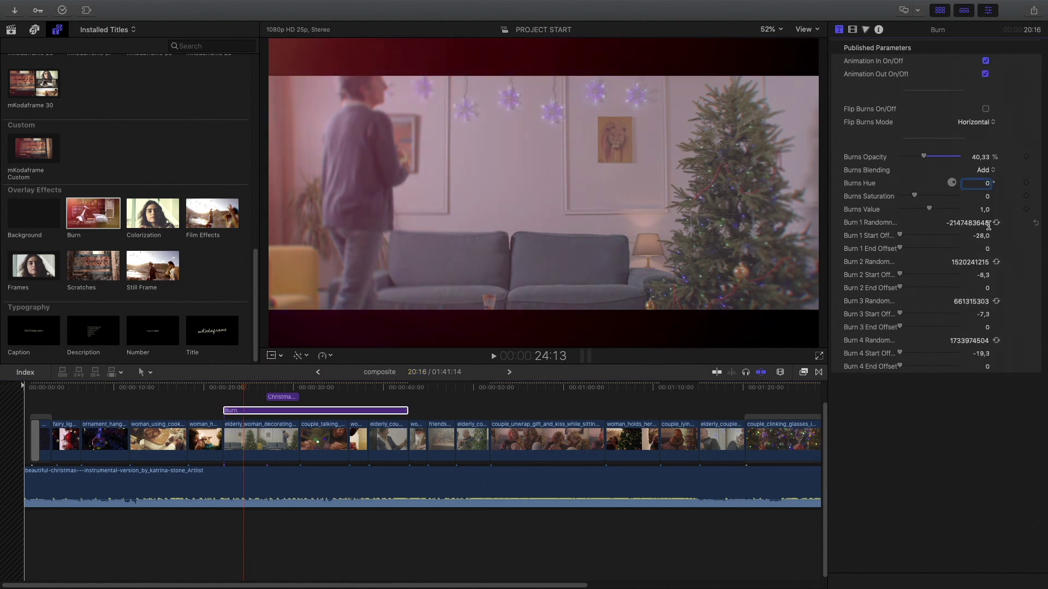
# Add a second Burn overlay at 31.28% opacity above the couple unwrapping a gift clip, extending it to the clip's end
pyautogui.moveTo(224, 410)
pyautogui.mouseDown()
pyautogui.moveTo(210, 411)
pyautogui.moveTo(227, 388)
pyautogui.moveTo(385, 388)
pyautogui.mouseUp()
pyautogui.moveTo(100, 222); pyautogui.dragTo(317, 411)
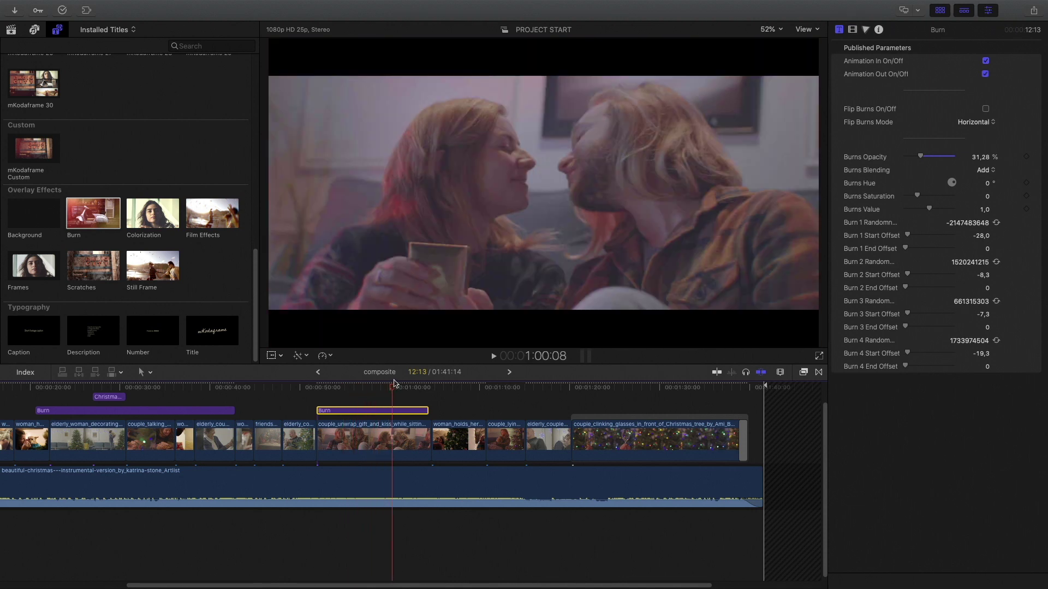
pyautogui.moveTo(427, 411)
pyautogui.mouseDown()
pyautogui.moveTo(409, 412)
pyautogui.moveTo(429, 411)
pyautogui.mouseUp()
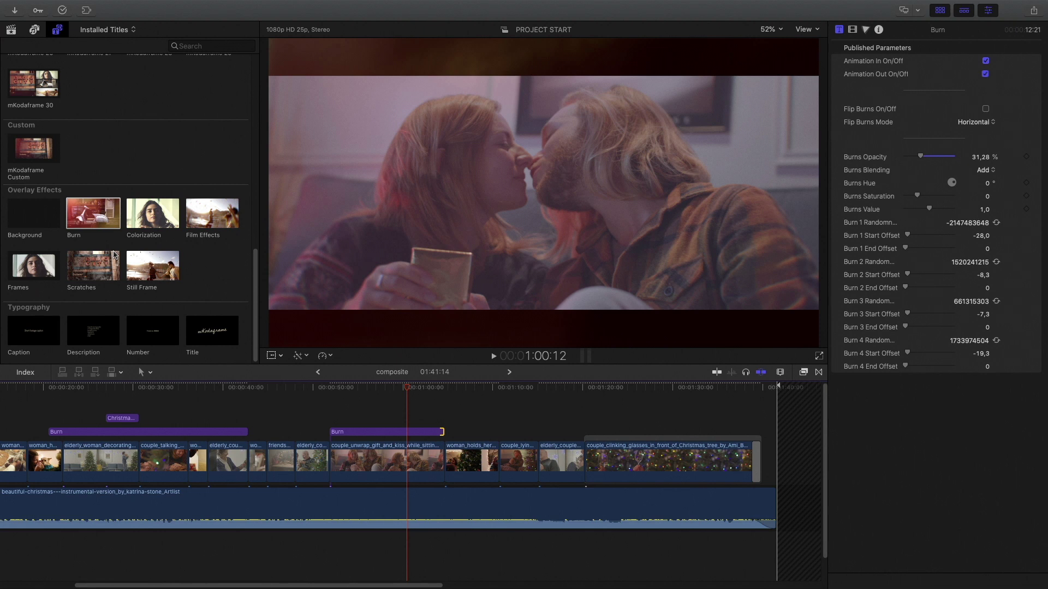
# Add the mKodaframe 01 title over the end of the gift-unwrapping clip and shorten the second Burn overlay to just past the title's start
pyautogui.scroll(15, 114, 255)
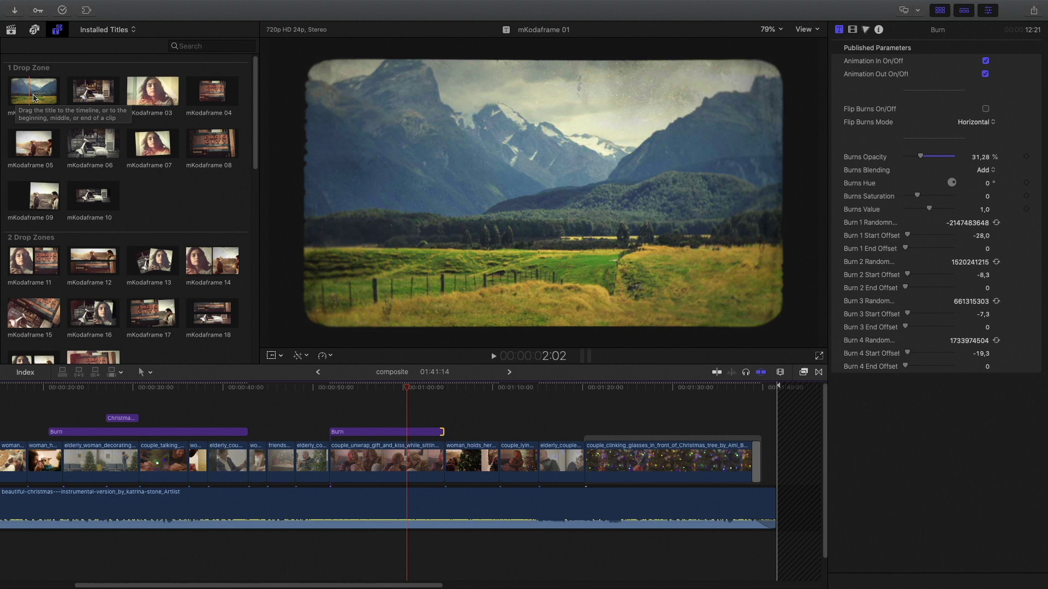
pyautogui.moveTo(37, 98); pyautogui.dragTo(428, 386)
pyautogui.moveTo(443, 432); pyautogui.dragTo(411, 433)
# Reduce the mKodaframe 01 frame to content scale 73.9 with a Frame X Scale of 0.98, and return to the title's start
pyautogui.moveTo(406, 392); pyautogui.dragTo(422, 389)
pyautogui.click(426, 419)
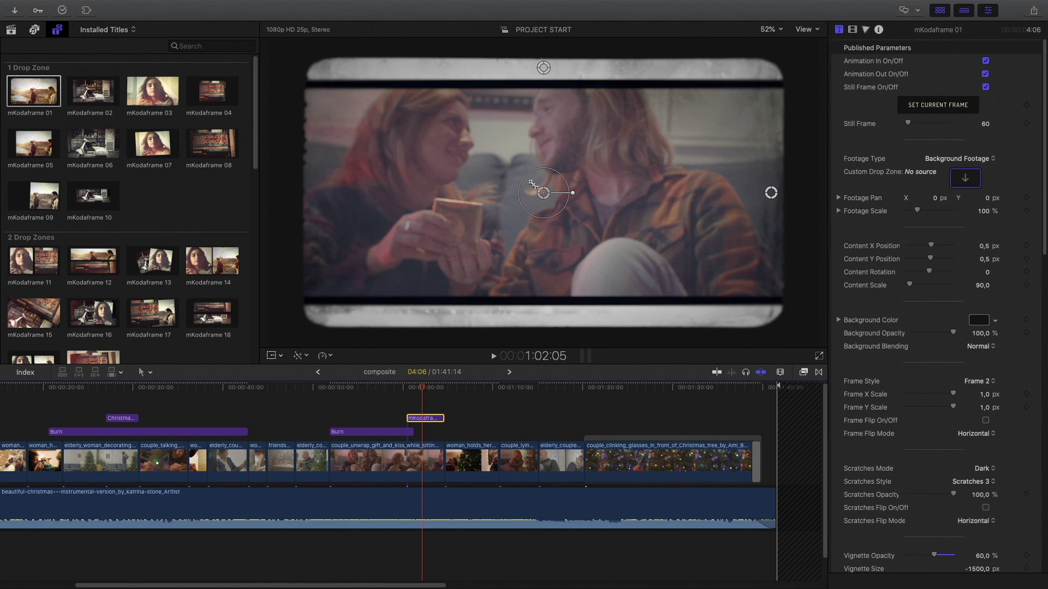
pyautogui.moveTo(563, 211); pyautogui.dragTo(561, 205)
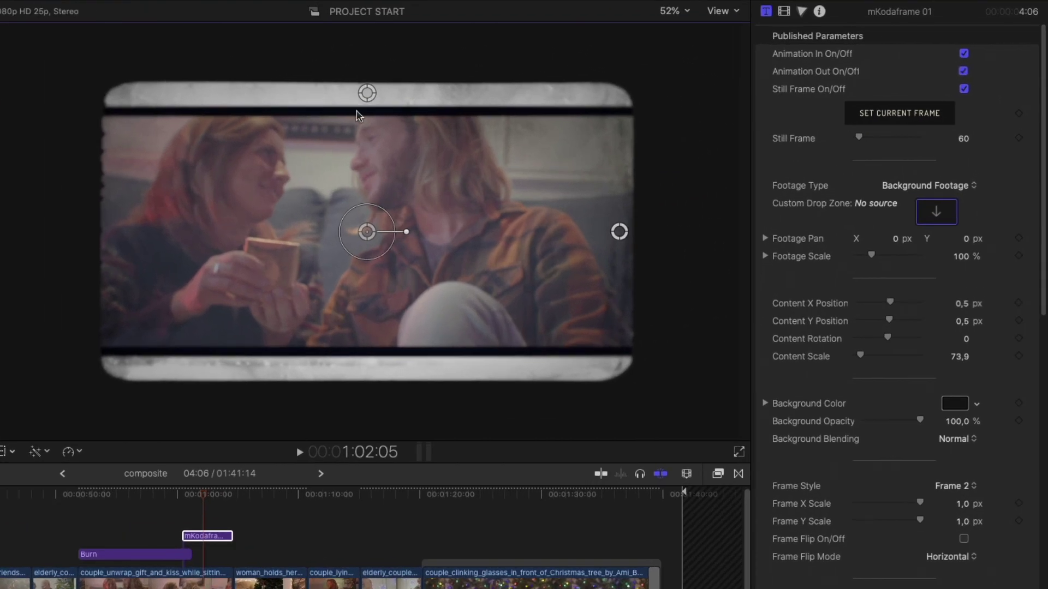
pyautogui.moveTo(621, 234)
pyautogui.mouseDown()
pyautogui.moveTo(558, 233)
pyautogui.moveTo(644, 235)
pyautogui.moveTo(616, 234)
pyautogui.mouseUp()
pyautogui.moveTo(363, 104)
pyautogui.mouseDown()
pyautogui.moveTo(365, 116)
pyautogui.moveTo(367, 96)
pyautogui.mouseUp()
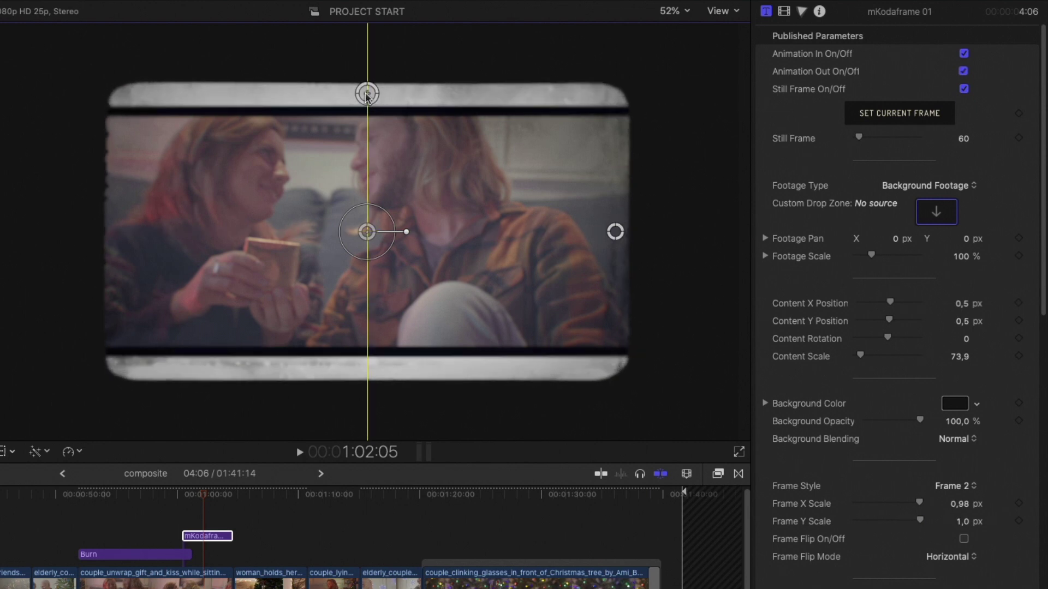
pyautogui.click(183, 496)
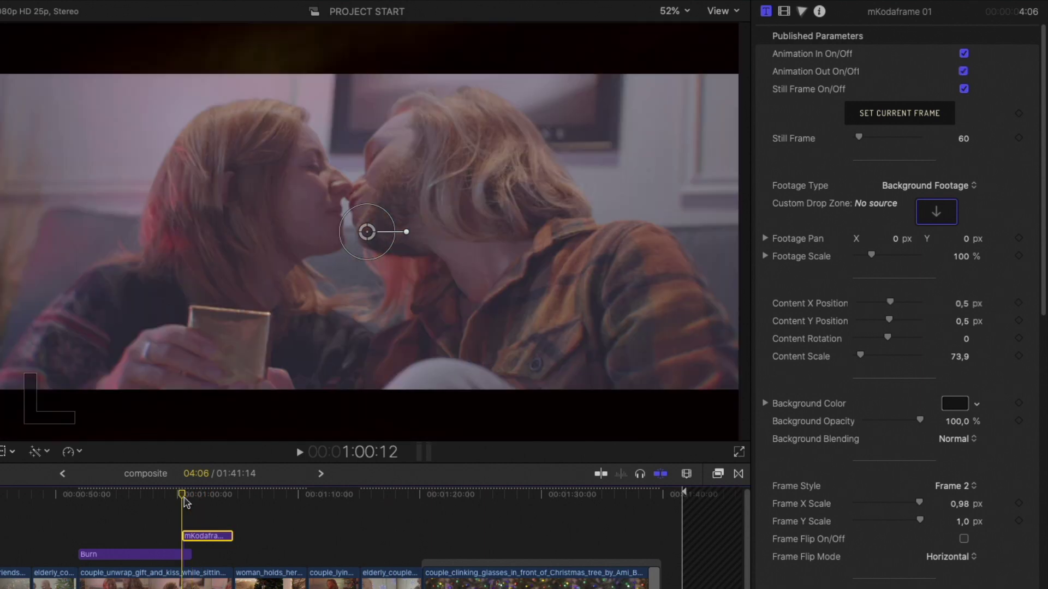
# Shift the mKodaframe 01 title slightly later and set its footage scale to 137%, footage pan to X -1.5, Y -2.4 px, and content scale to 77.0
pyautogui.press('space')
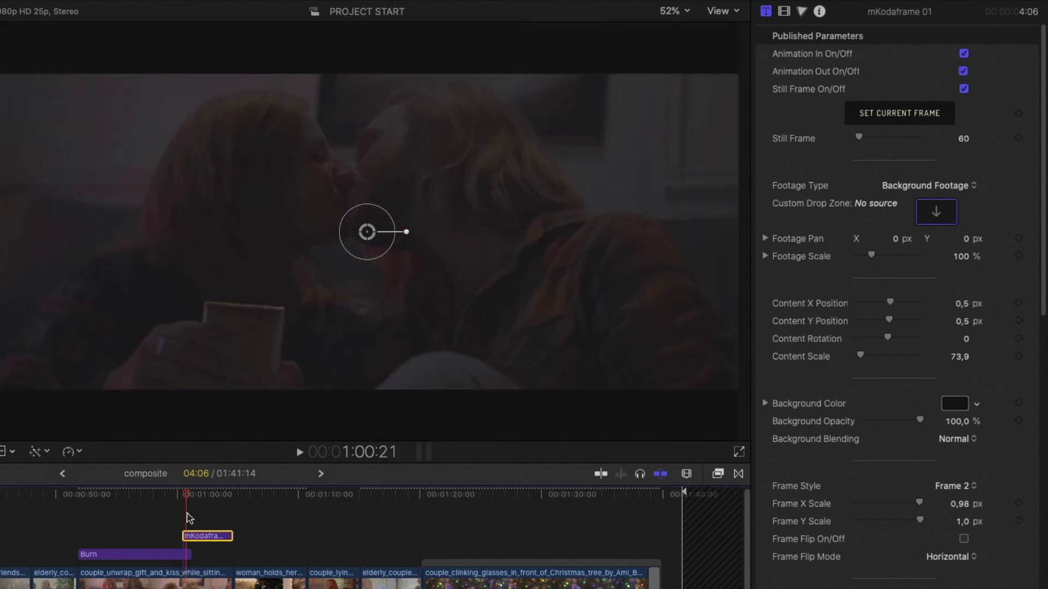
pyautogui.moveTo(197, 540); pyautogui.dragTo(203, 540)
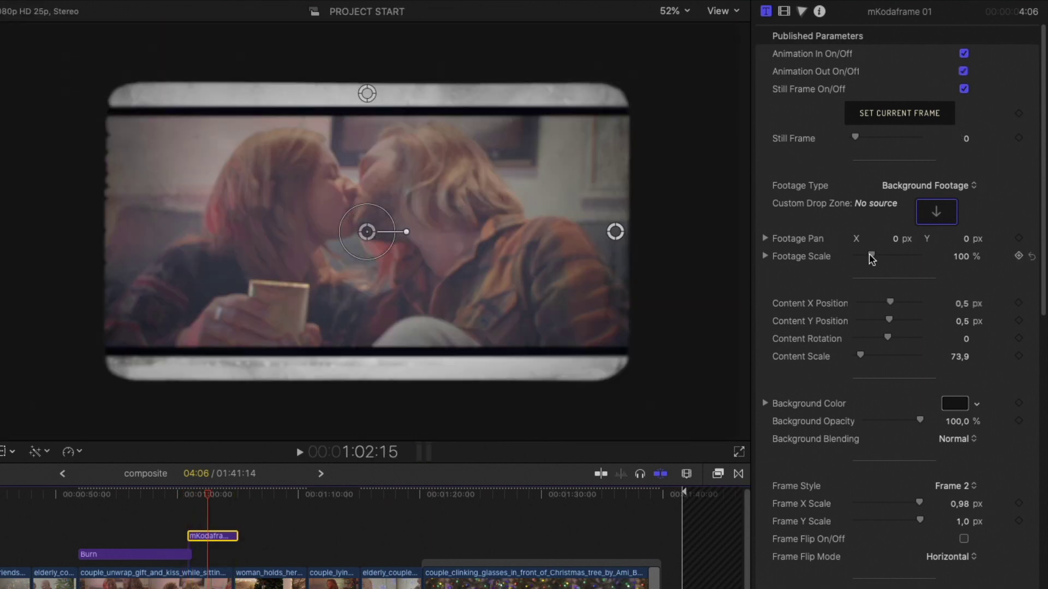
pyautogui.moveTo(873, 257); pyautogui.dragTo(890, 239)
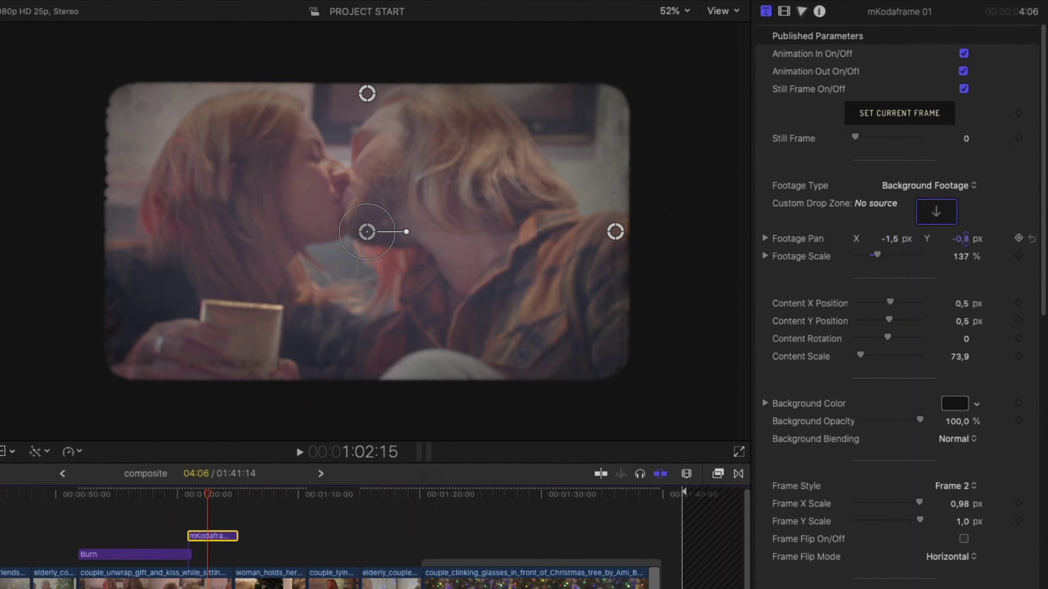
pyautogui.moveTo(963, 238); pyautogui.dragTo(964, 238)
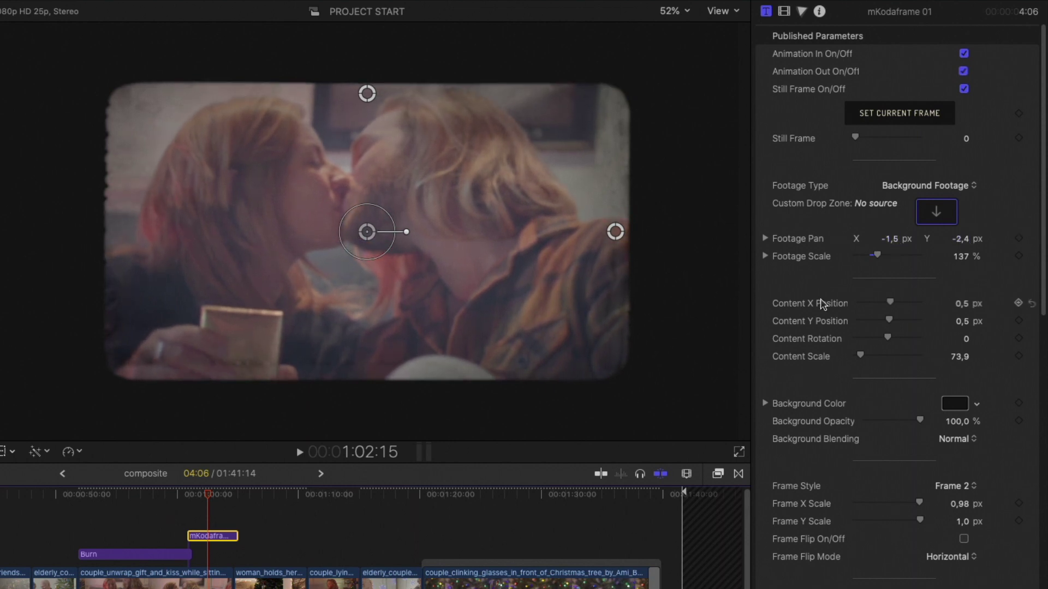
pyautogui.moveTo(862, 360); pyautogui.dragTo(860, 358)
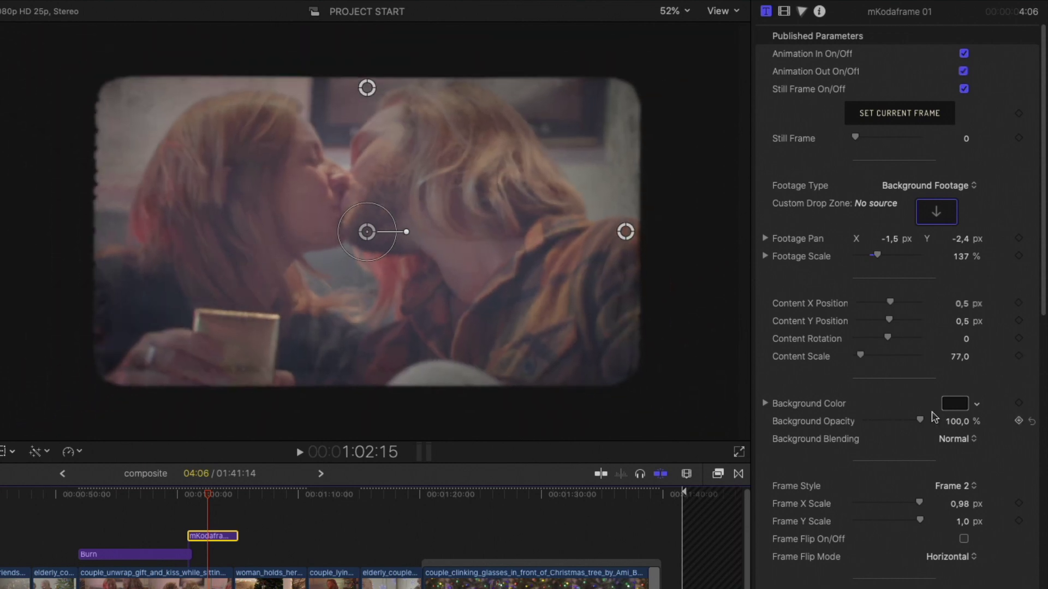
# Try a red background color and other background opacities for the mKodaframe 01 title, returning to the dark background at 100%
pyautogui.click(954, 404)
pyautogui.click(723, 510)
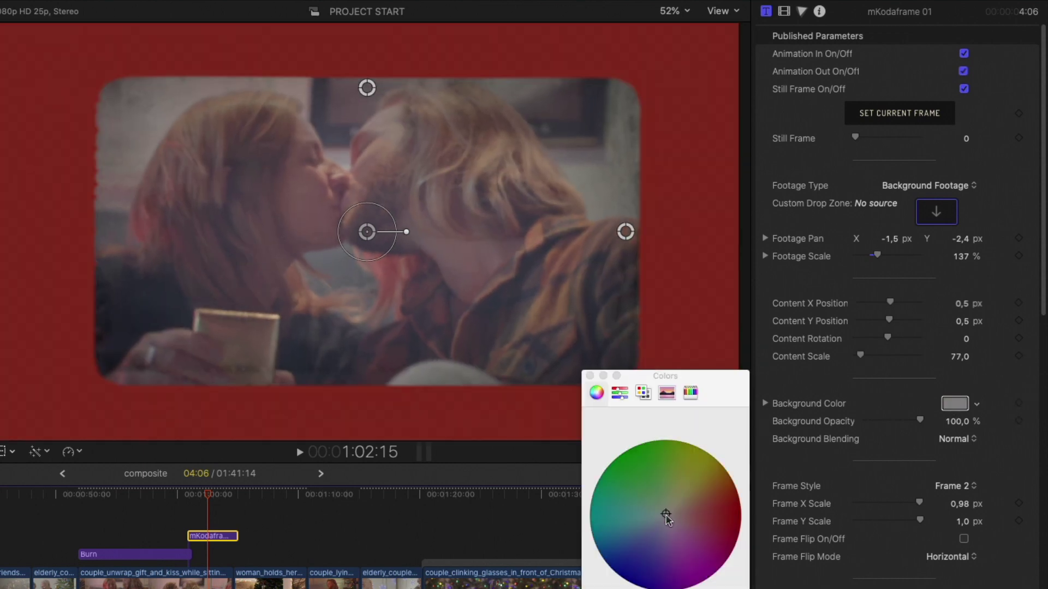
pyautogui.click(590, 376)
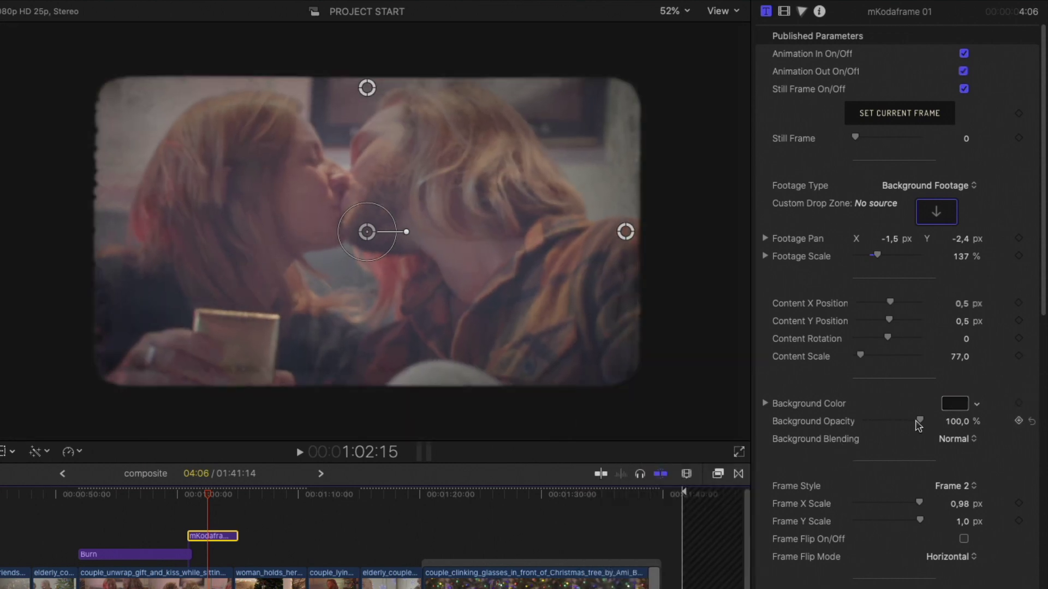
pyautogui.moveTo(921, 424); pyautogui.dragTo(947, 427)
# Try other frame styles for the mKodaframe 01 title, including Frame 5, and return to Frame 2
pyautogui.scroll(-5, 848, 338)
pyautogui.click(947, 334)
pyautogui.click(947, 321)
pyautogui.click(948, 333)
pyautogui.click(953, 359)
pyautogui.click(953, 335)
pyautogui.click(953, 305)
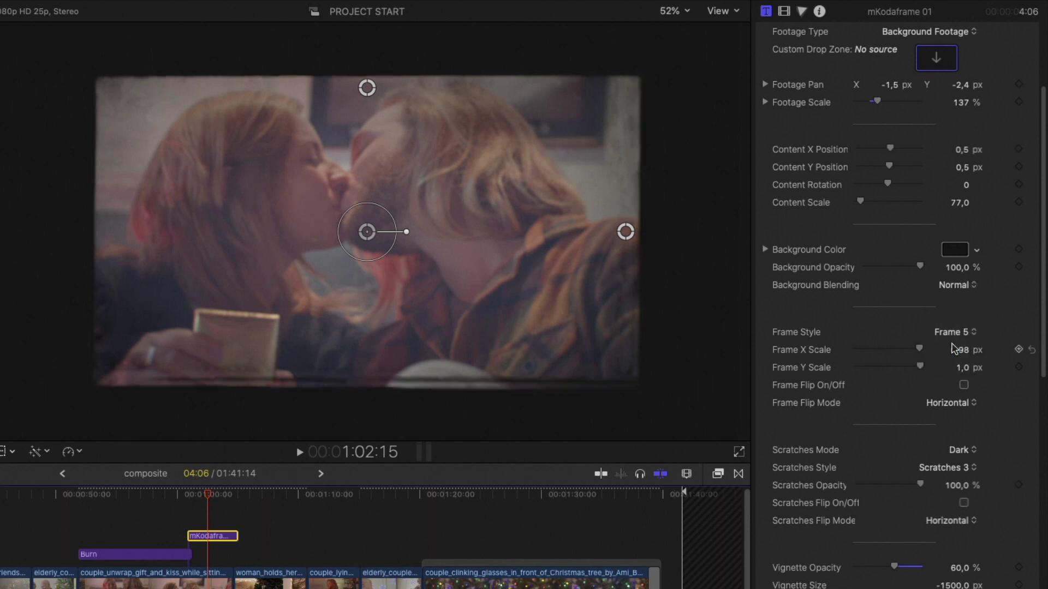
# Set the Frame X Scale to 1.0 px and enable the frame flip in Horizontal mode
pyautogui.moveTo(919, 350)
pyautogui.mouseDown()
pyautogui.moveTo(898, 351)
pyautogui.moveTo(920, 349)
pyautogui.mouseUp()
pyautogui.click(964, 385)
pyautogui.click(950, 403)
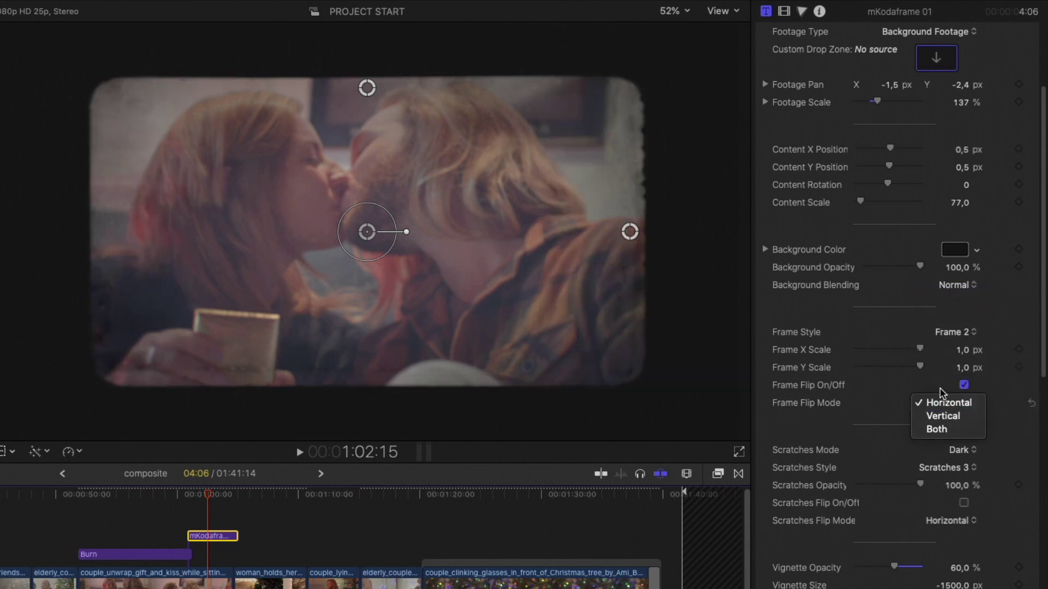
pyautogui.click(944, 401)
# Switch the mKodaframe 01 title's scratches mode to Light
pyautogui.scroll(-5, 928, 382)
pyautogui.click(960, 315)
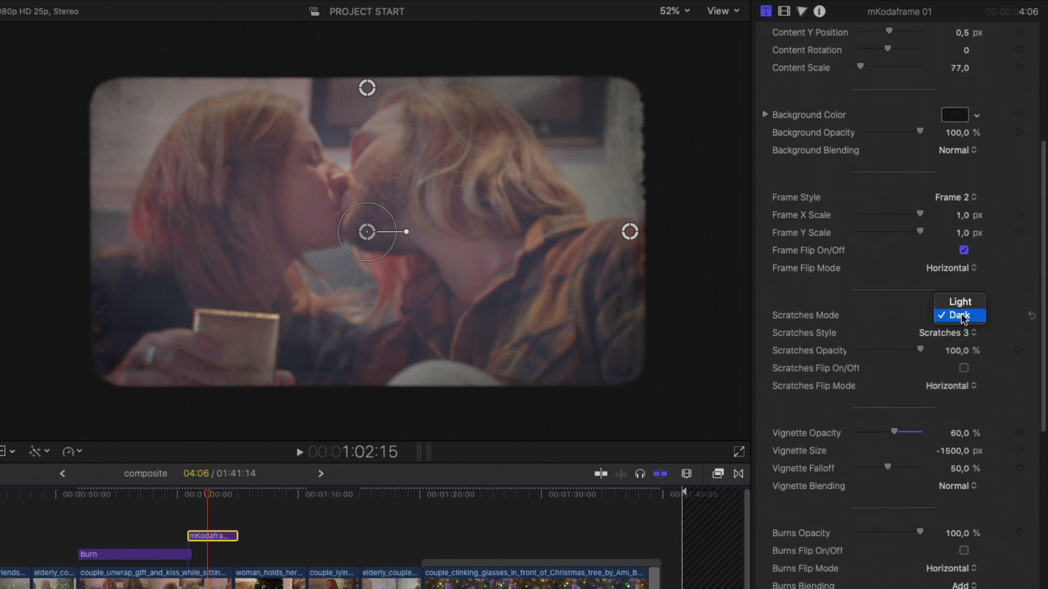
pyautogui.click(957, 302)
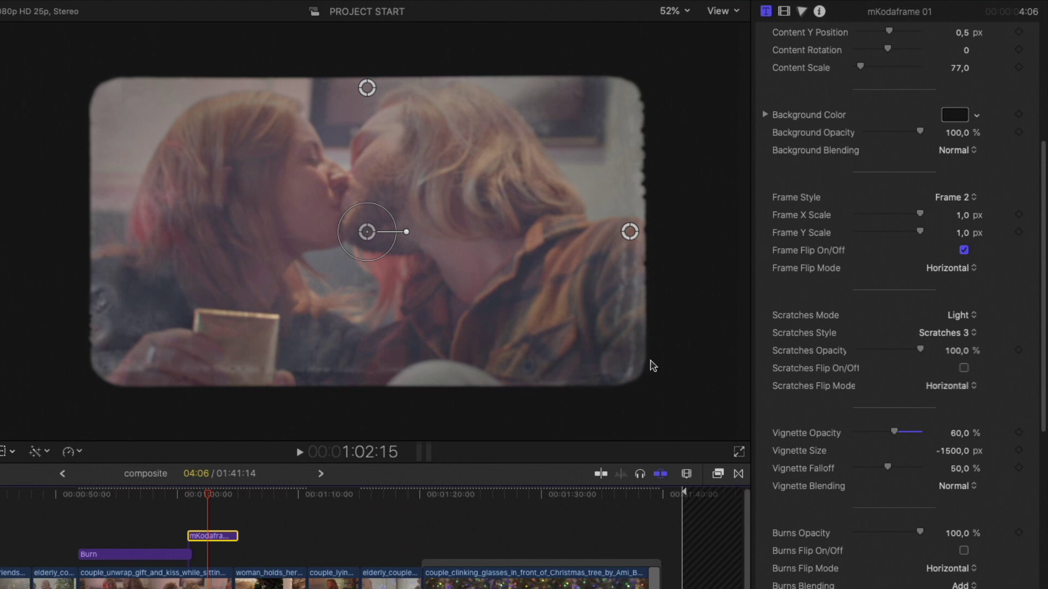
# Try other scratches styles, including Scratches 2 and Scratches 4, and return to Scratches 3
pyautogui.click(955, 332)
pyautogui.click(953, 321)
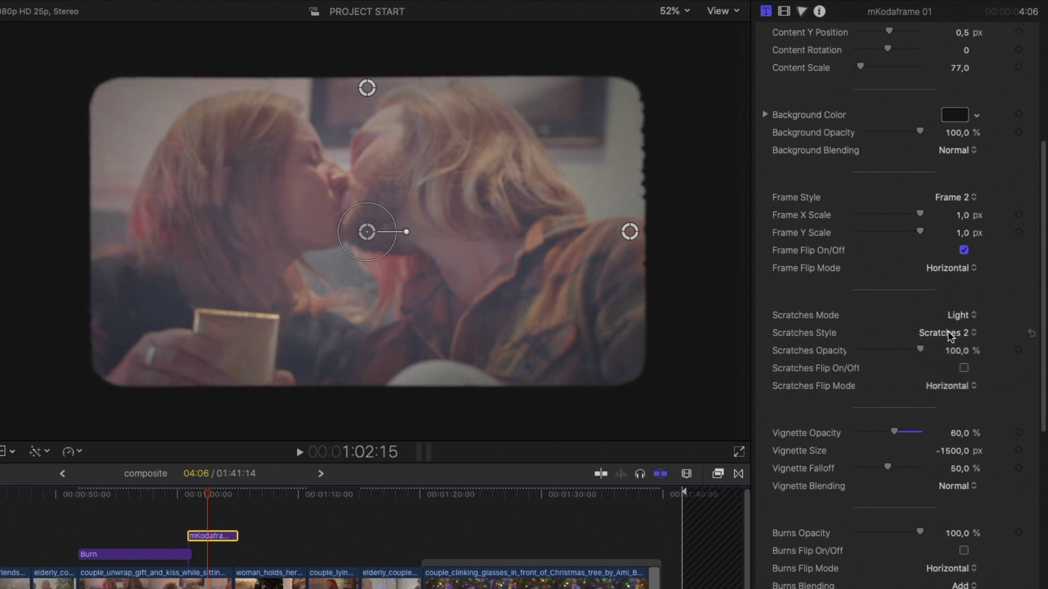
pyautogui.click(952, 333)
pyautogui.click(950, 320)
pyautogui.click(950, 333)
pyautogui.click(952, 372)
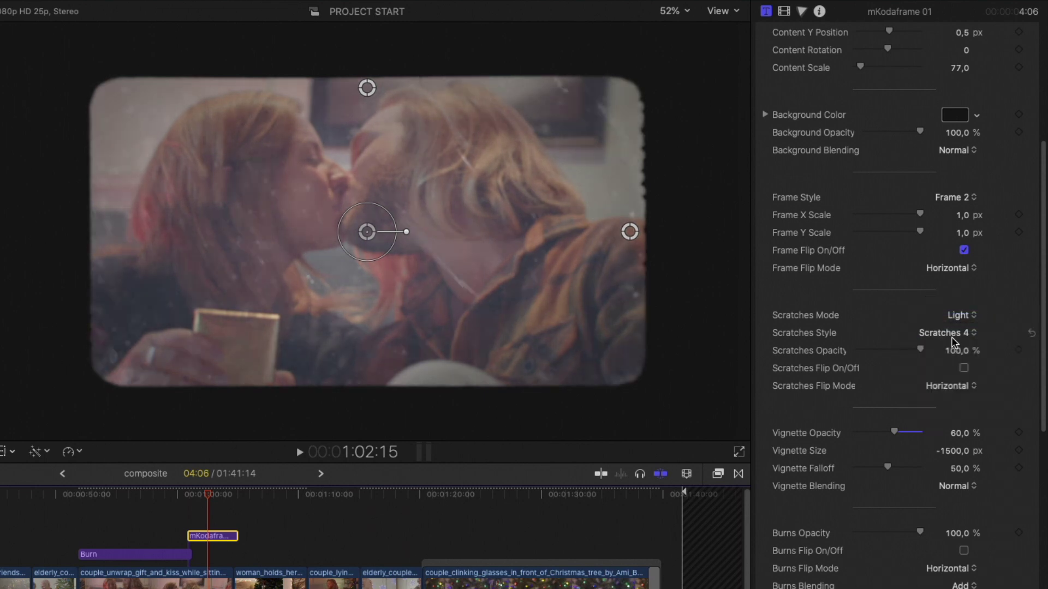
pyautogui.click(952, 336)
pyautogui.click(950, 345)
pyautogui.click(952, 334)
pyautogui.click(950, 308)
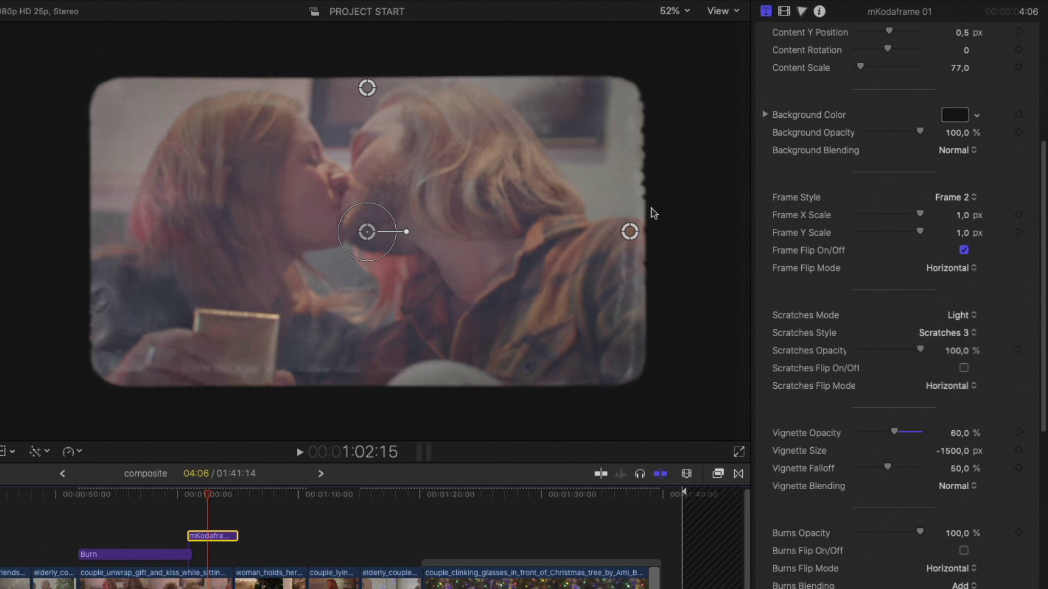
# Set the scratches opacity to 74.04% with the scratches flip enabled, the vignette opacity to 75.38% and the vignette falloff to 68.79%
pyautogui.moveTo(920, 349)
pyautogui.mouseDown()
pyautogui.moveTo(898, 358)
pyautogui.moveTo(932, 358)
pyautogui.moveTo(905, 358)
pyautogui.mouseUp()
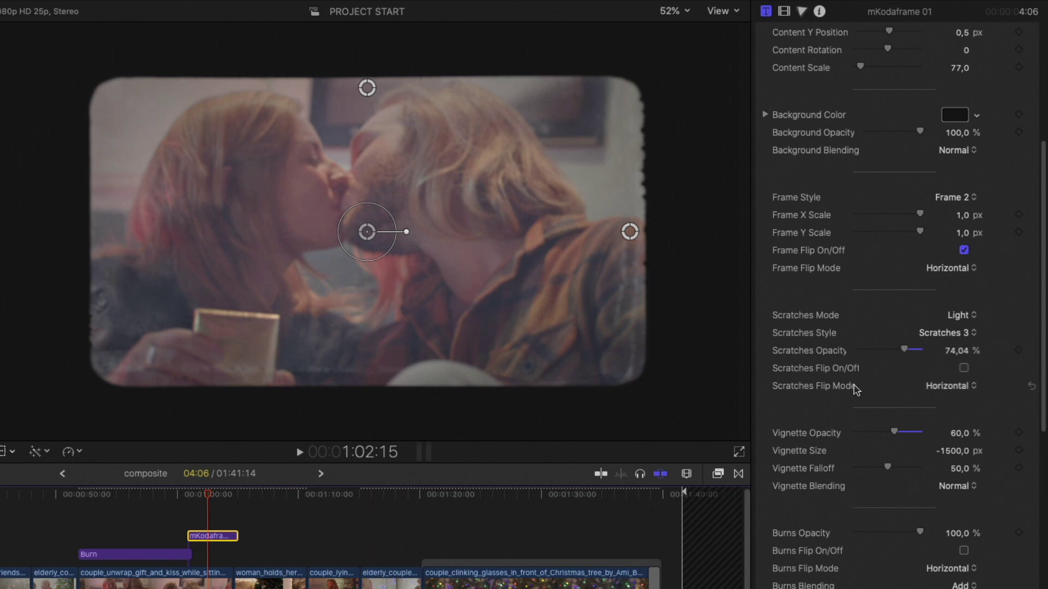
pyautogui.click(964, 368)
pyautogui.moveTo(894, 433)
pyautogui.mouseDown()
pyautogui.moveTo(856, 435)
pyautogui.moveTo(903, 433)
pyautogui.mouseUp()
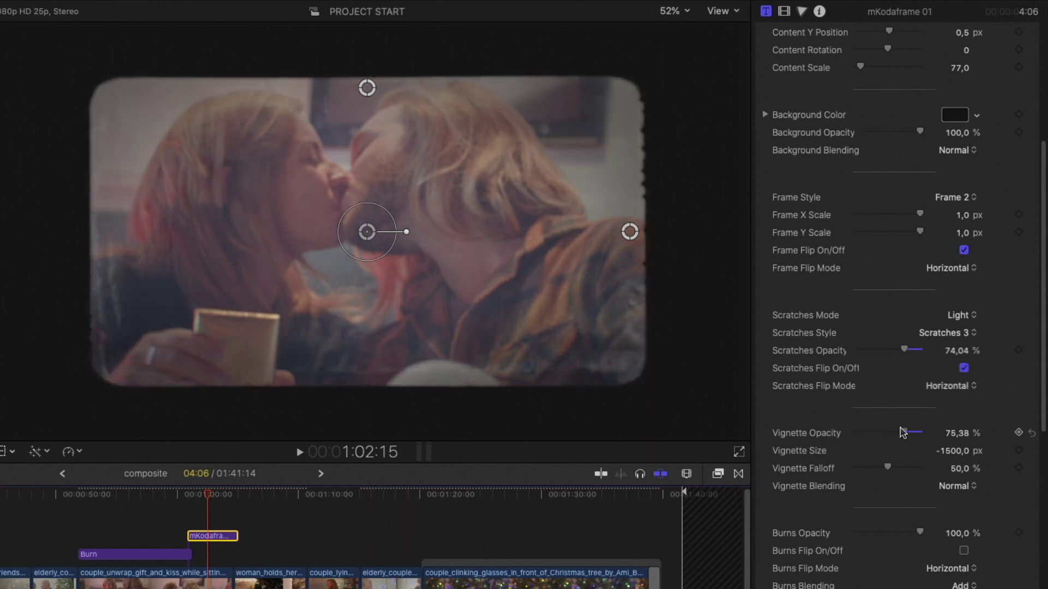
pyautogui.moveTo(875, 472); pyautogui.dragTo(899, 467)
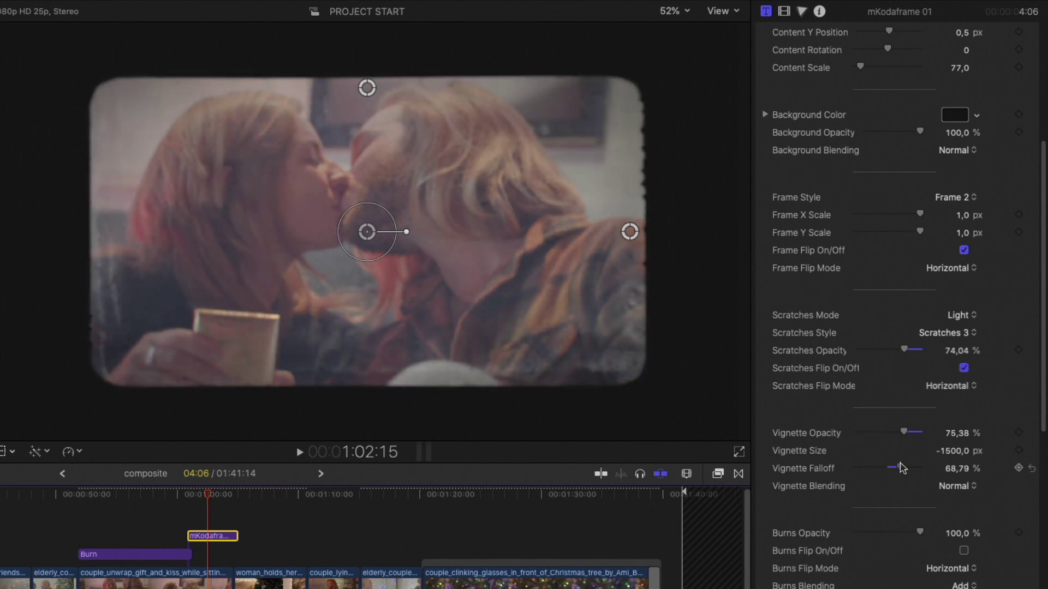
# Set the burns opacity to 67.29% and saturation to -0.23, enable the horizontal burns flip, and keep Add after trying other blending modes
pyautogui.scroll(-10, 886, 493)
pyautogui.moveTo(211, 498); pyautogui.dragTo(216, 498)
pyautogui.moveTo(920, 250)
pyautogui.mouseDown()
pyautogui.moveTo(886, 250)
pyautogui.moveTo(898, 251)
pyautogui.mouseUp()
pyautogui.click(963, 268)
pyautogui.click(963, 268)
pyautogui.click(971, 306)
pyautogui.click(976, 331)
pyautogui.click(956, 303)
pyautogui.click(953, 281)
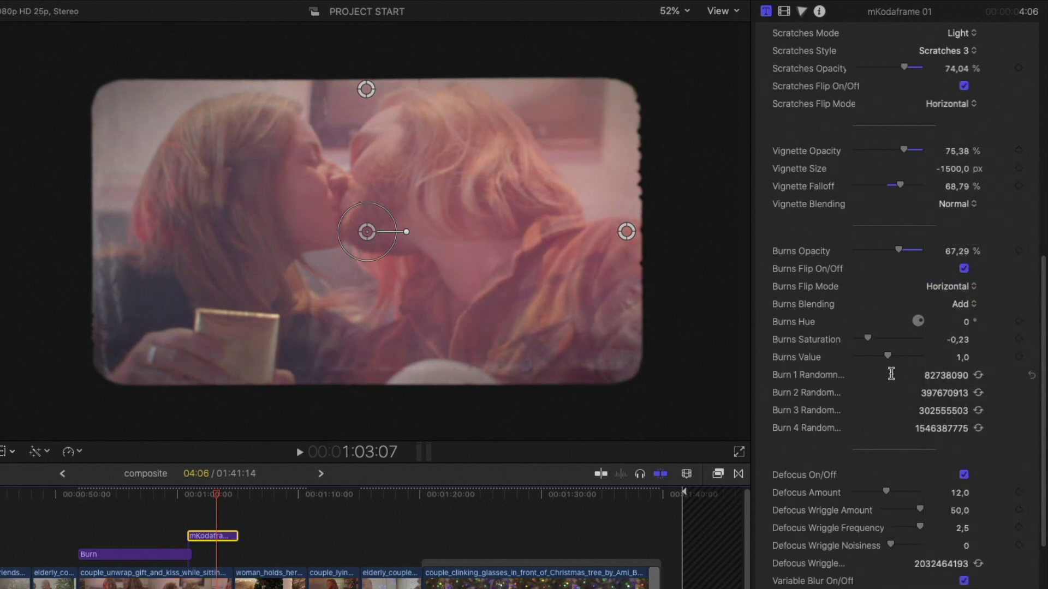
# Set the burns value to 1.01 and generate new random seeds for Burn 1 through Burn 4
pyautogui.moveTo(876, 361); pyautogui.dragTo(888, 359)
pyautogui.click(978, 375)
pyautogui.click(978, 393)
pyautogui.click(978, 411)
pyautogui.click(978, 429)
# Set the defocus wriggle frequency to 1.67 and noisiness to 0.28, keeping the defocus amount at its default of 12.0
pyautogui.scroll(-10, 961, 434)
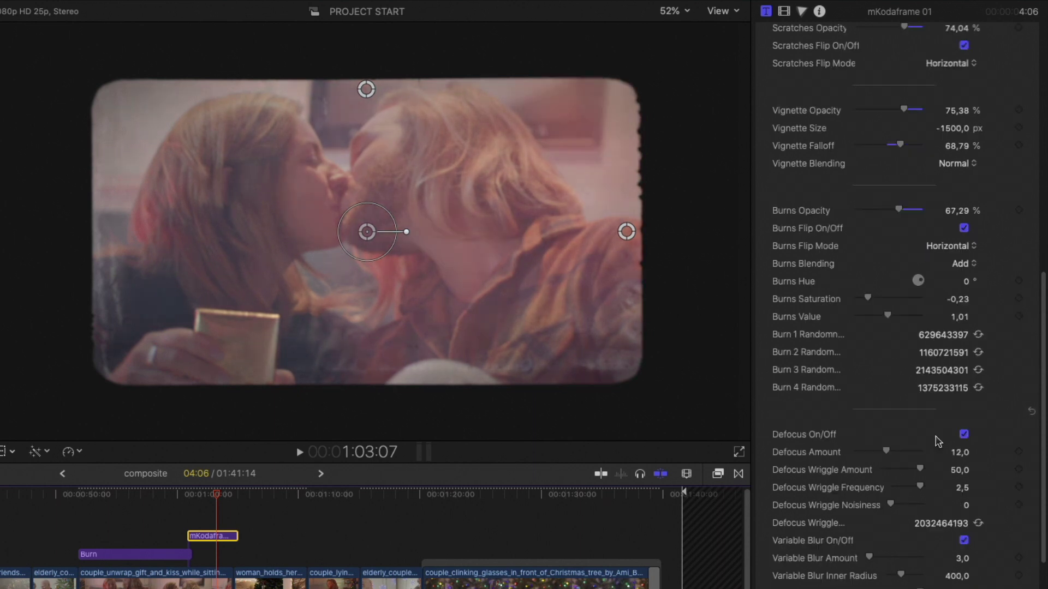
pyautogui.scroll(1, 936, 441)
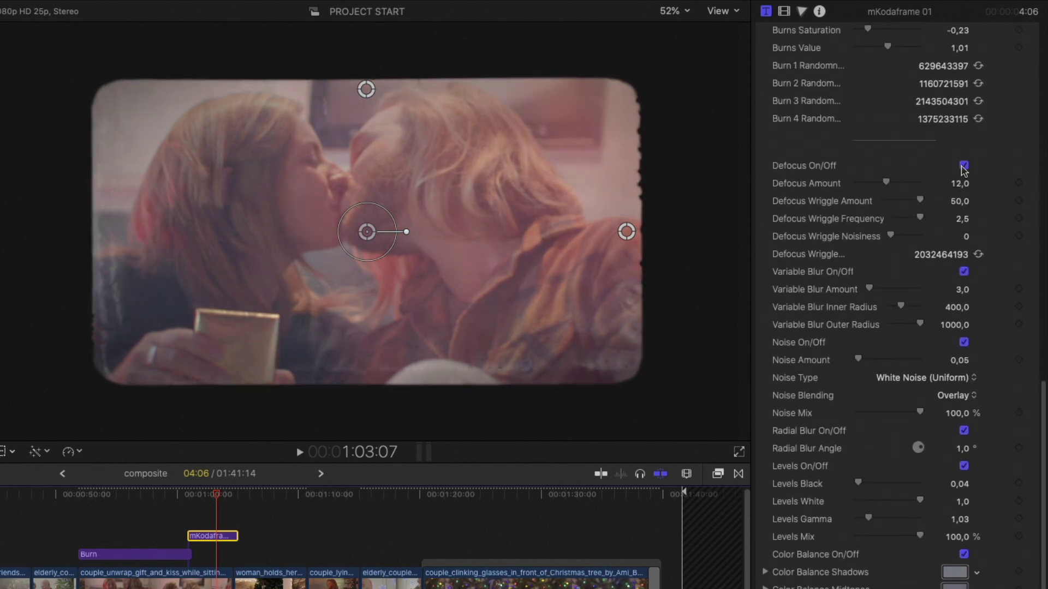
pyautogui.moveTo(877, 189); pyautogui.dragTo(917, 224)
pyautogui.click(1030, 187)
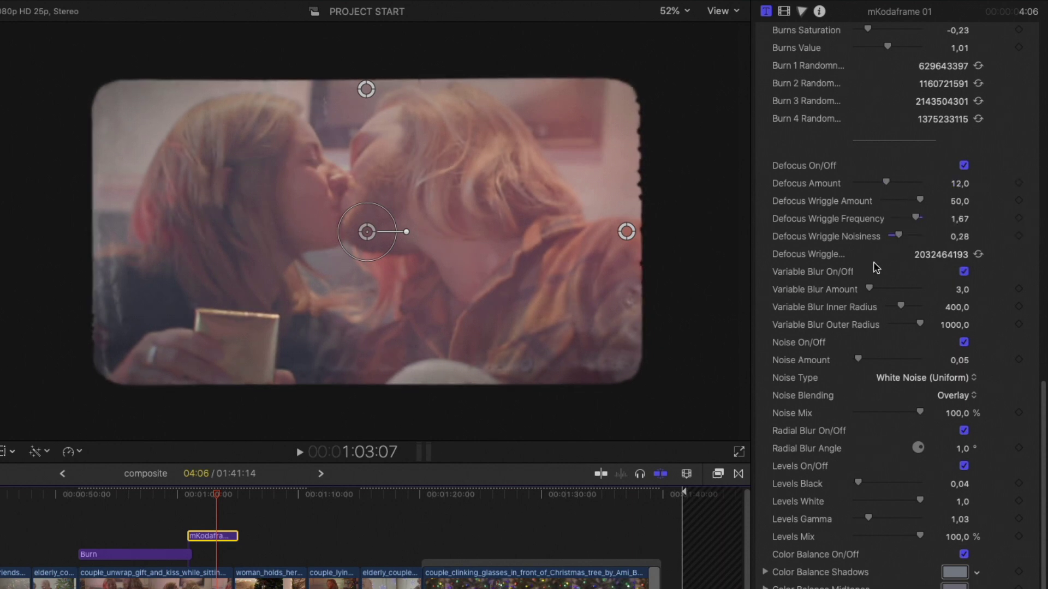
# Try different noise types at stronger noise amounts such as 0.4, and return to White Noise (Uniform)
pyautogui.moveTo(862, 364)
pyautogui.mouseDown()
pyautogui.moveTo(903, 364)
pyautogui.moveTo(878, 364)
pyautogui.mouseUp()
pyautogui.scroll(-5, 861, 369)
pyautogui.click(952, 269)
pyautogui.click(940, 253)
pyautogui.moveTo(858, 251)
pyautogui.mouseDown()
pyautogui.moveTo(902, 252)
pyautogui.moveTo(869, 251)
pyautogui.mouseUp()
pyautogui.click(953, 268)
pyautogui.click(916, 300)
pyautogui.click(947, 269)
pyautogui.click(947, 282)
pyautogui.click(947, 269)
pyautogui.click(928, 282)
pyautogui.click(966, 268)
pyautogui.click(928, 230)
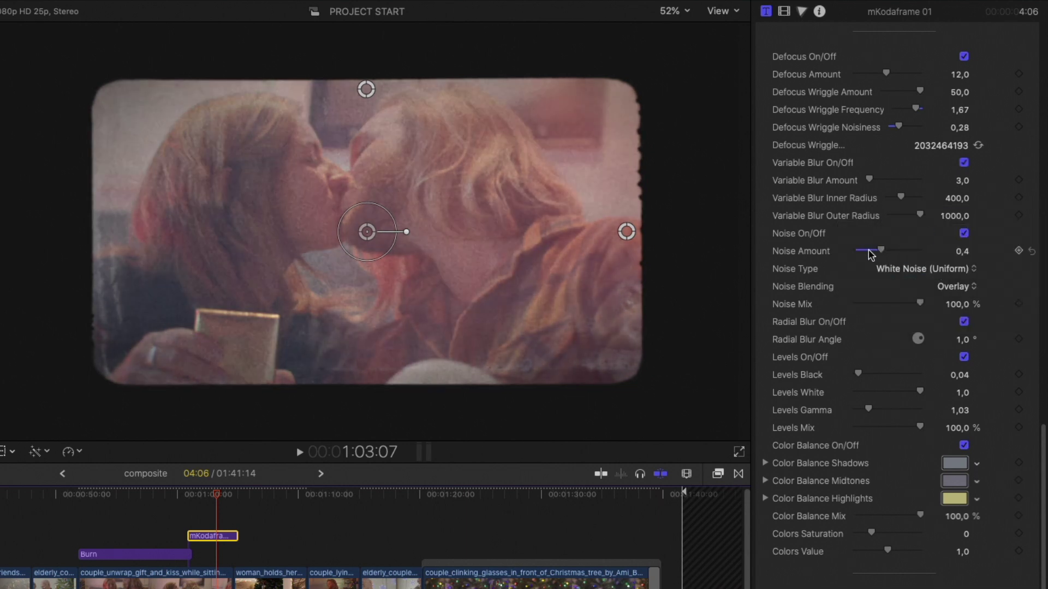
# Lower the noise amount to 0.07, try Add as the noise blending, and return it to Overlay
pyautogui.click(956, 287)
pyautogui.click(945, 213)
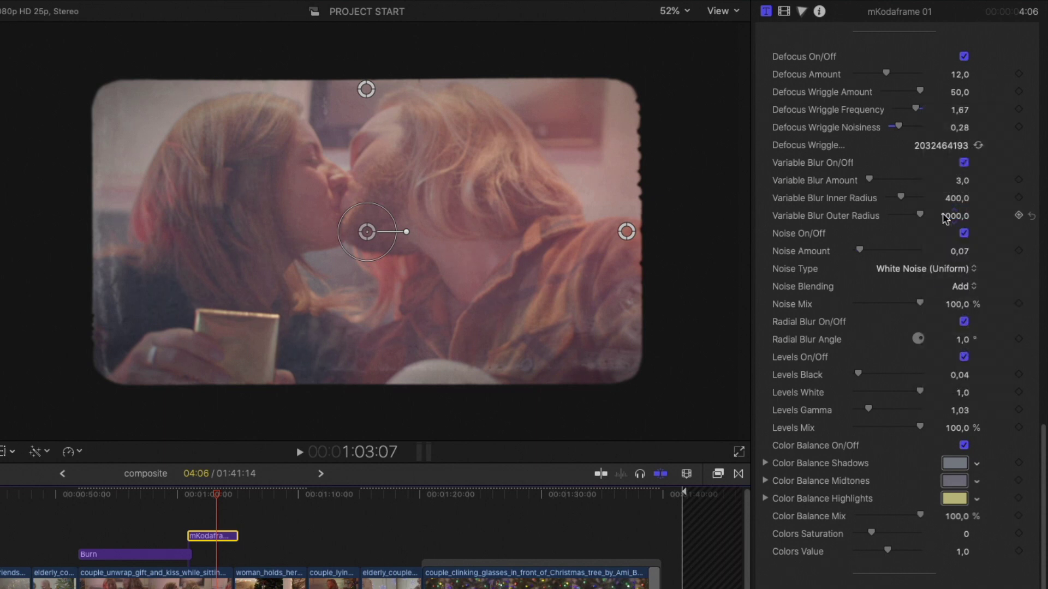
pyautogui.click(956, 286)
# Set the levels gamma to 0.87 and change the color balance midtones to a neutral grey
pyautogui.click(966, 358)
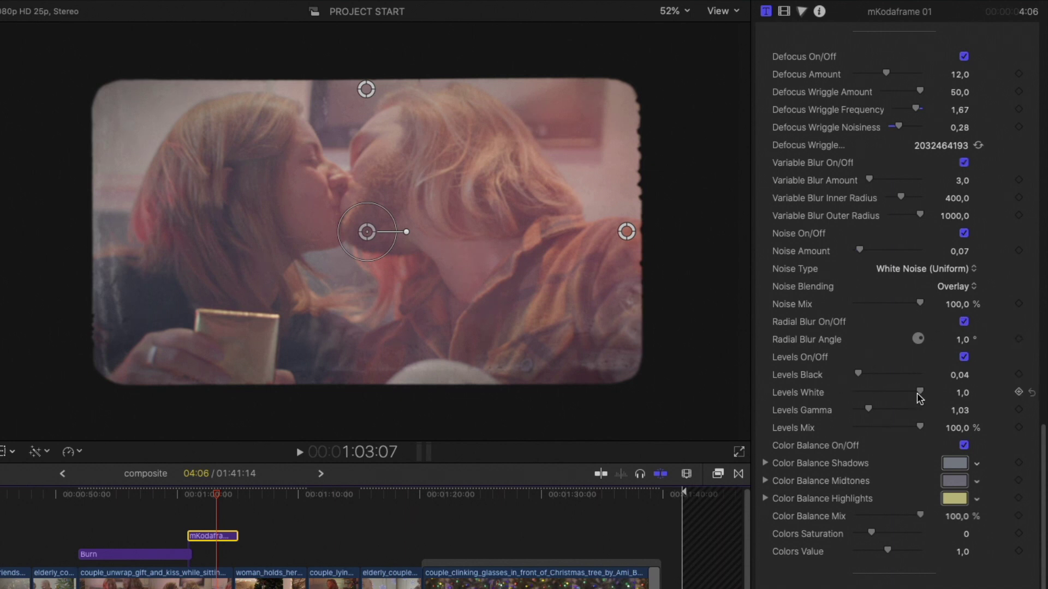
pyautogui.moveTo(871, 410); pyautogui.dragTo(868, 412)
pyautogui.scroll(-3, 901, 420)
pyautogui.click(954, 415)
pyautogui.moveTo(629, 525); pyautogui.dragTo(677, 517)
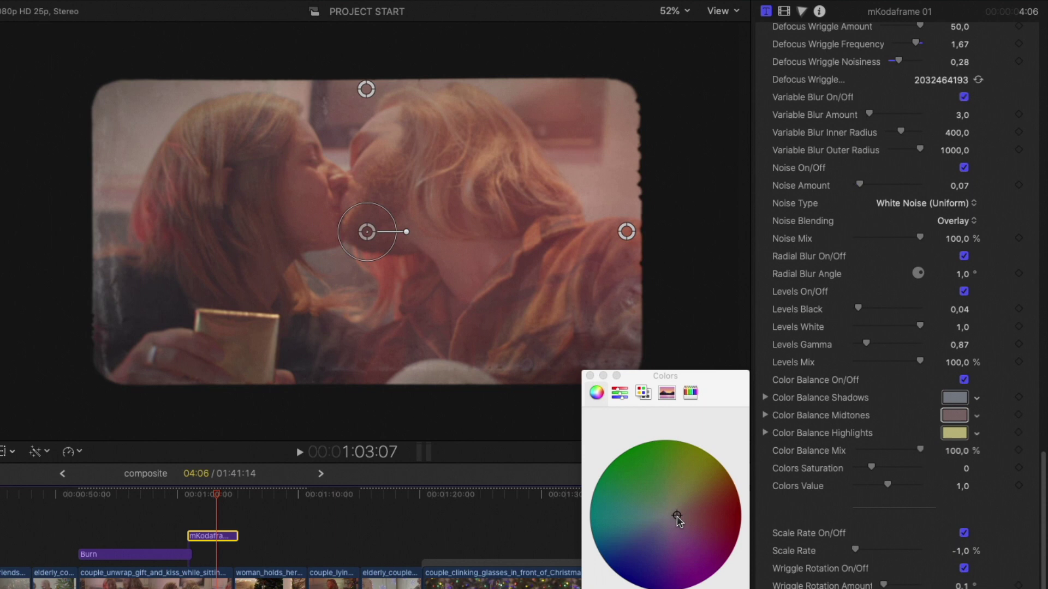
pyautogui.click(589, 376)
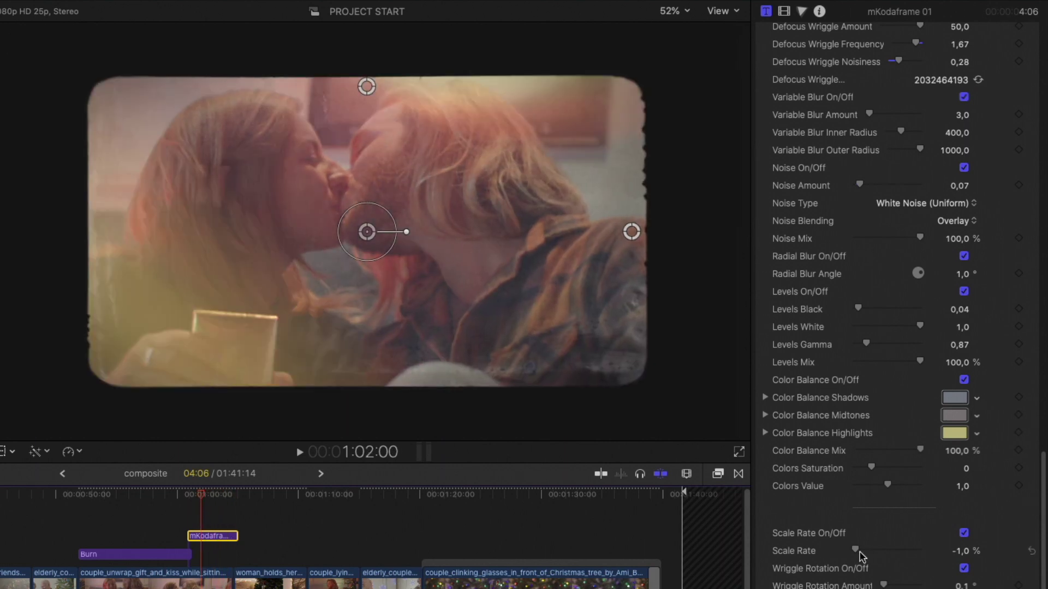
# Play the mKodaframe 01 title and try a scale rate of 1.0% on it
pyautogui.click(194, 497)
pyautogui.press('space')
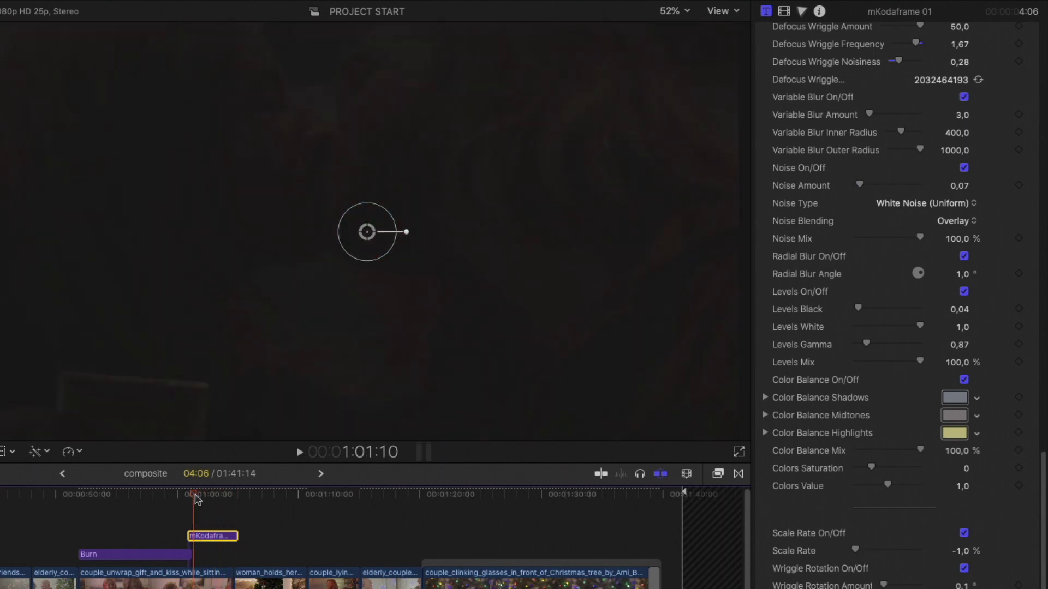
pyautogui.press('space')
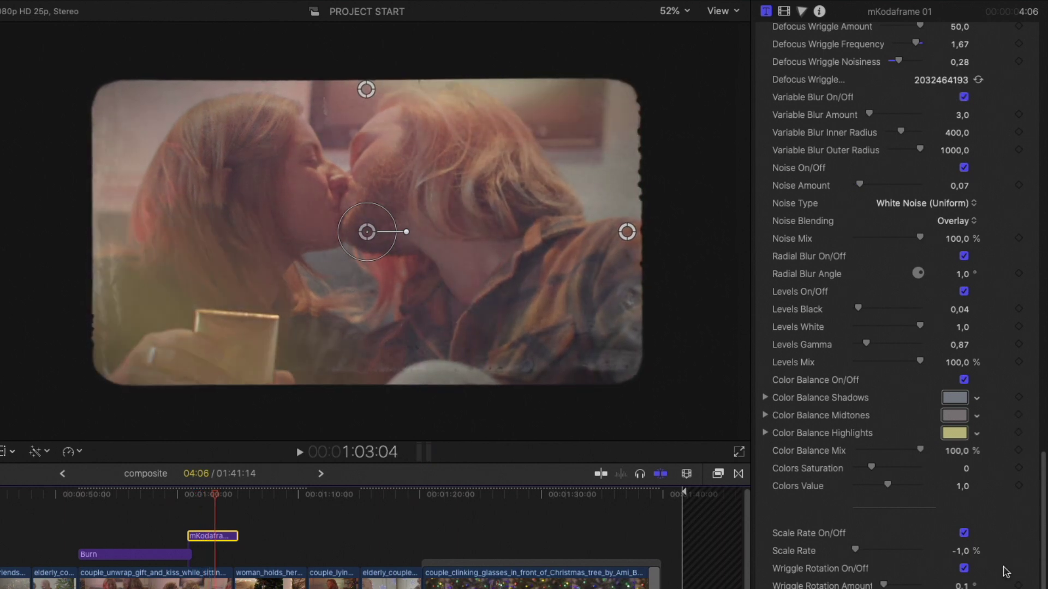
pyautogui.click(959, 554)
pyautogui.press('Return')
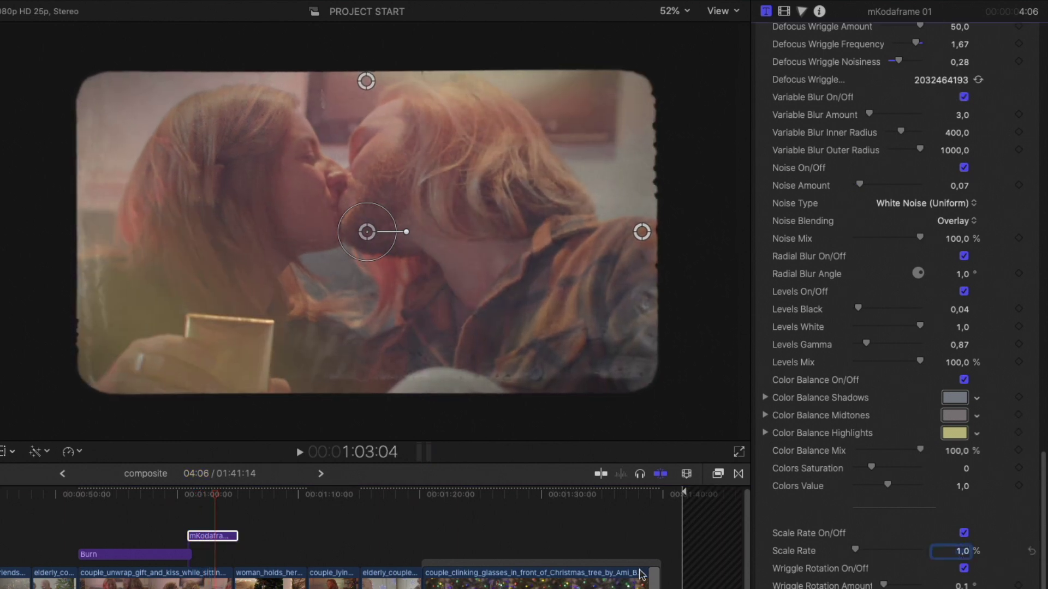
pyautogui.click(213, 497)
pyautogui.press('space')
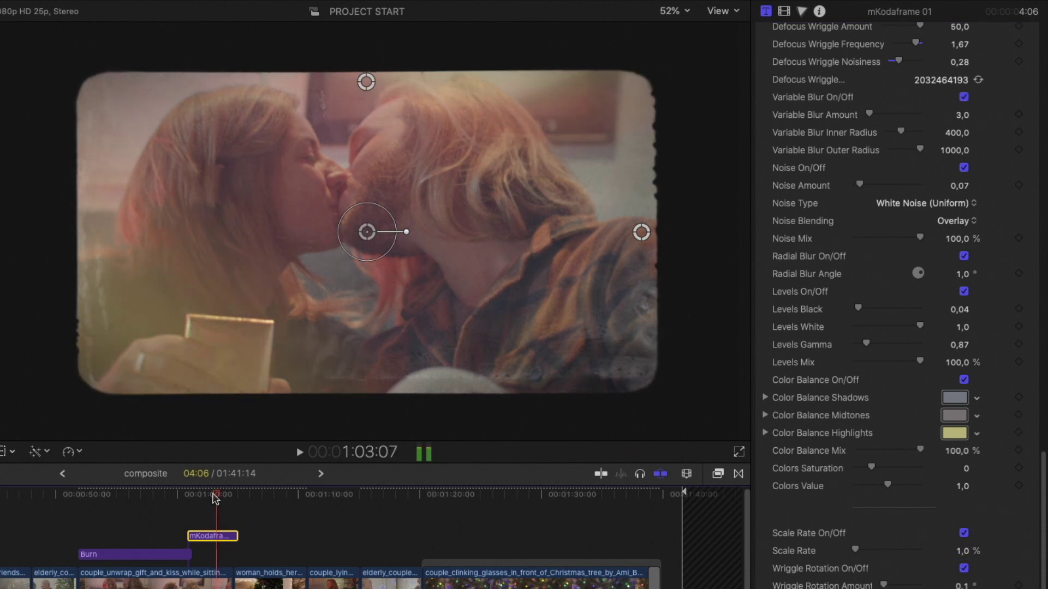
pyautogui.press('space')
# Set the mKodaframe 01 title's scale rate to -2.0% and play it back from its start
pyautogui.click(960, 552)
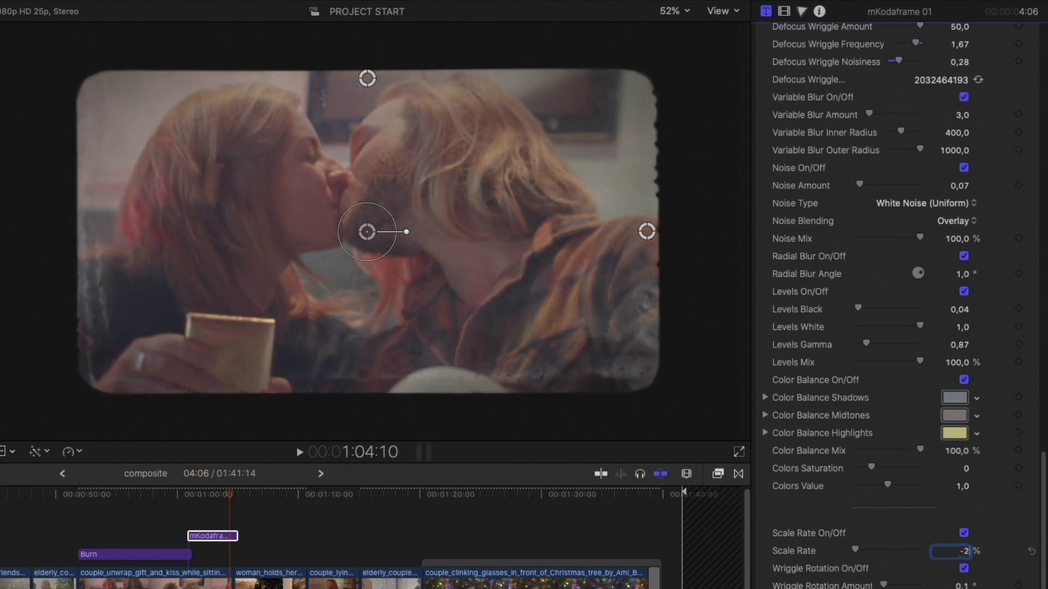
pyautogui.press('Return')
pyautogui.click(190, 498)
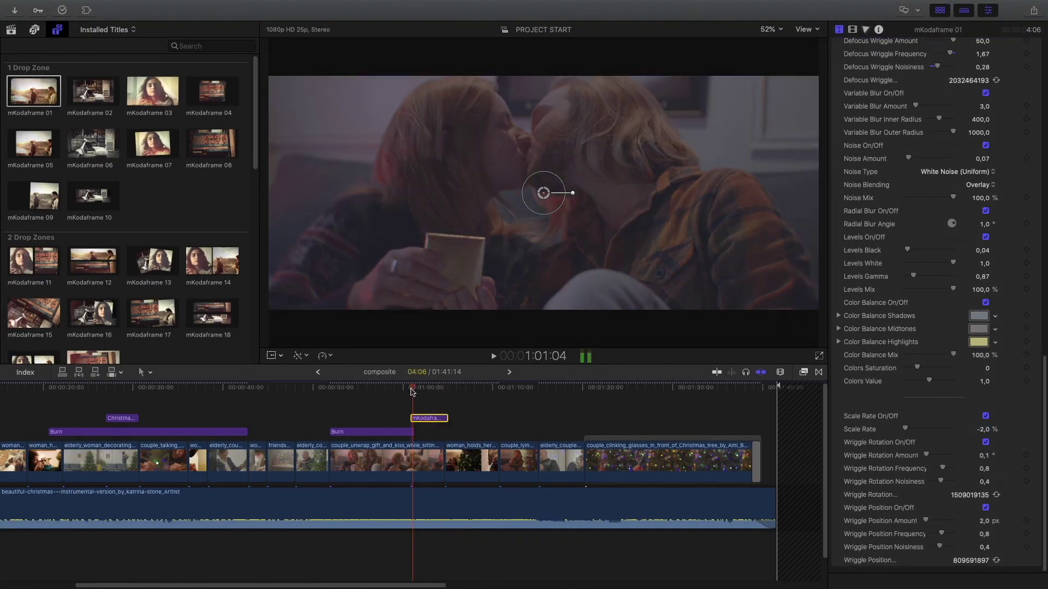
pyautogui.press('space')
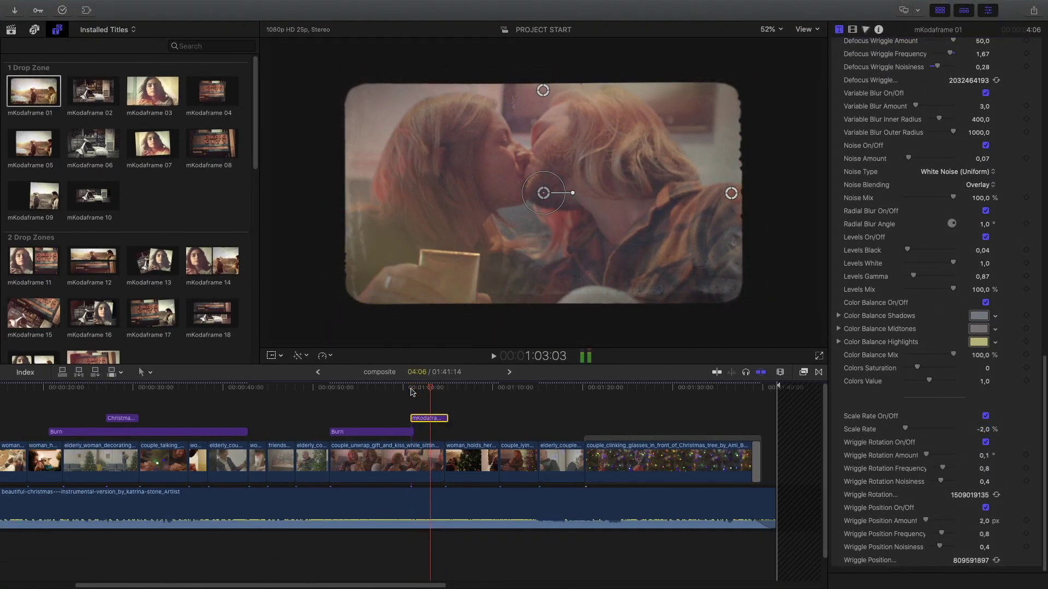
# Add the typography Title above the mKodaframe 01 title and trim both to end with the gift-unwrapping clip
pyautogui.moveTo(440, 389); pyautogui.dragTo(433, 391)
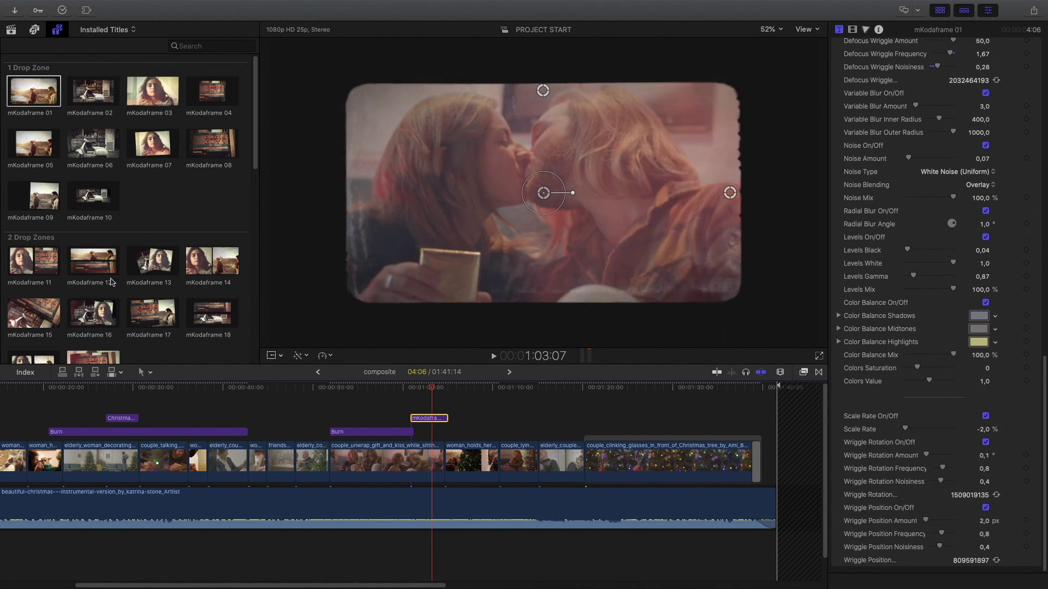
pyautogui.scroll(-10, 110, 281)
pyautogui.moveTo(212, 330); pyautogui.dragTo(431, 407)
pyautogui.moveTo(538, 404); pyautogui.dragTo(475, 388)
pyautogui.press('super+equal')
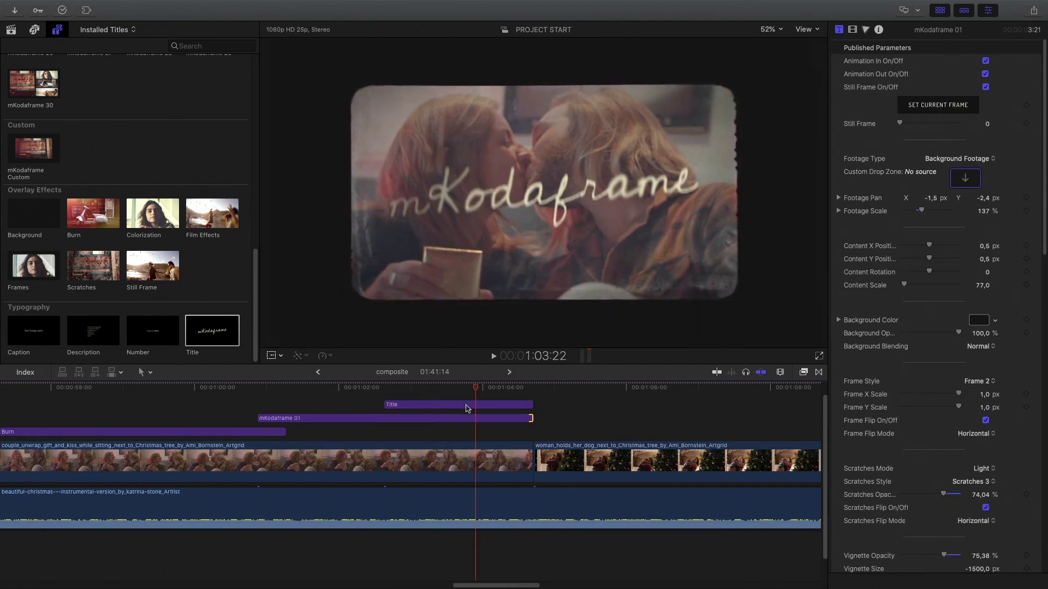
# Change the typography Title's text to "The beginning" and set its content scale to 82.5
pyautogui.click(475, 405)
pyautogui.press('super+a')
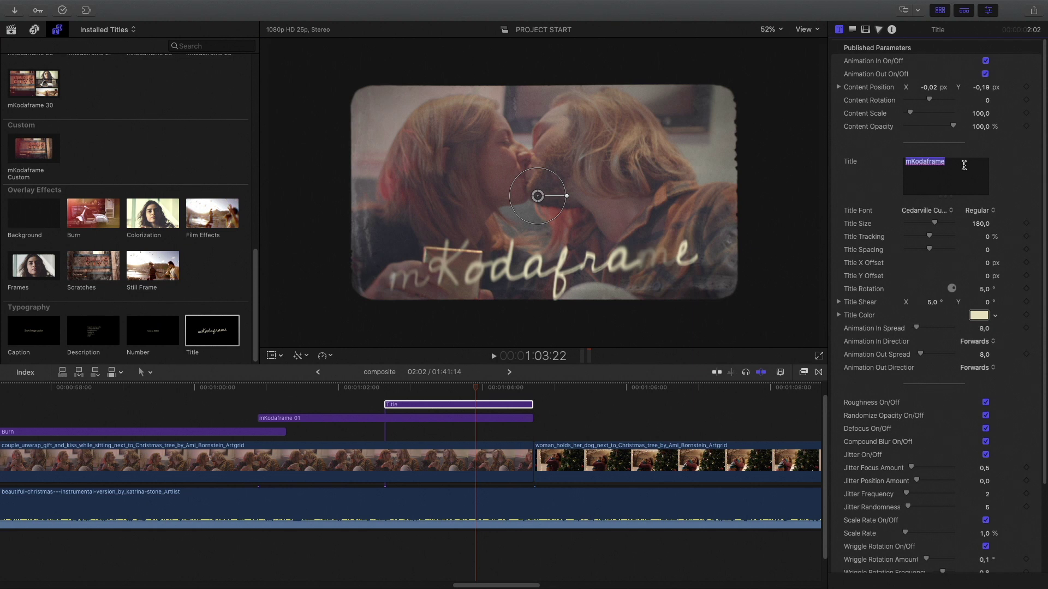
pyautogui.write('The beginning')
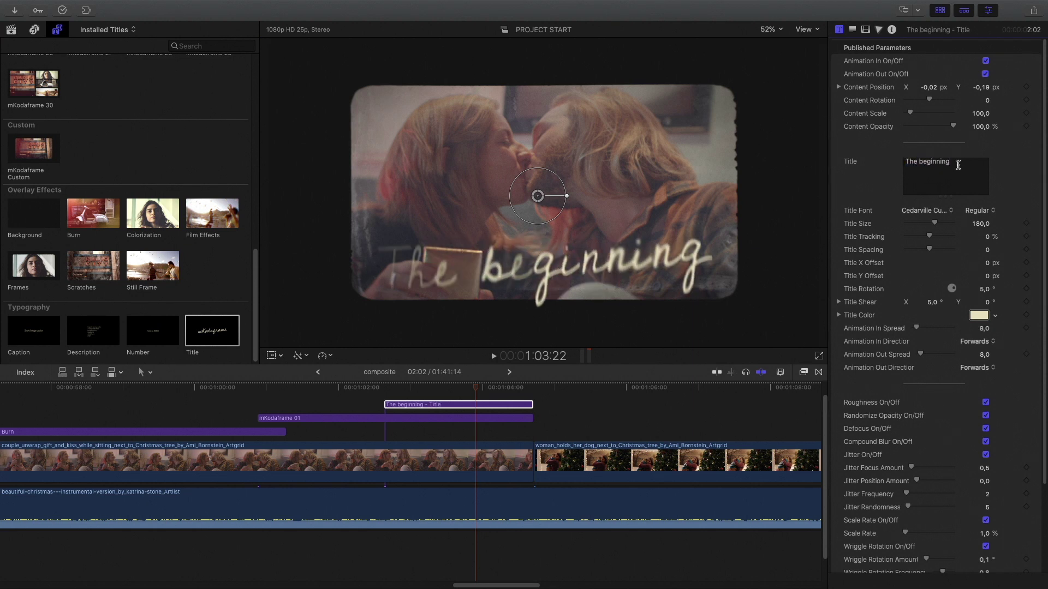
pyautogui.click(491, 405)
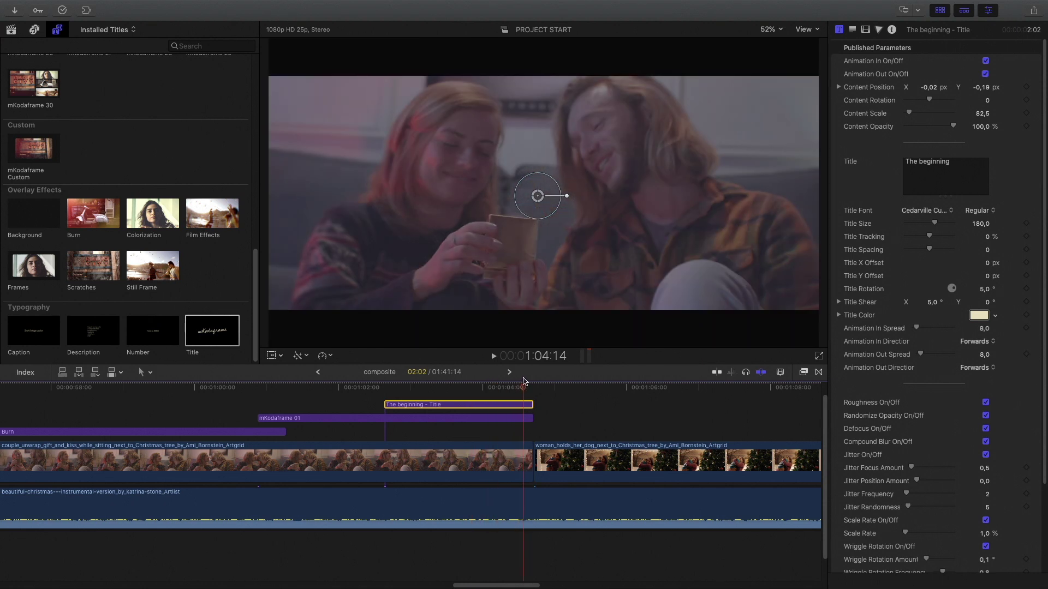
# Turn off the Animation Out option on both the mKodaframe 01 title and "The beginning" title, then check their ending
pyautogui.click(509, 419)
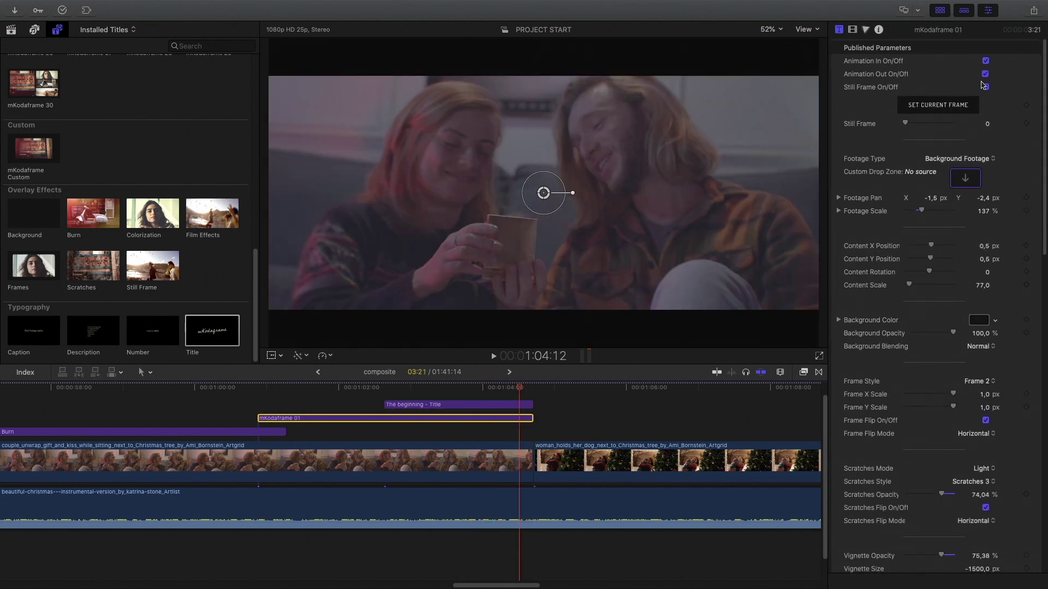
pyautogui.click(985, 75)
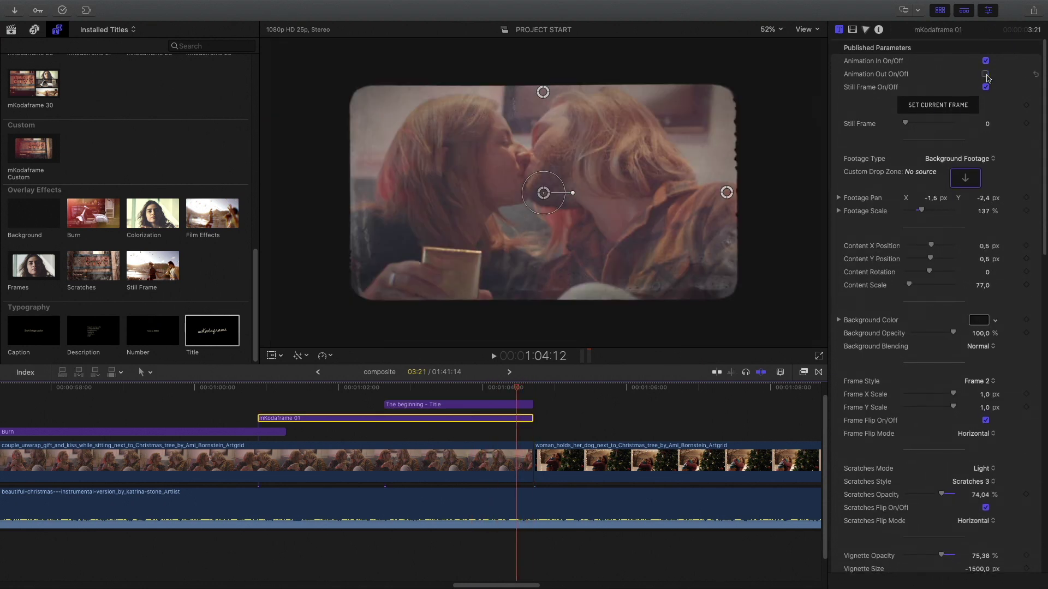
pyautogui.click(483, 404)
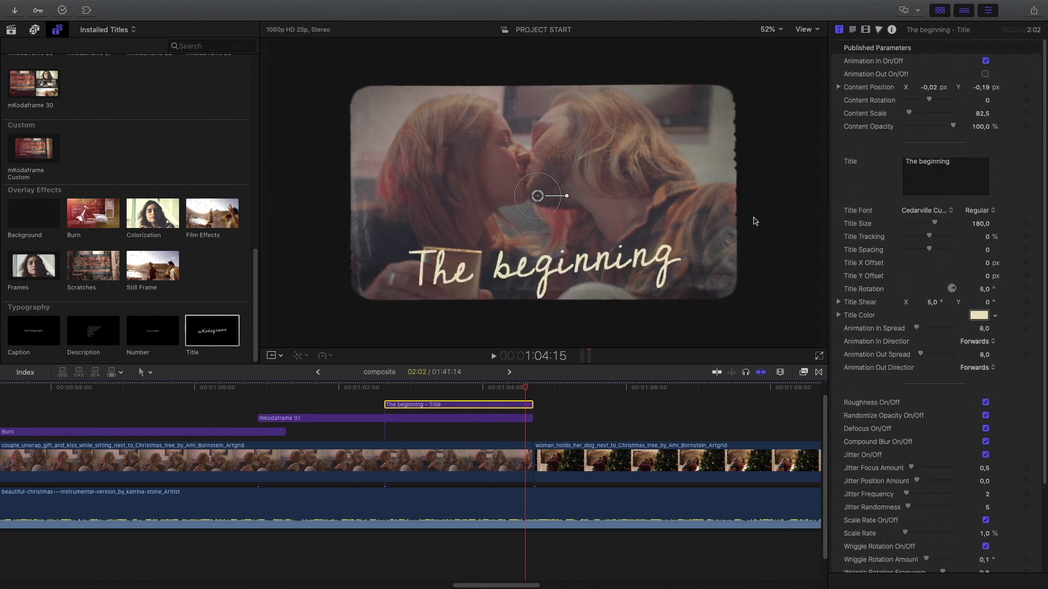
pyautogui.moveTo(473, 390); pyautogui.dragTo(525, 389)
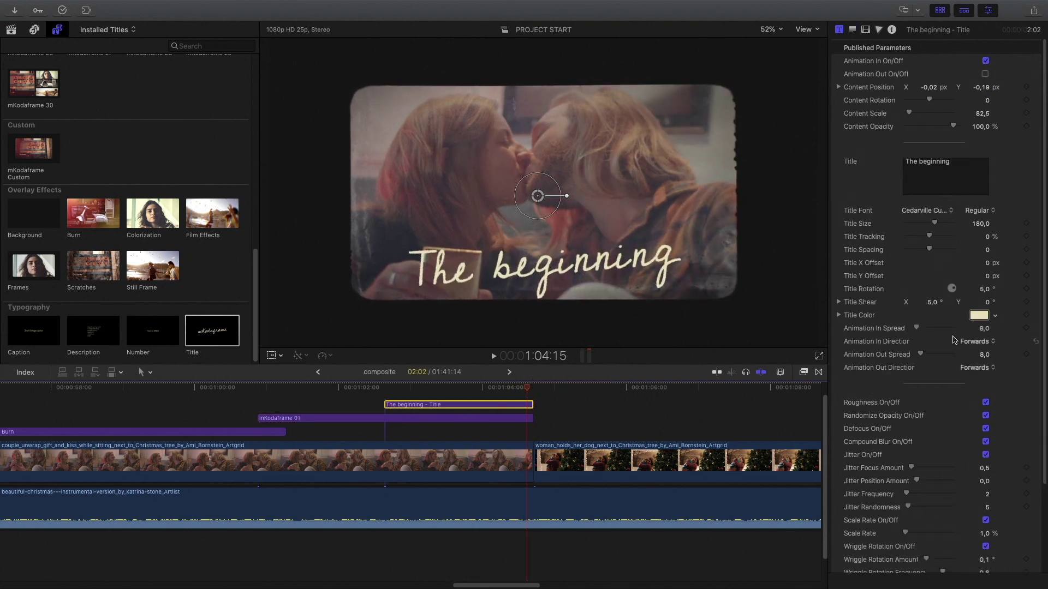
# Set "The beginning" title's scale rate to 0% and turn off its scale rate and wriggle rotation
pyautogui.scroll(-4, 849, 229)
pyautogui.moveTo(988, 428); pyautogui.dragTo(928, 430)
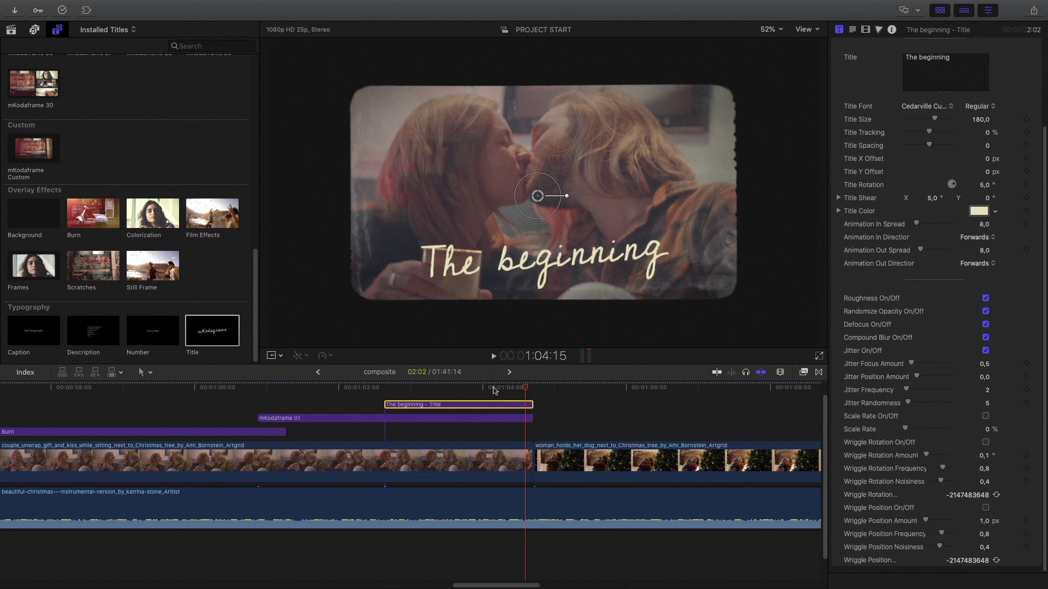
pyautogui.hscroll(3, 512, 440)
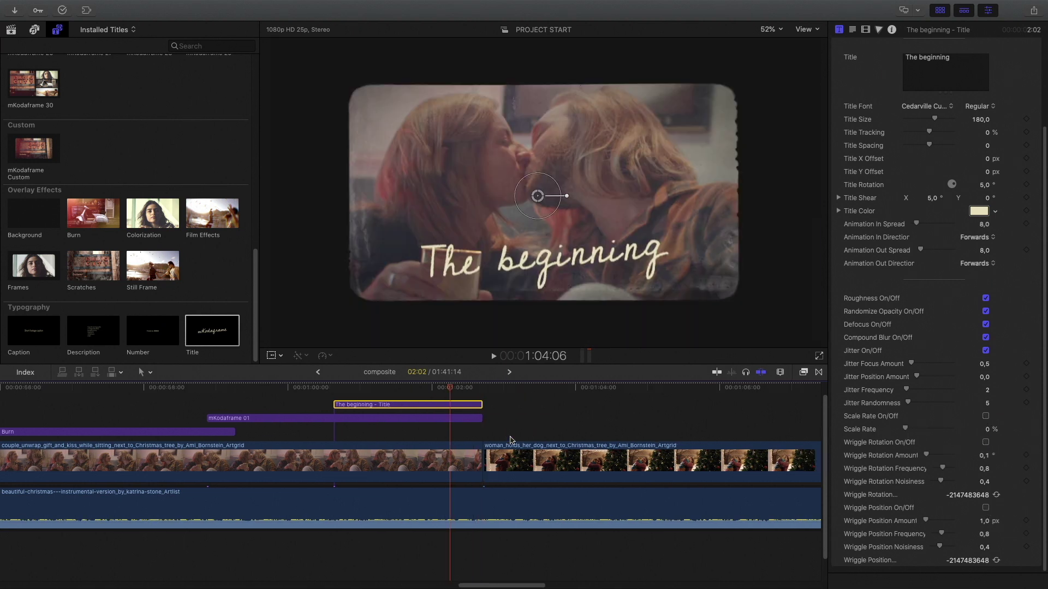
# Add the mKodaframe 16 title above the elderly couple dance clip and trim it to end with that clip
pyautogui.hscroll(15, 512, 440)
pyautogui.moveTo(349, 388); pyautogui.dragTo(304, 404)
pyautogui.scroll(10, 155, 225)
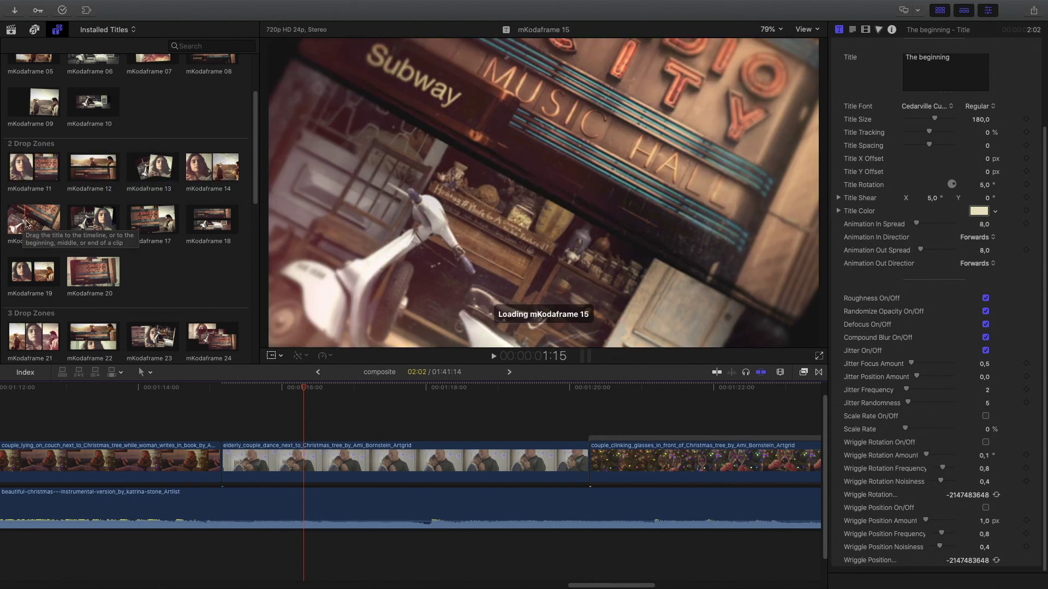
pyautogui.moveTo(93, 223); pyautogui.dragTo(294, 427)
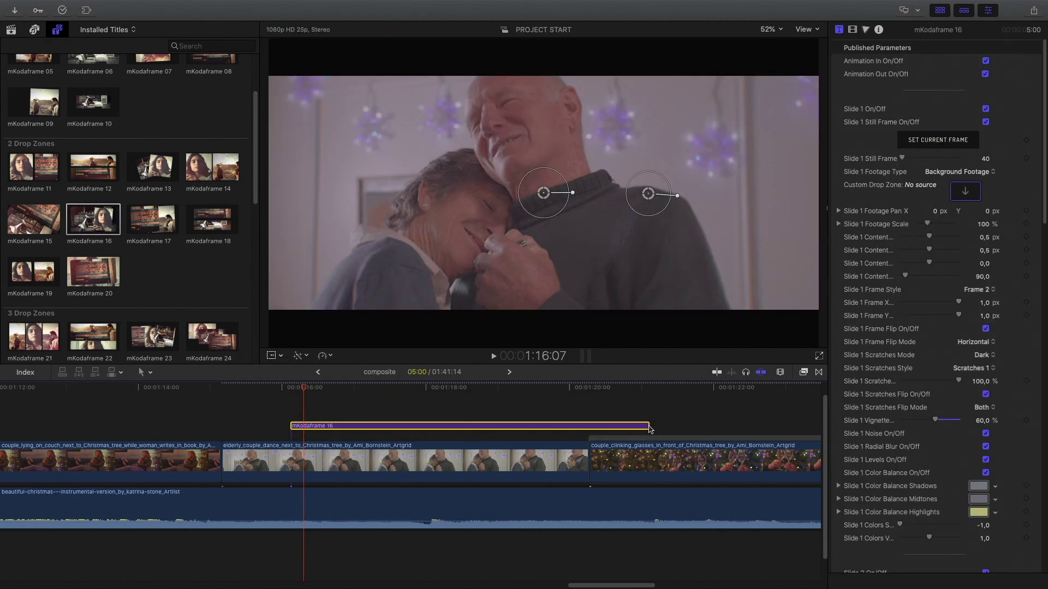
pyautogui.moveTo(648, 426); pyautogui.dragTo(584, 430)
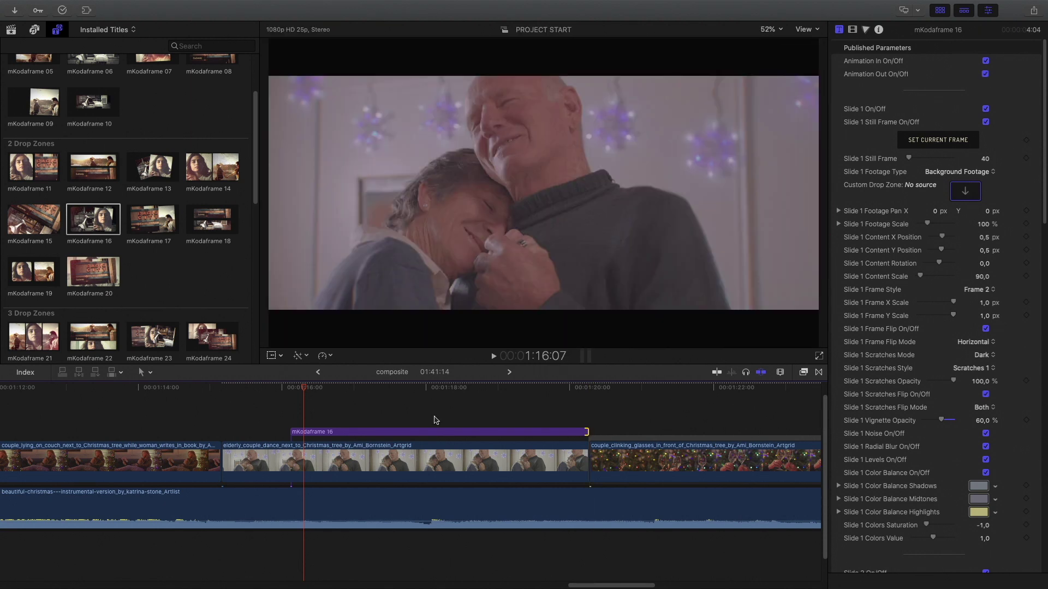
# Turn off mKodaframe 16's Animation Out and toggle Slide 1's still frame off and back on
pyautogui.click(435, 431)
pyautogui.moveTo(431, 387)
pyautogui.mouseDown()
pyautogui.moveTo(532, 387)
pyautogui.moveTo(428, 394)
pyautogui.mouseUp()
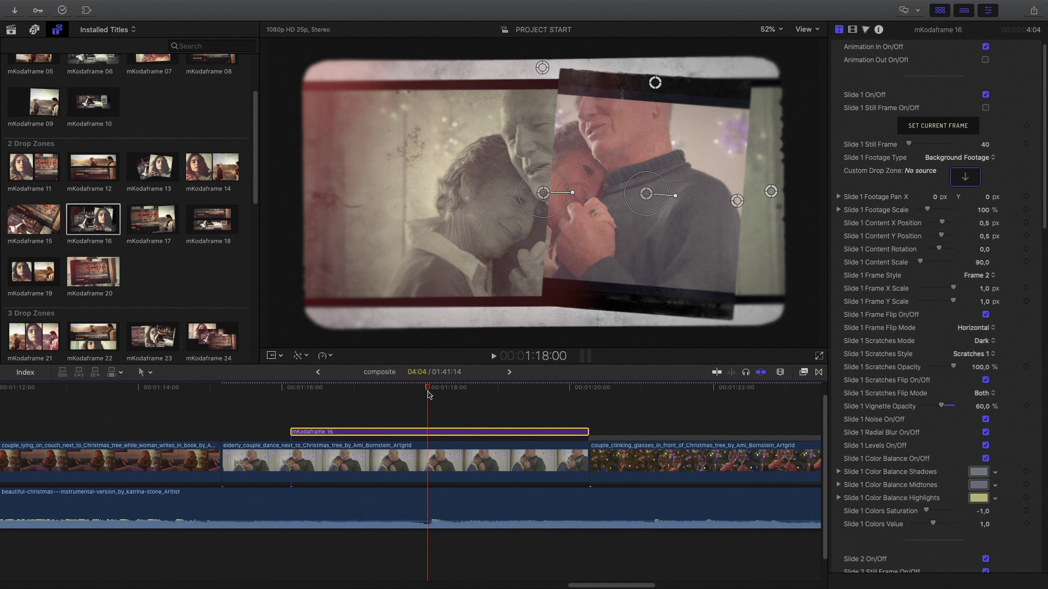
pyautogui.scroll(1, 887, 273)
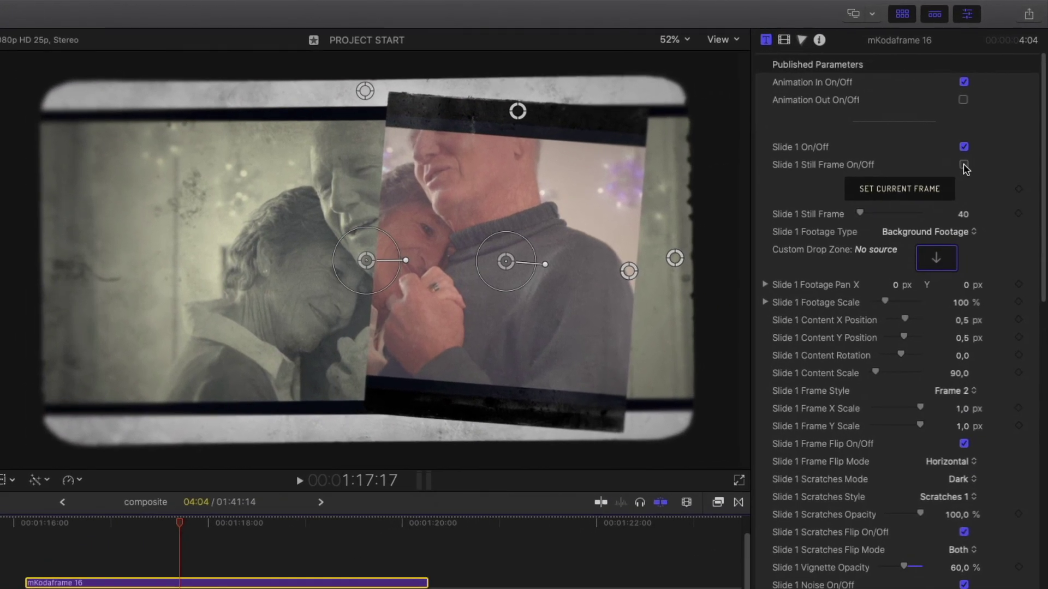
pyautogui.click(985, 122)
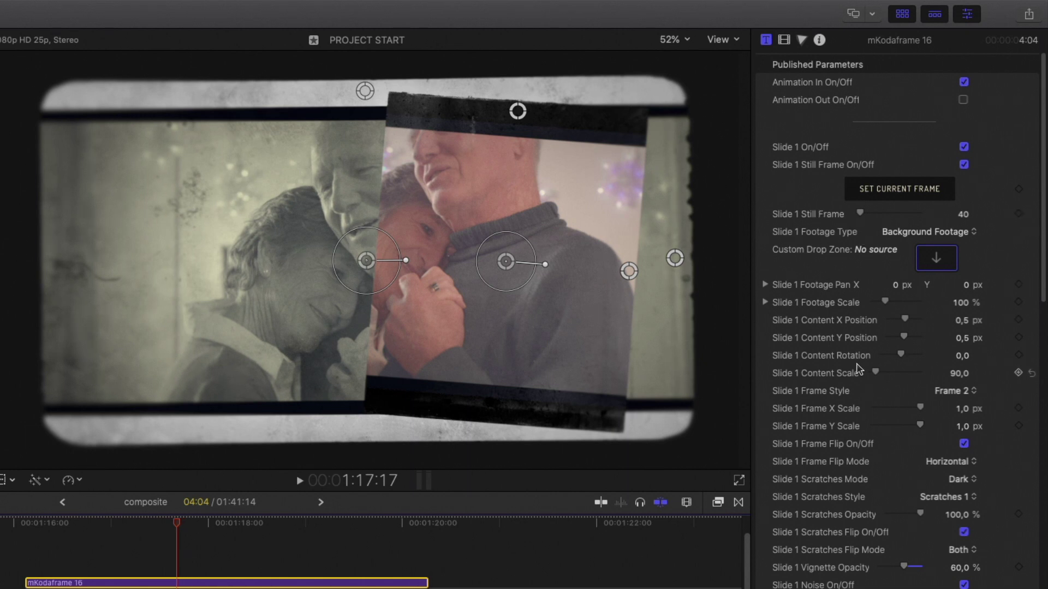
# Set Slide 1's still frame to 26 and its footage scale to 141%
pyautogui.moveTo(868, 213); pyautogui.dragTo(871, 213)
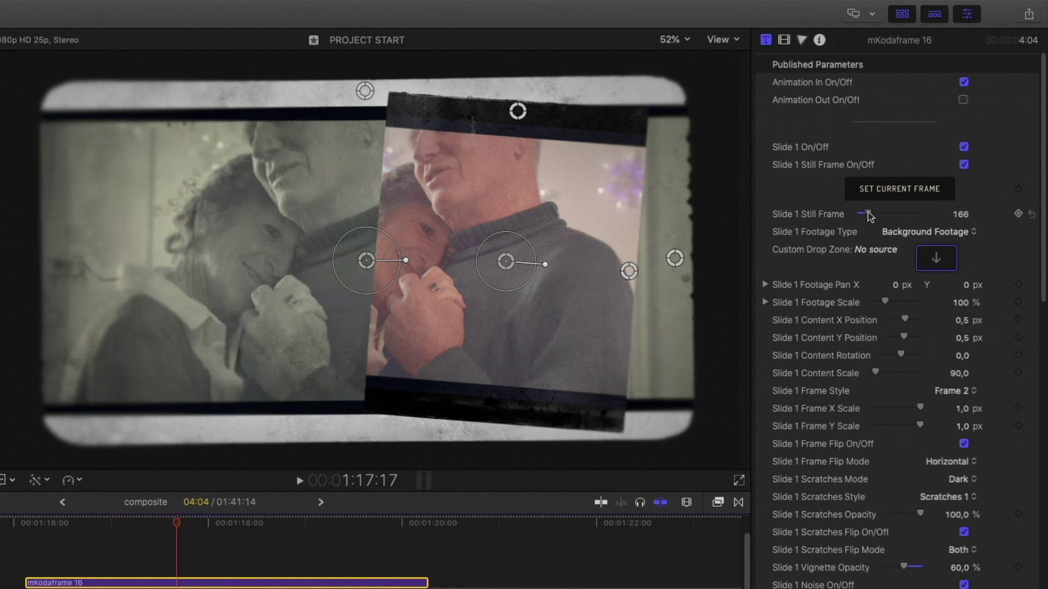
pyautogui.moveTo(869, 216); pyautogui.dragTo(859, 215)
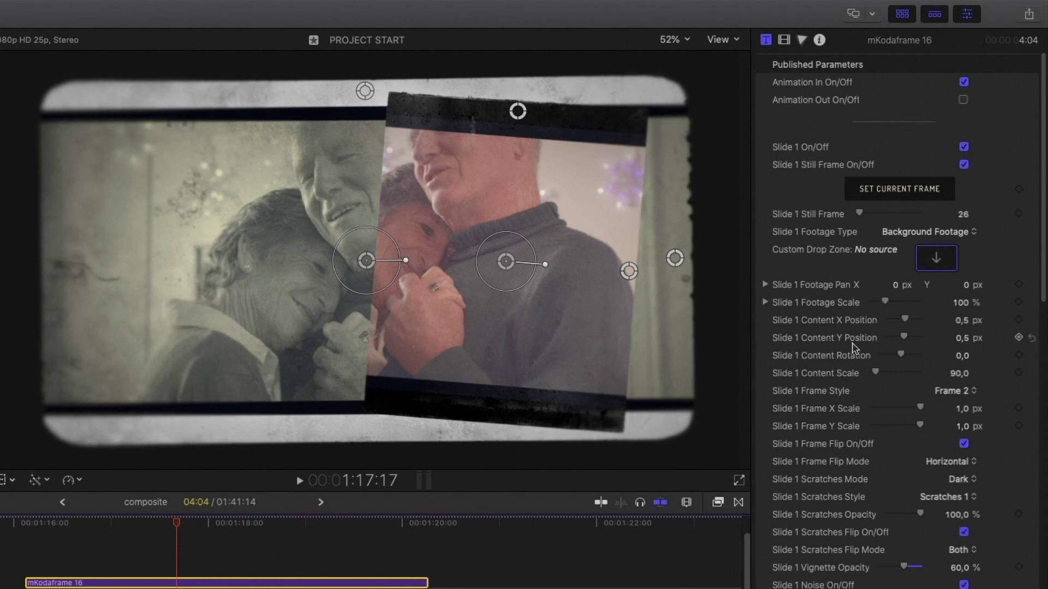
pyautogui.moveTo(887, 300); pyautogui.dragTo(891, 301)
# Reposition Slide 1 to a content X of about 0.46 and Slide 2 to about X 0.75, Y 0.51
pyautogui.moveTo(346, 269)
pyautogui.mouseDown()
pyautogui.moveTo(339, 264)
pyautogui.moveTo(352, 262)
pyautogui.moveTo(339, 261)
pyautogui.mouseUp()
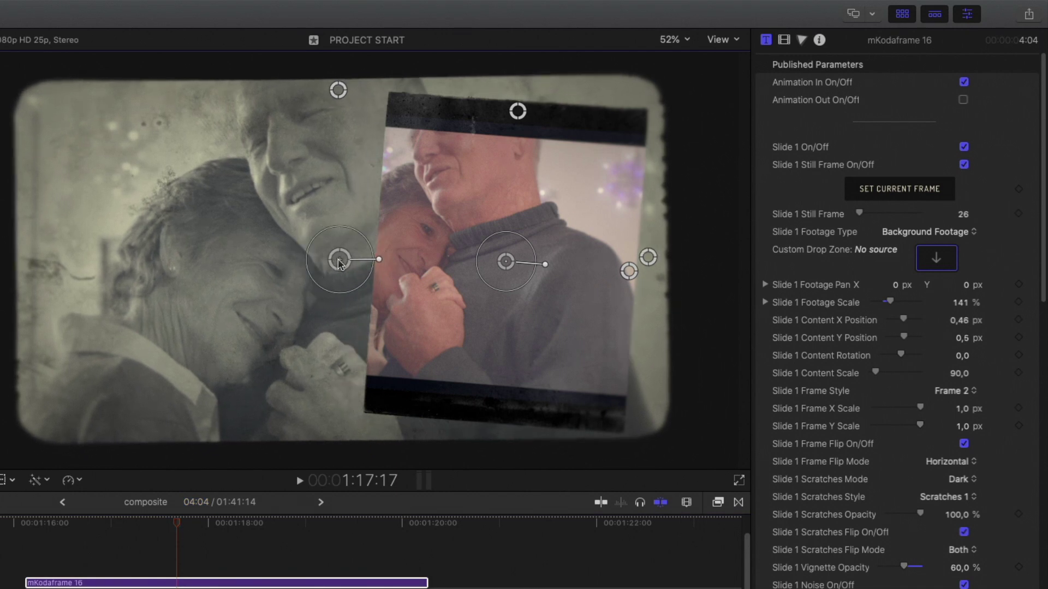
pyautogui.moveTo(508, 262); pyautogui.dragTo(550, 258)
# Change Slide 1's scratches style to Scratches 3
pyautogui.scroll(-5, 861, 511)
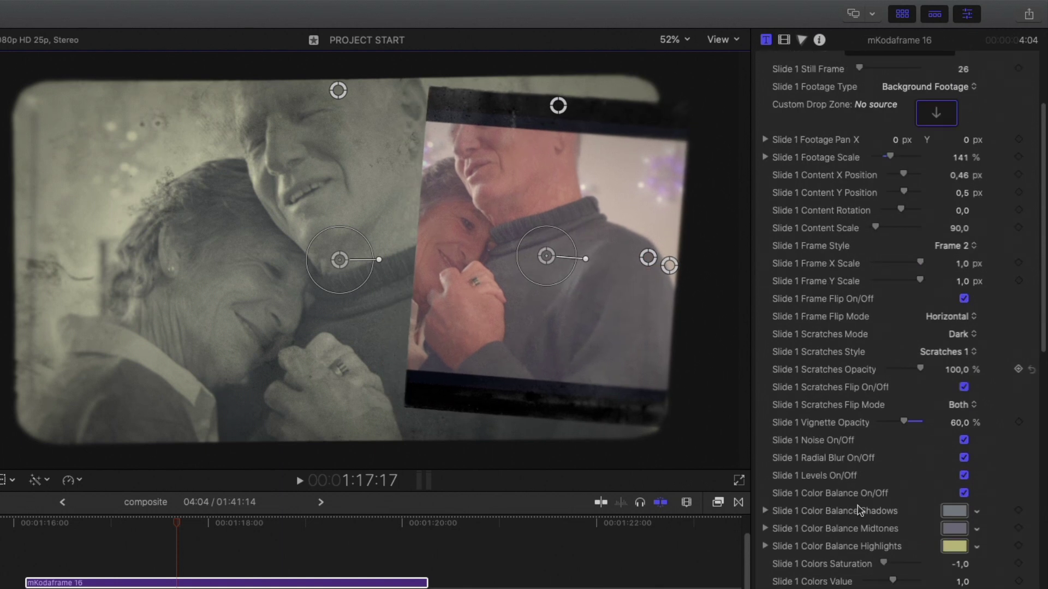
pyautogui.scroll(3, 861, 511)
pyautogui.click(941, 439)
pyautogui.click(938, 456)
pyautogui.click(952, 443)
pyautogui.click(954, 455)
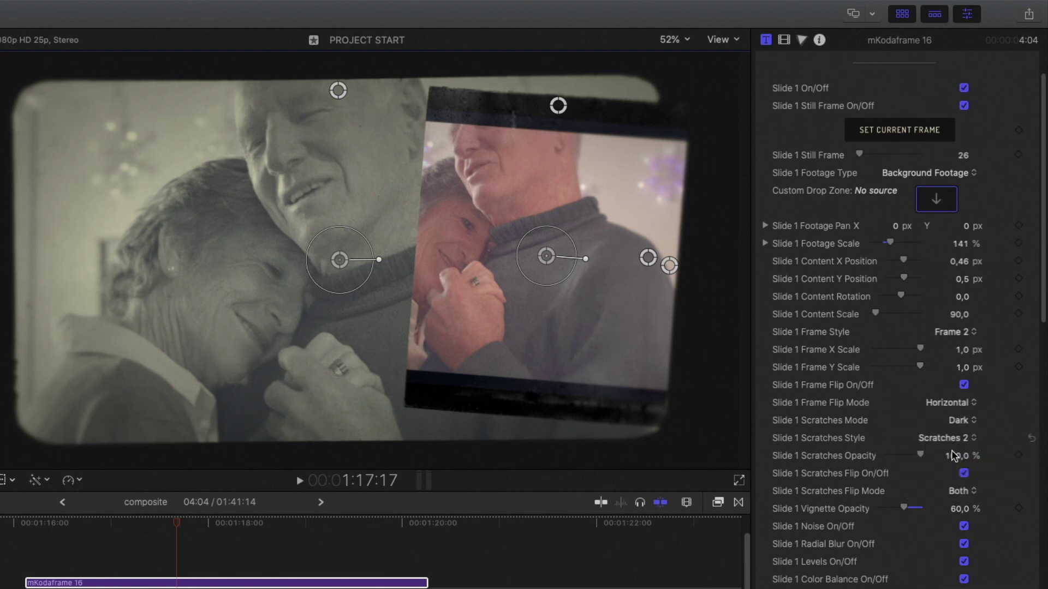
pyautogui.click(947, 403)
pyautogui.click(947, 402)
# Try Frame 1 as Slide 1's frame style, then set it to Frame 4
pyautogui.click(954, 337)
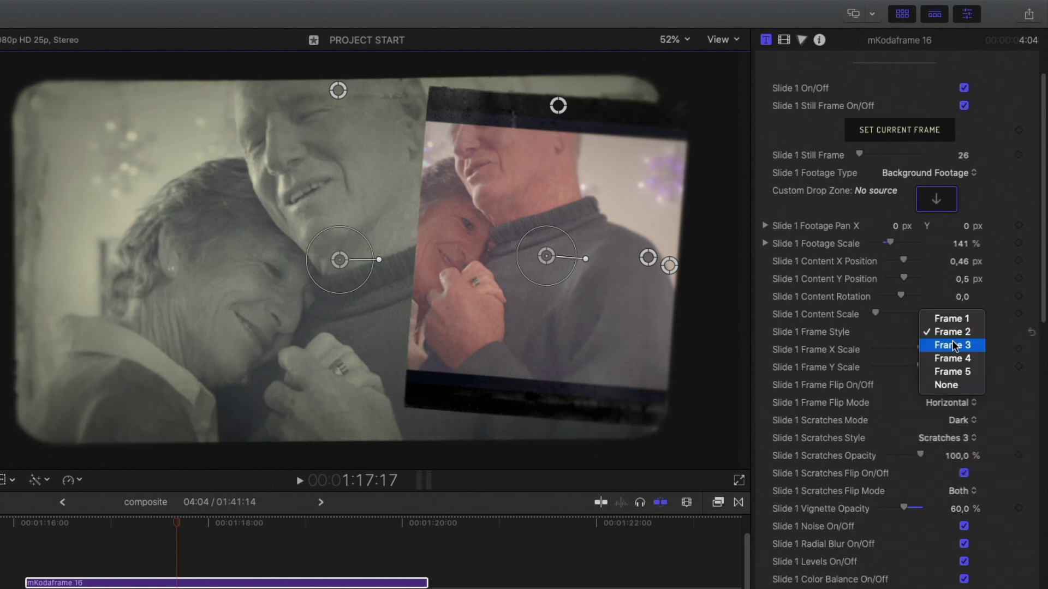
pyautogui.click(955, 318)
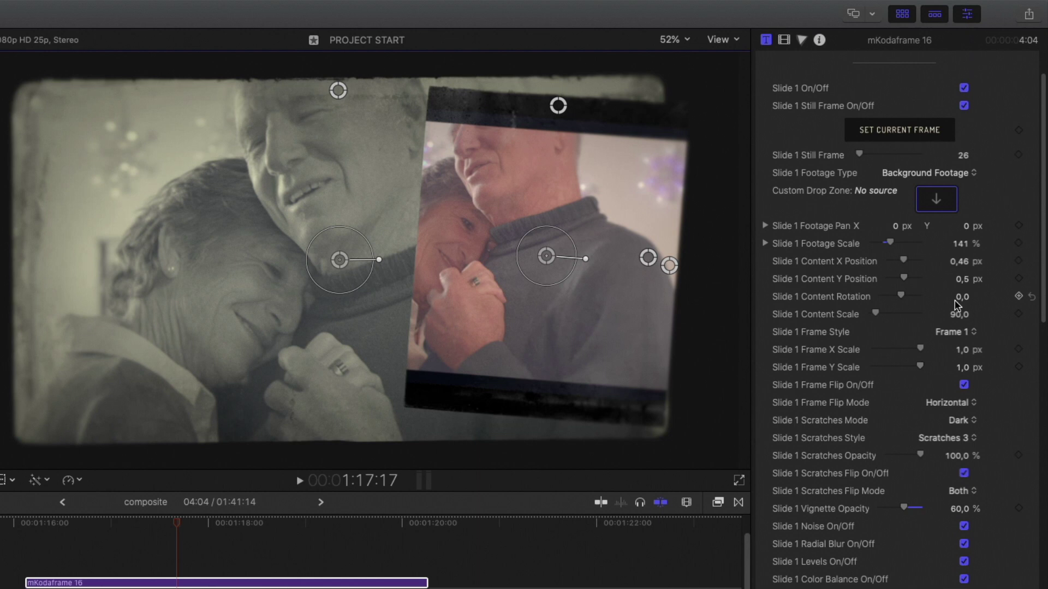
pyautogui.click(954, 332)
pyautogui.click(952, 373)
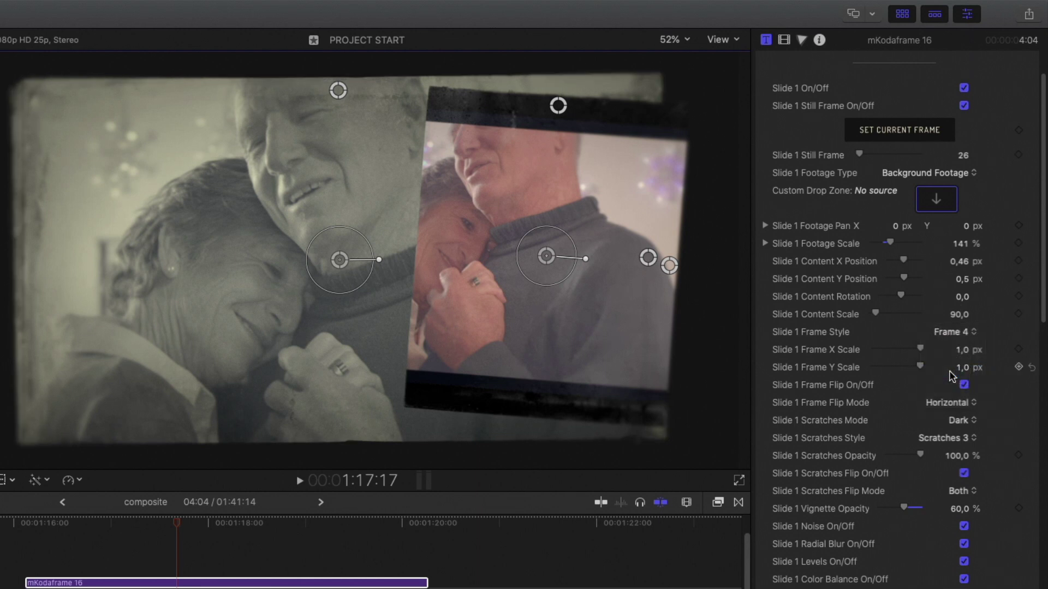
# Set Slide 2's footage type to Custom Drop Zone
pyautogui.scroll(-15, 903, 415)
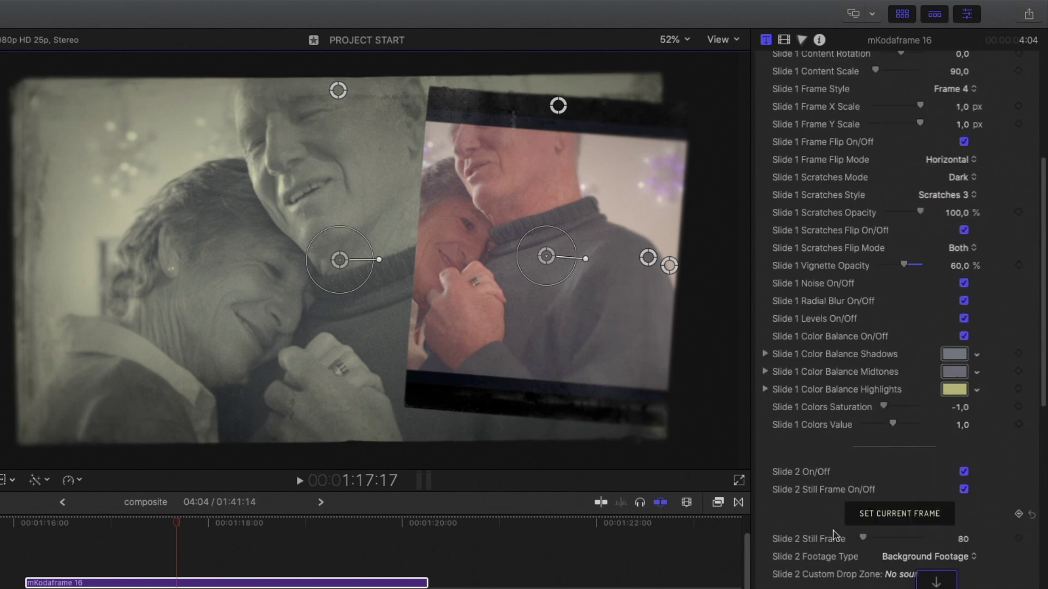
pyautogui.scroll(-2, 833, 537)
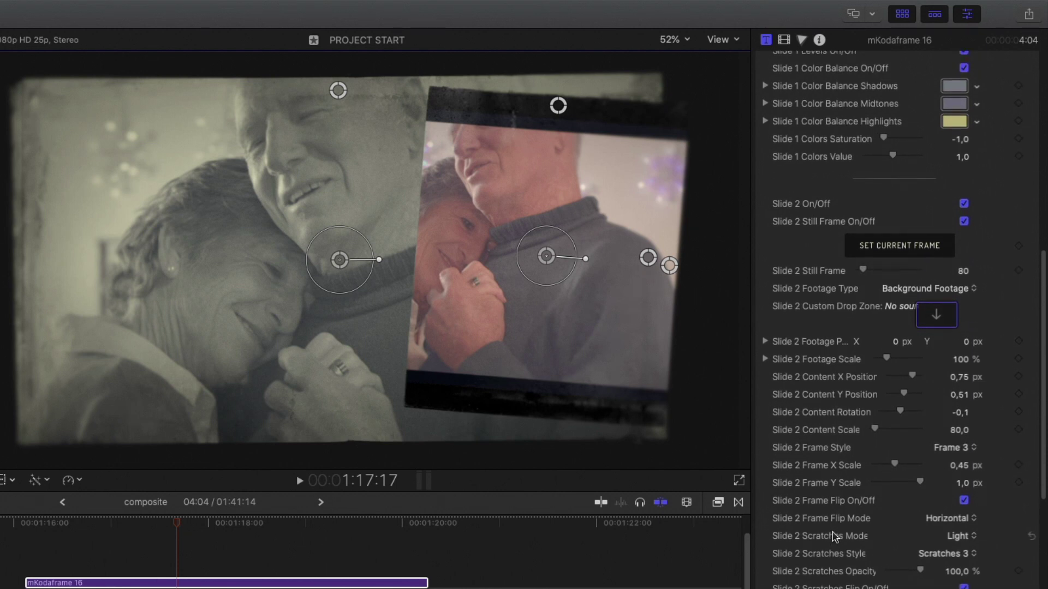
pyautogui.click(911, 293)
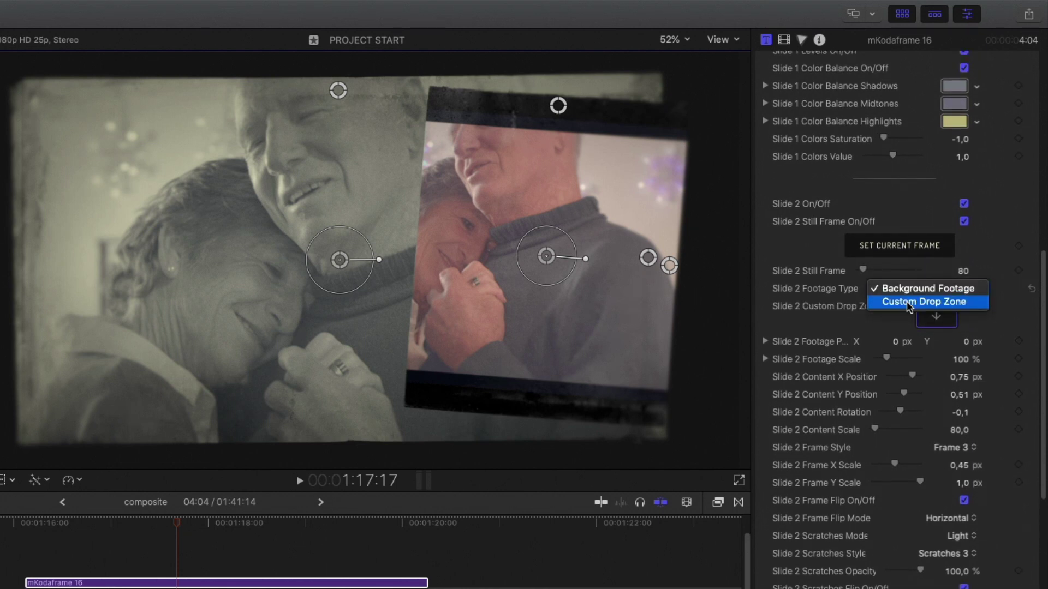
pyautogui.click(909, 303)
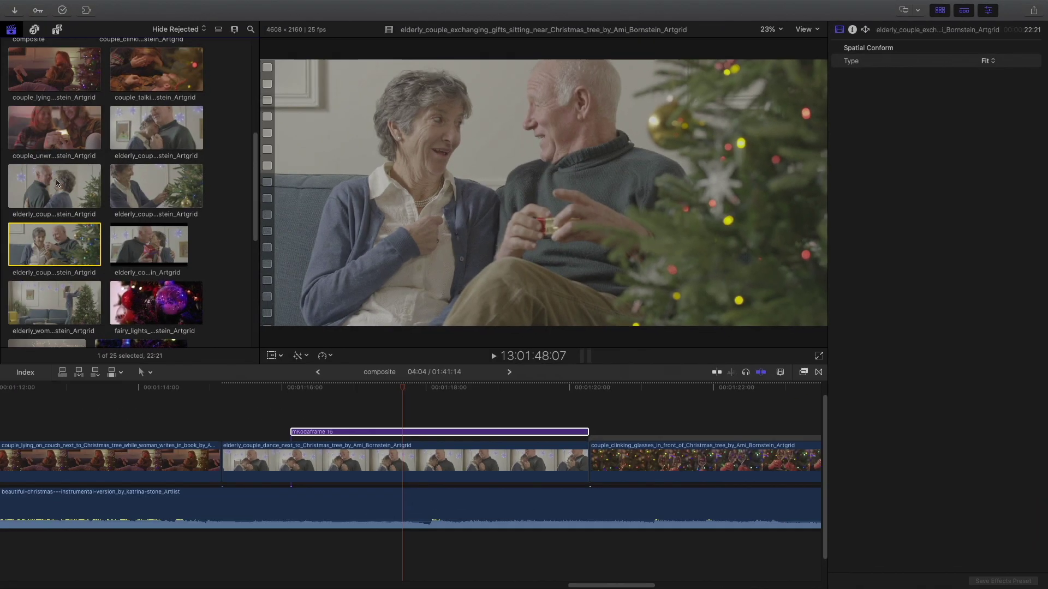
# Fill Slide 2's drop zone with the elderly_couple_dancing_next_to_Christmas_tree clip and hide the media browser
pyautogui.click(44, 192)
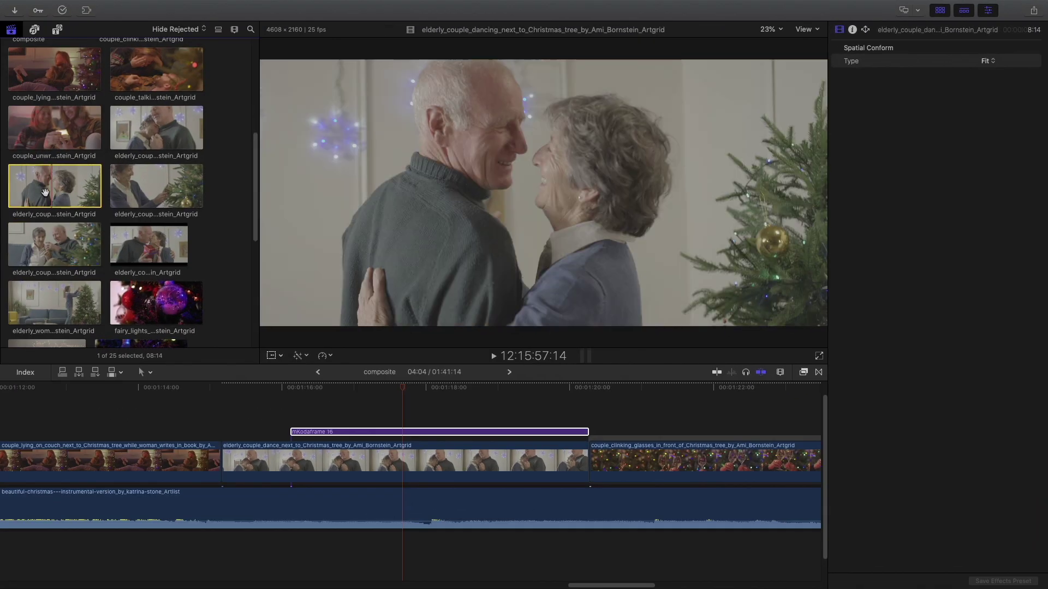
pyautogui.click(413, 432)
pyautogui.click(965, 190)
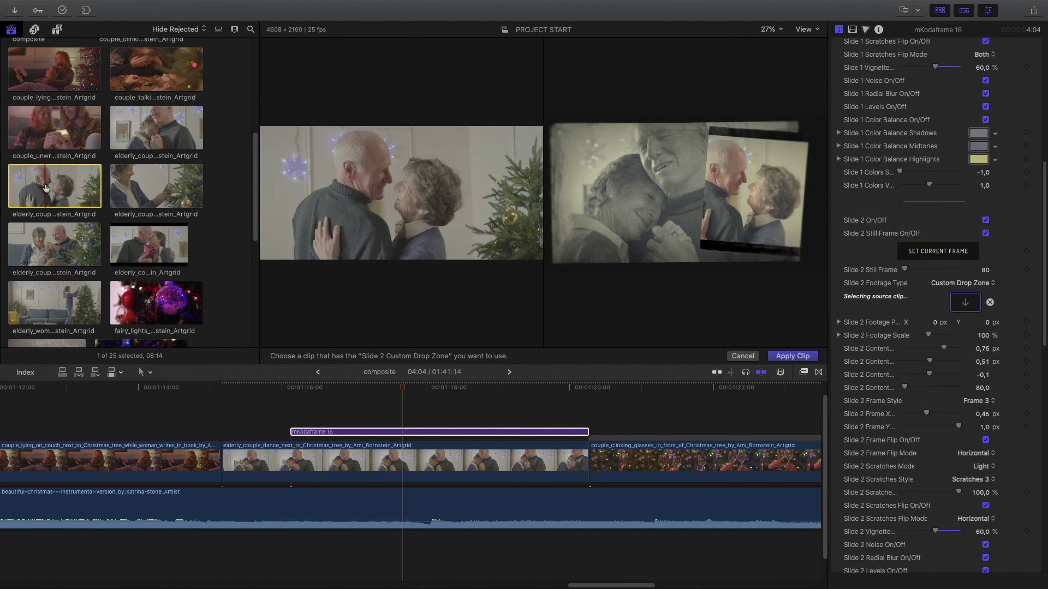
pyautogui.click(791, 357)
pyautogui.click(439, 433)
pyautogui.click(939, 12)
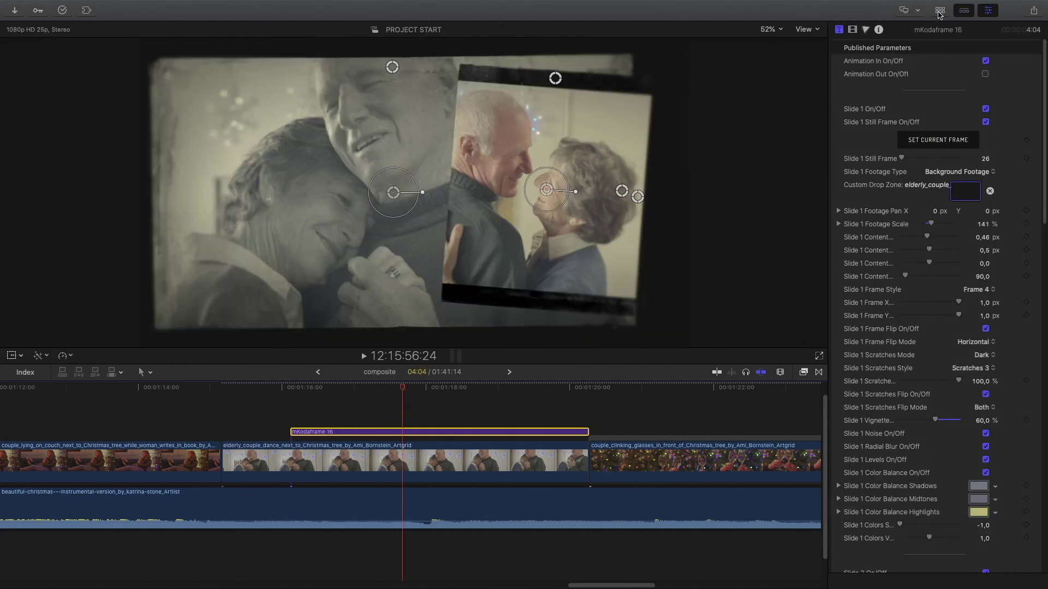
# Set Slide 2's footage scale to 143% and its still frame to 116
pyautogui.scroll(-10, 901, 268)
pyautogui.moveTo(929, 180); pyautogui.dragTo(933, 183)
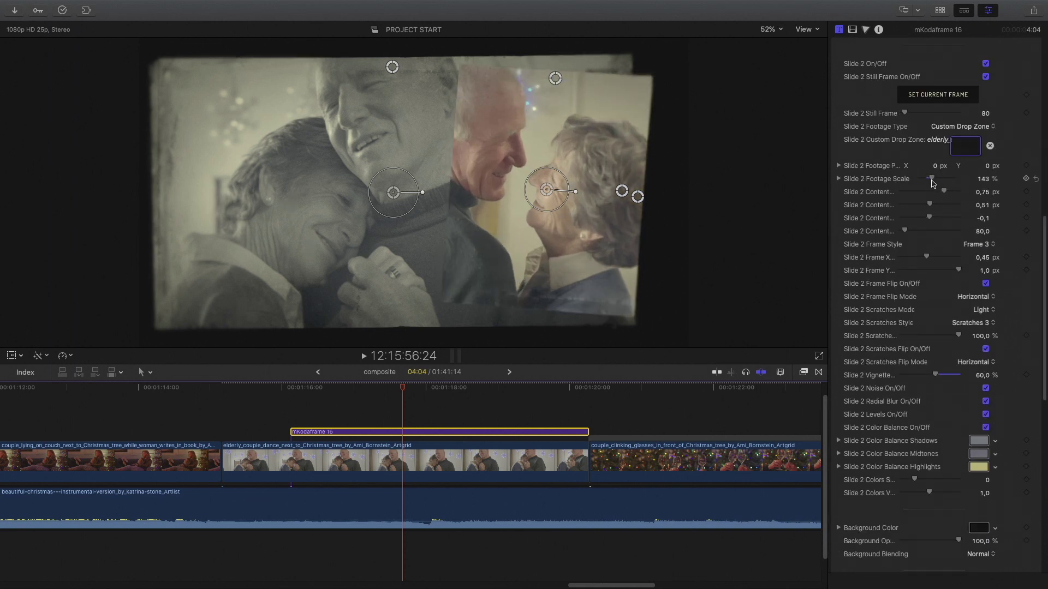
pyautogui.moveTo(907, 114); pyautogui.dragTo(908, 115)
# Turn off Slide 2's still frame and give it the Frame 1 style with Dark scratches mode
pyautogui.moveTo(460, 391); pyautogui.dragTo(378, 393)
pyautogui.click(986, 77)
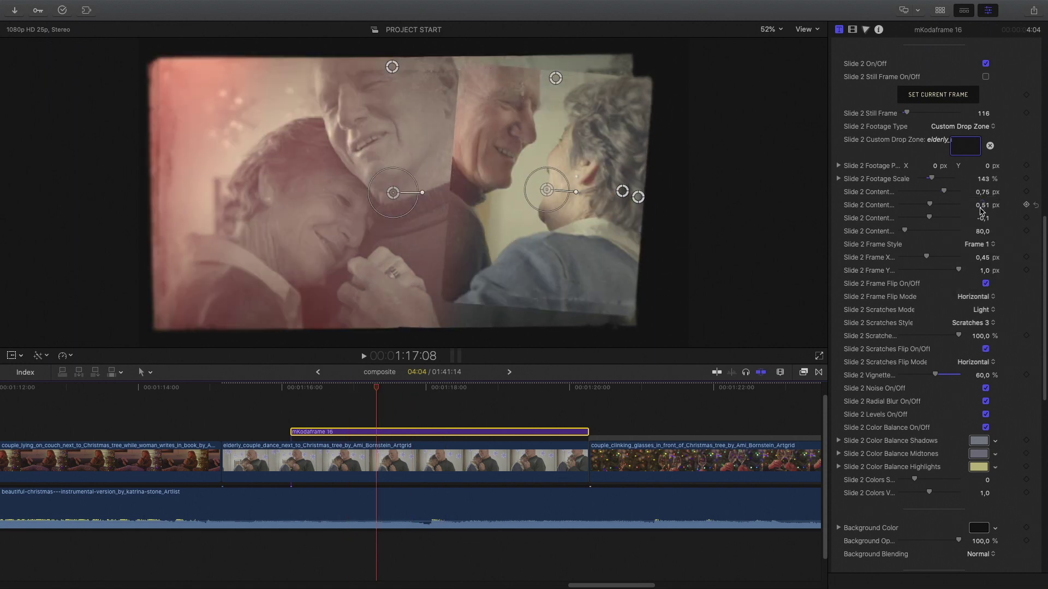
pyautogui.moveTo(977, 309); pyautogui.dragTo(972, 344)
# Change Slide 2's color balance highlights to a warm tan and its shadows to a muted blue-grey
pyautogui.scroll(-5, 976, 304)
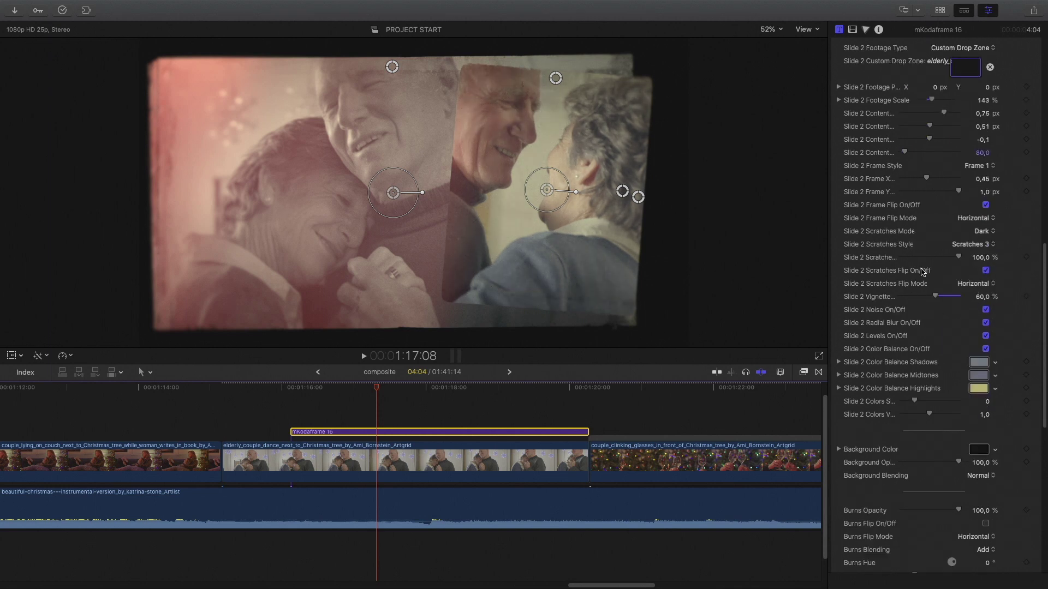
pyautogui.click(978, 367)
pyautogui.click(778, 394)
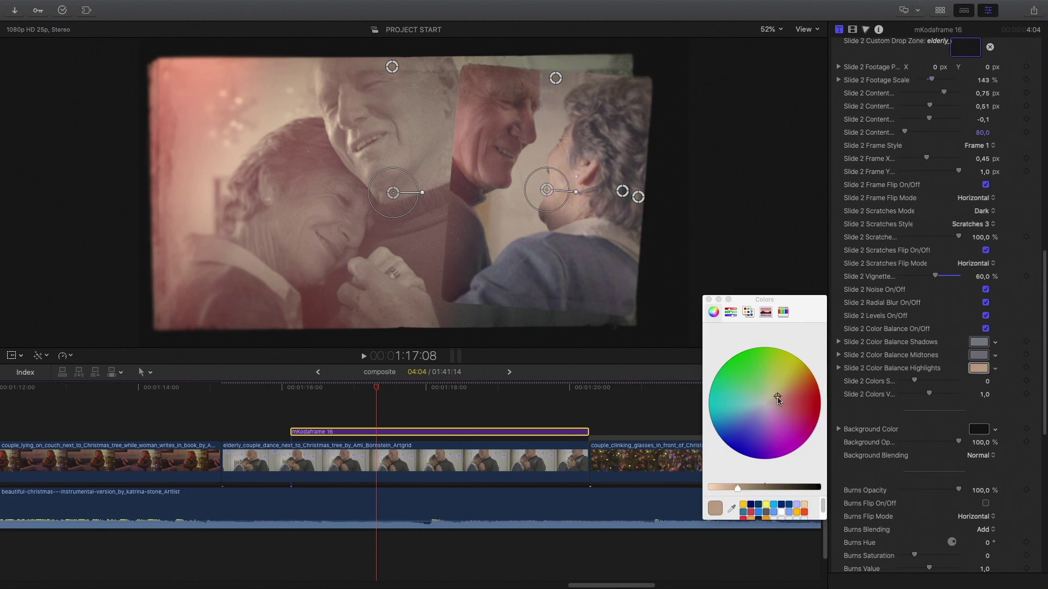
pyautogui.click(708, 300)
pyautogui.click(979, 342)
pyautogui.click(708, 300)
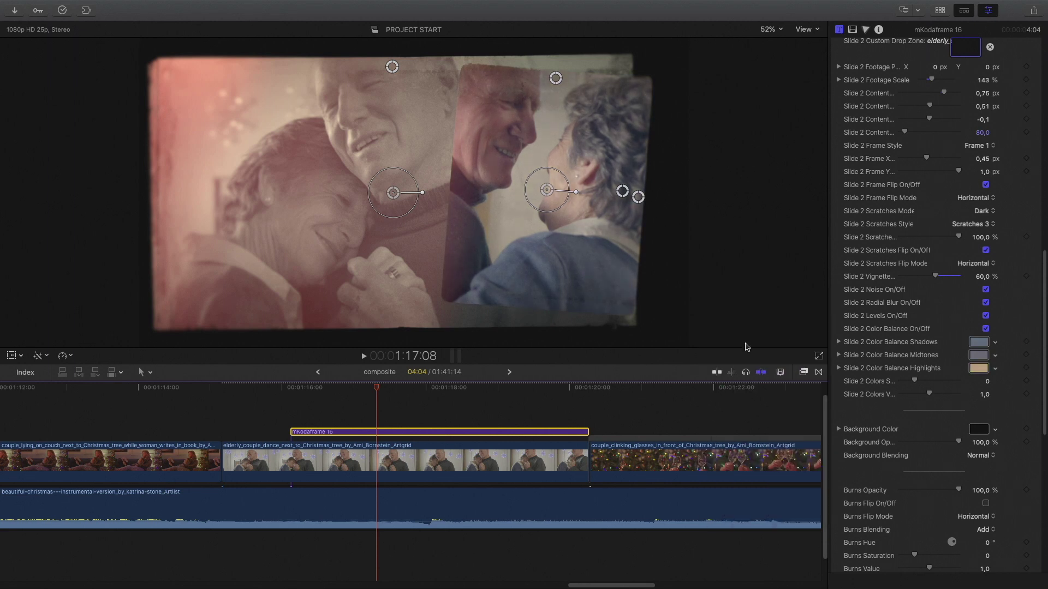
# Add the Typography Title above the latter part of the mKodaframe 16 title in the timeline
pyautogui.scroll(-4, 912, 418)
pyautogui.scroll(-7, 912, 418)
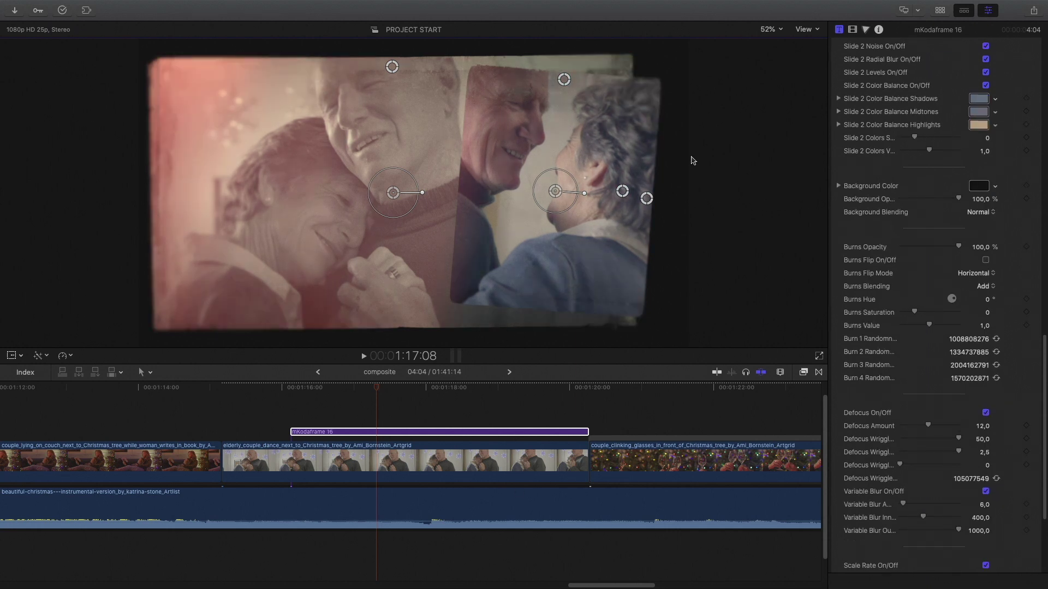
pyautogui.press('alt+super+1')
pyautogui.scroll(-10, 157, 251)
pyautogui.click(213, 333)
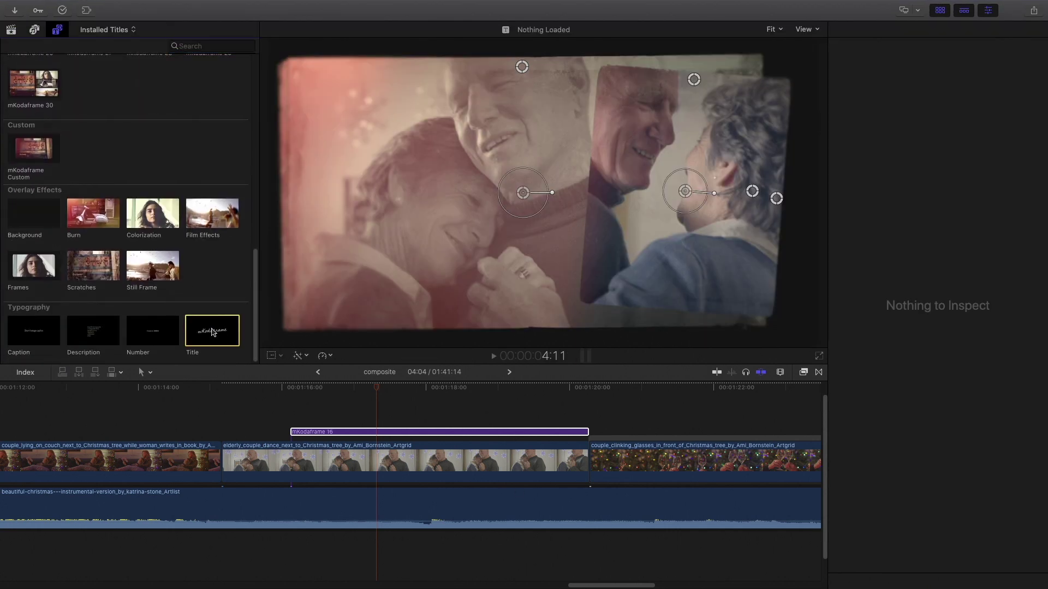
pyautogui.moveTo(213, 332); pyautogui.dragTo(408, 419)
pyautogui.click(478, 387)
# Set the title text to "a lifetime" and "of Happiness" on two lines
pyautogui.tripleClick(913, 163)
pyautogui.write('A lifetime')
pyautogui.press('Return')
pyautogui.write('Of Happiness')
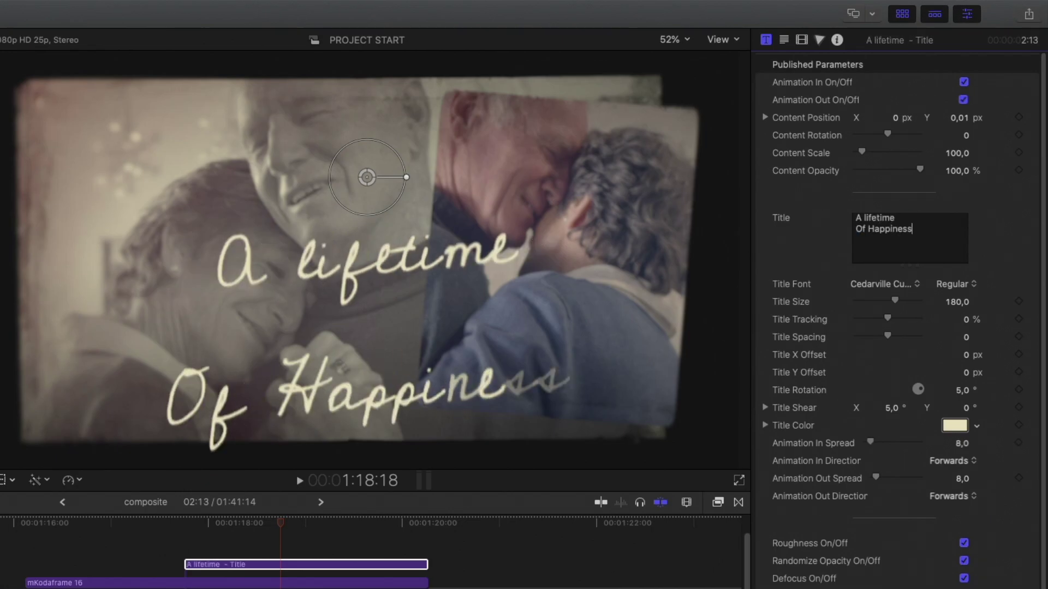
pyautogui.doubleClick(858, 218)
pyautogui.write('a')
pyautogui.doubleClick(860, 229)
pyautogui.write('of')
# Set the title's size to 150,0 and spacing to -149,3, and place its content at X 0,06, Y -0,18
pyautogui.moveTo(887, 336); pyautogui.dragTo(856, 335)
pyautogui.moveTo(338, 240); pyautogui.dragTo(392, 260)
pyautogui.moveTo(109, 518); pyautogui.dragTo(430, 529)
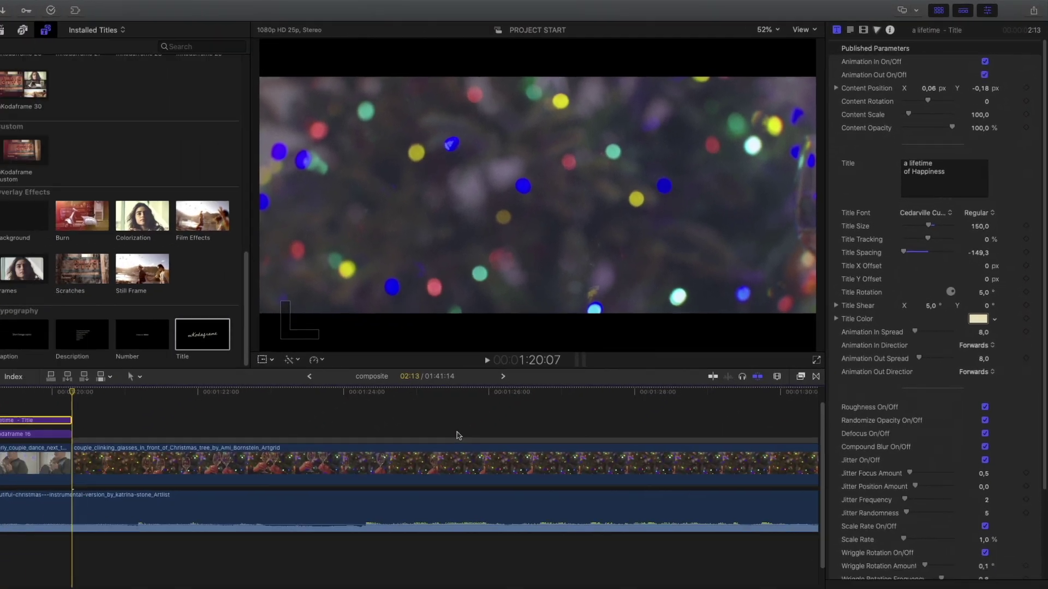
# Add the three-slide mKodaframe 23 title above the couple_clinking_glasses clip at 1:25:05
pyautogui.moveTo(191, 390); pyautogui.dragTo(440, 390)
pyautogui.scroll(5, 99, 285)
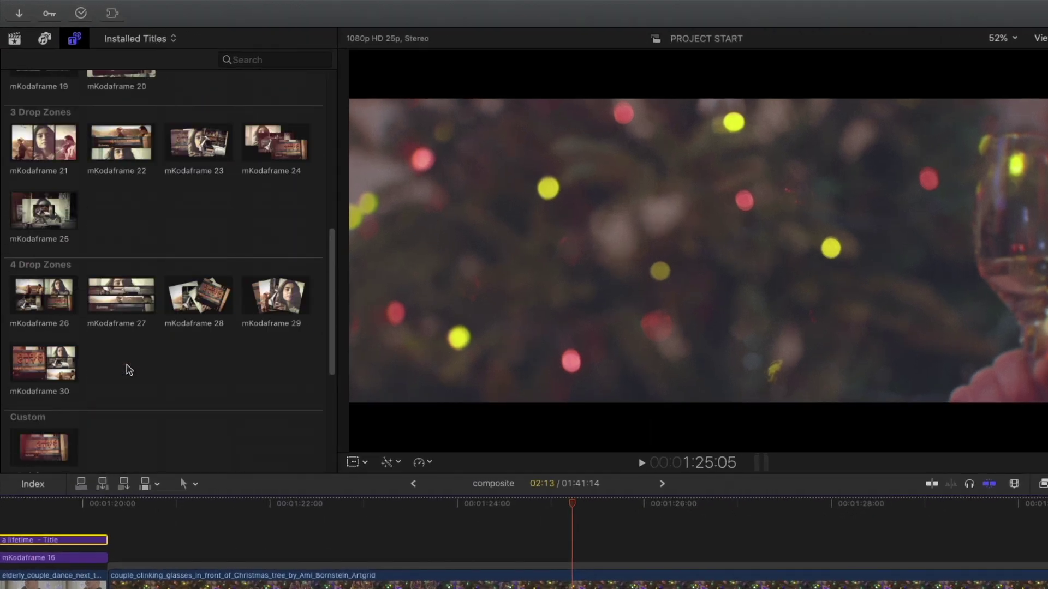
pyautogui.scroll(4, 128, 369)
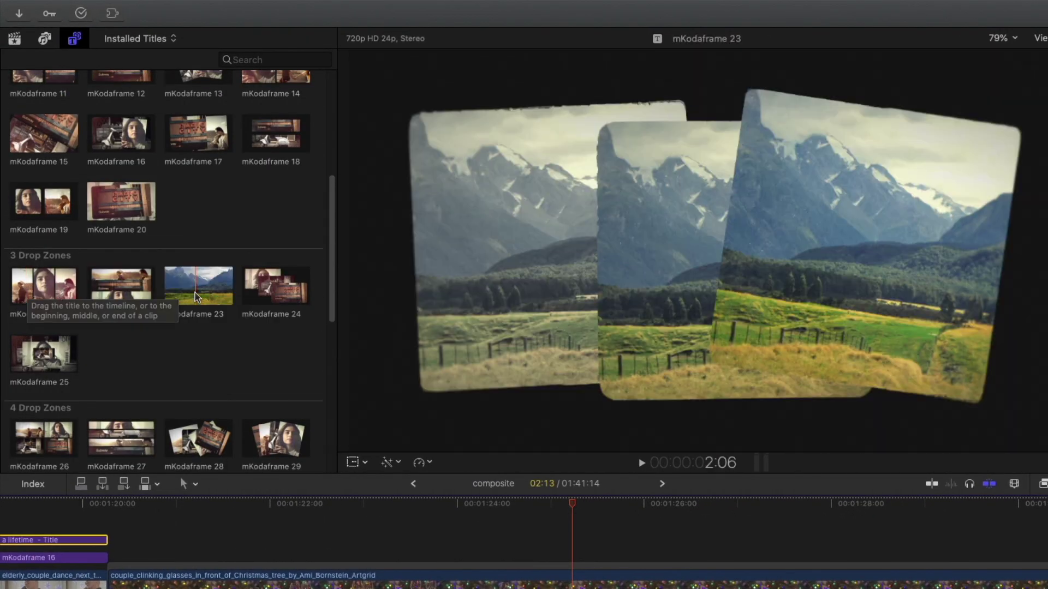
pyautogui.moveTo(197, 297); pyautogui.dragTo(587, 549)
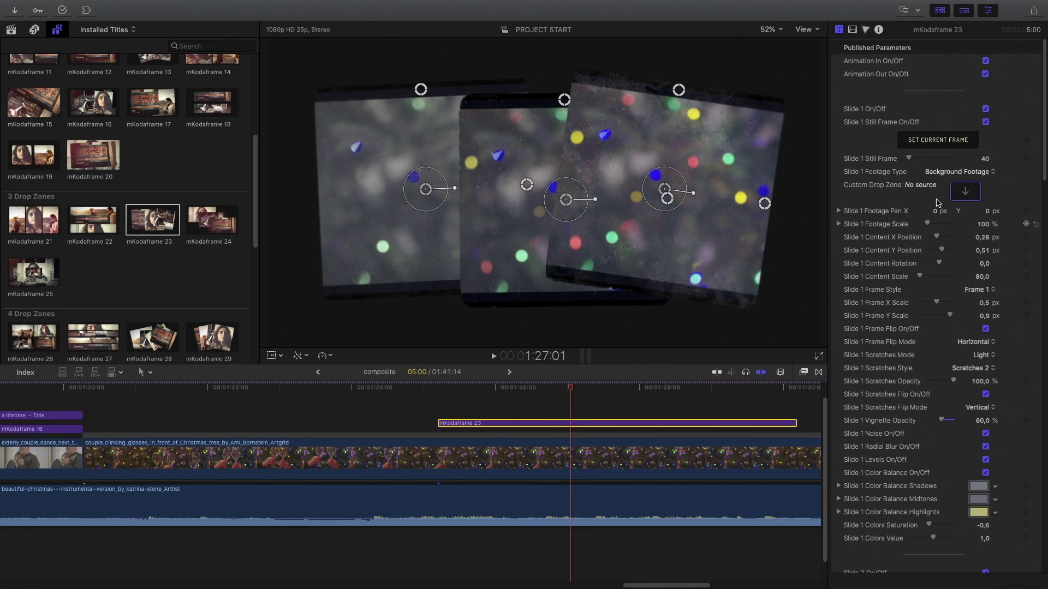
# Set the footage type of Slides 1, 2 and 3 to Custom Drop Zone
pyautogui.scroll(-10, 916, 201)
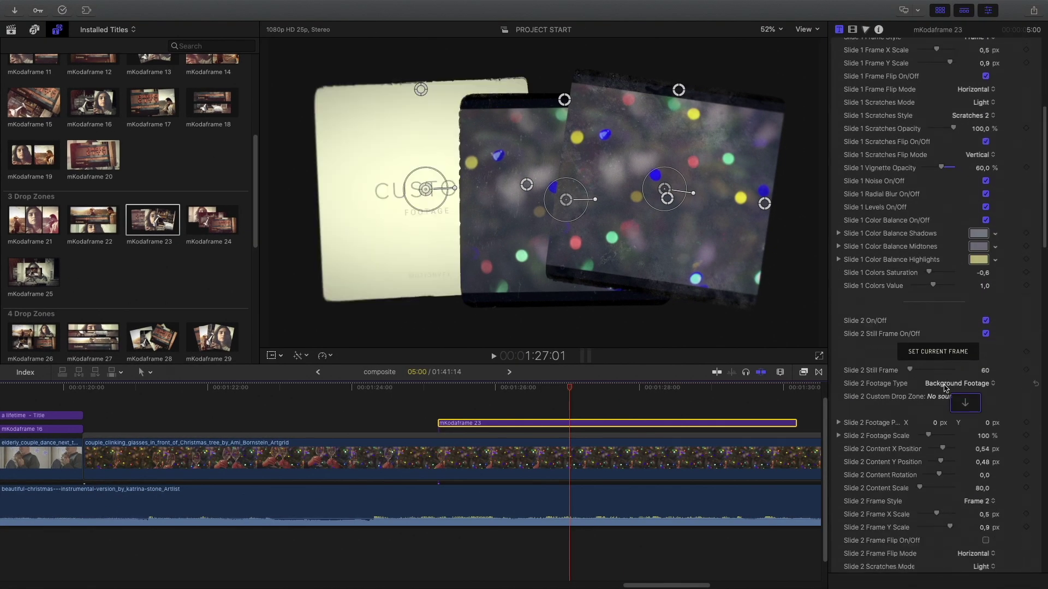
pyautogui.click(945, 393)
pyautogui.scroll(-15, 947, 397)
pyautogui.click(951, 420)
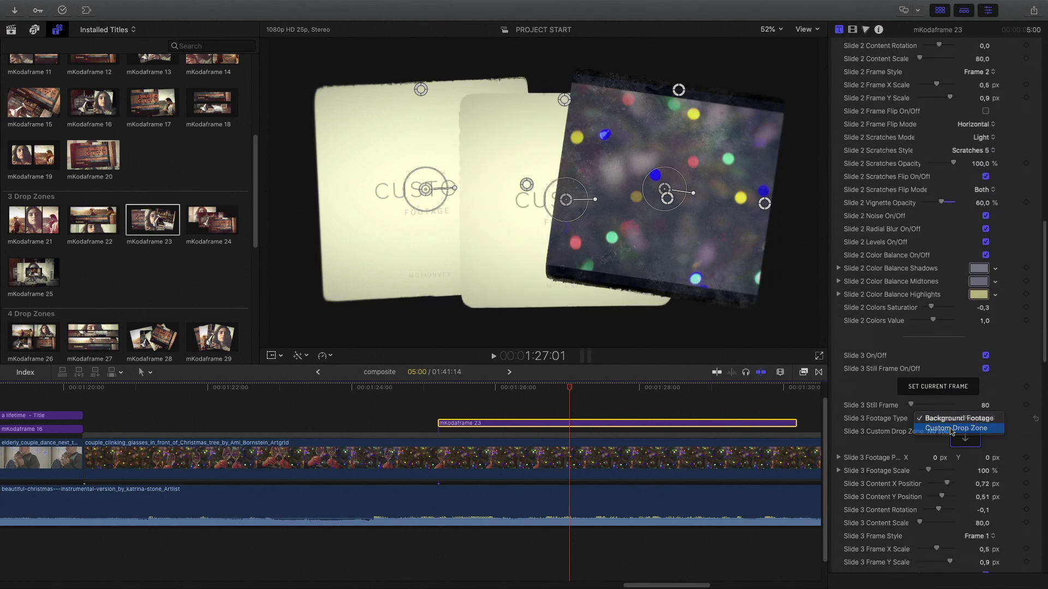
pyautogui.scroll(10, 928, 286)
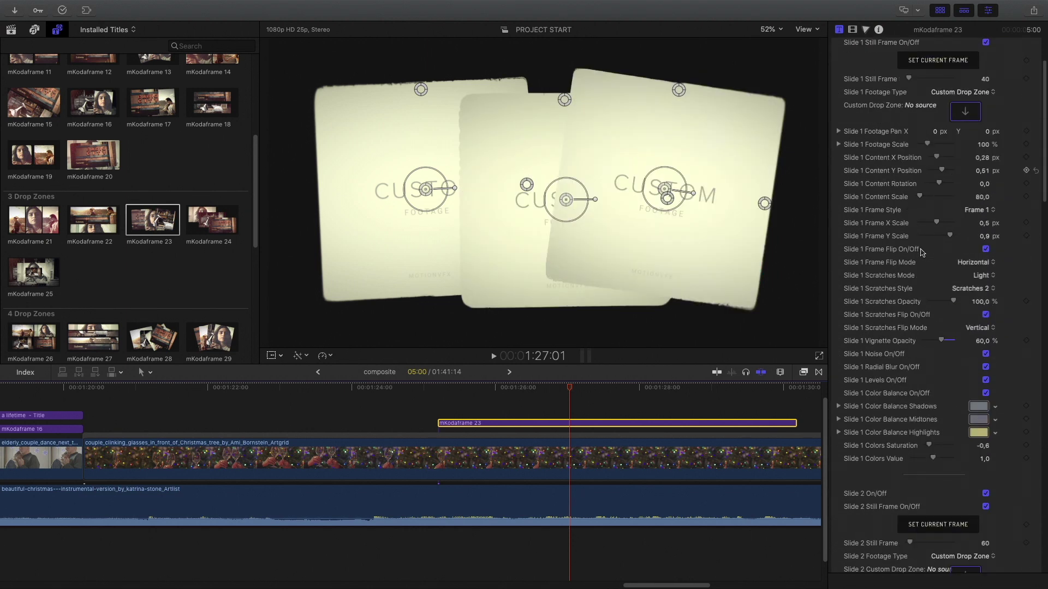
# Reduce the mKodaframe 23 background opacity to 0 %
pyautogui.scroll(-20, 921, 252)
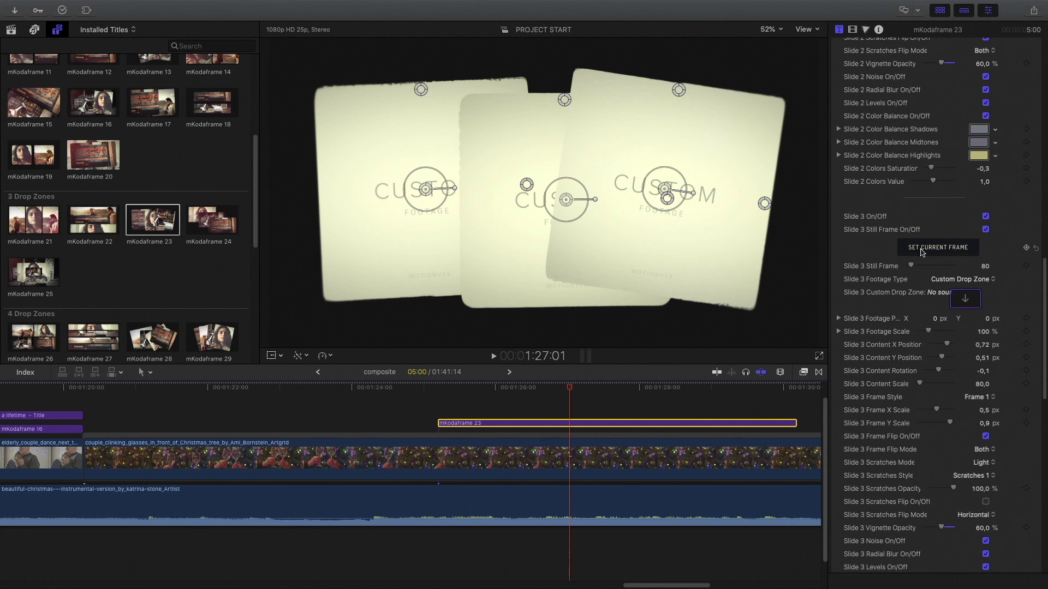
pyautogui.scroll(-5, 921, 253)
pyautogui.moveTo(917, 376); pyautogui.dragTo(890, 377)
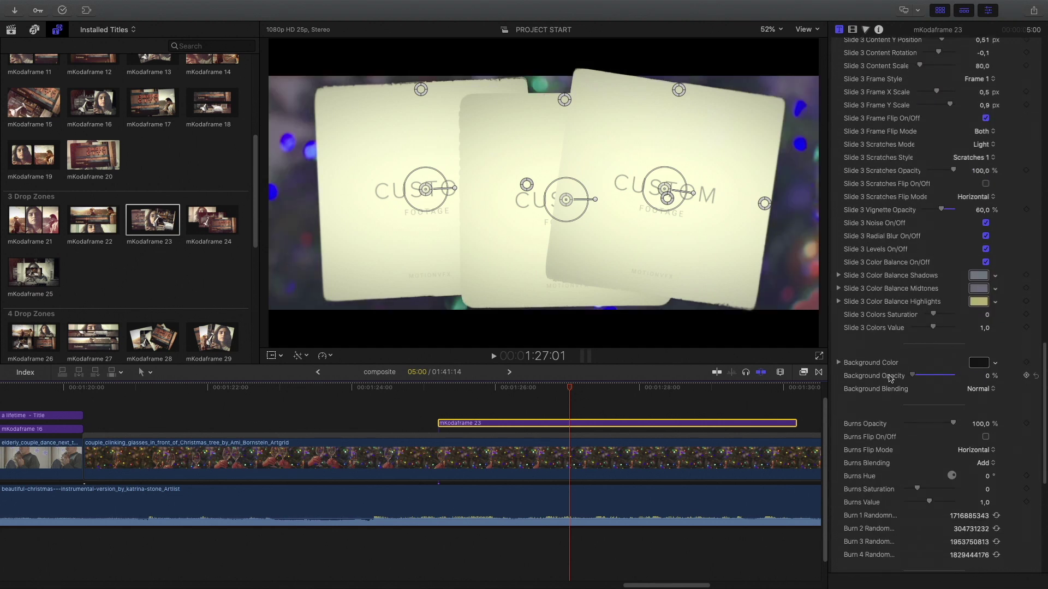
# Fill Slide 1's drop zone with the couple_lying_on_couch clip from the full-width media browser
pyautogui.scroll(20, 905, 308)
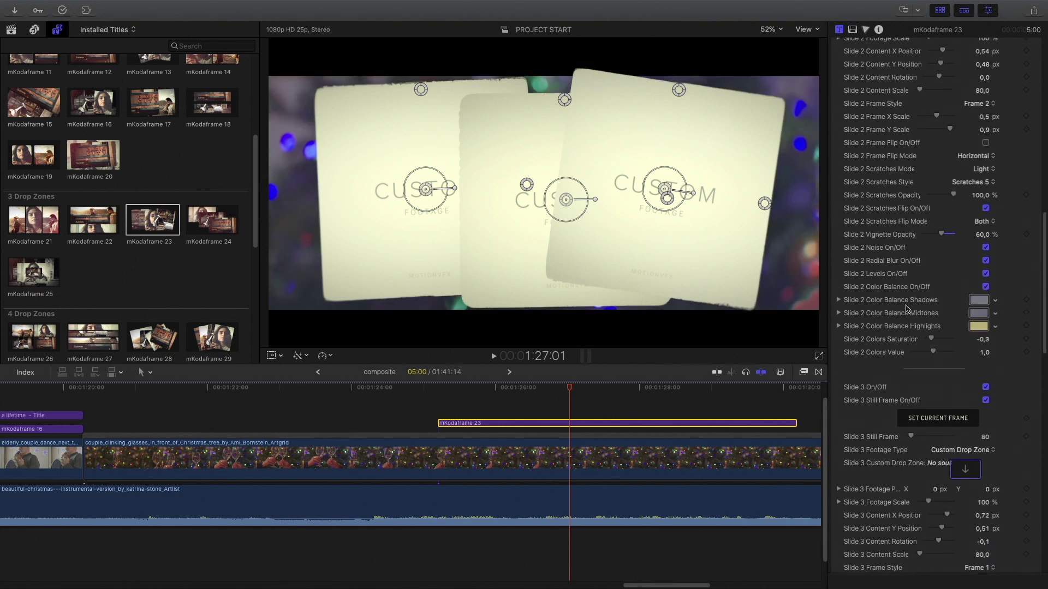
pyautogui.scroll(10, 906, 308)
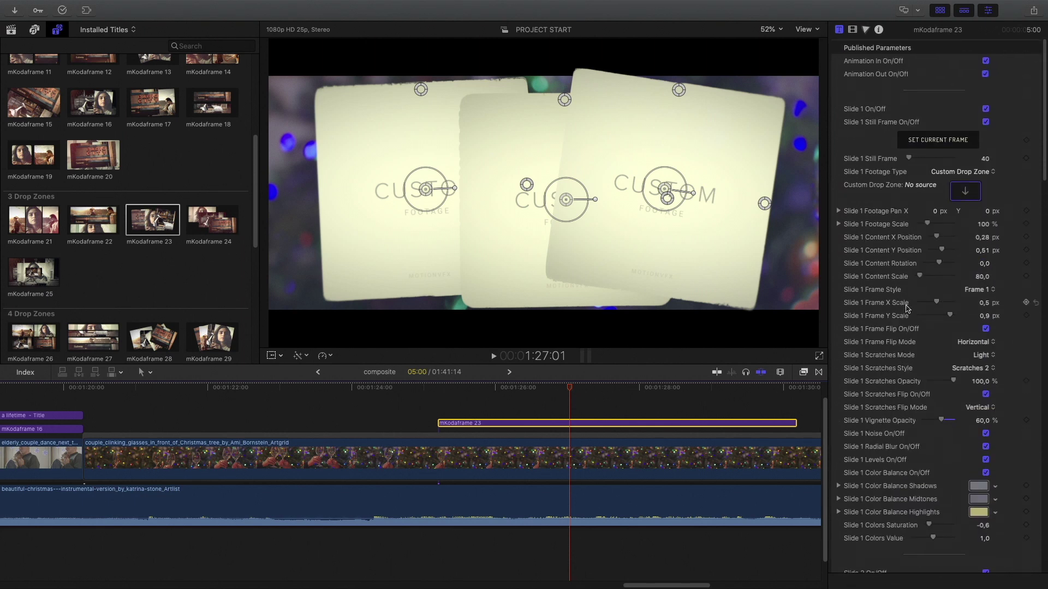
pyautogui.click(966, 192)
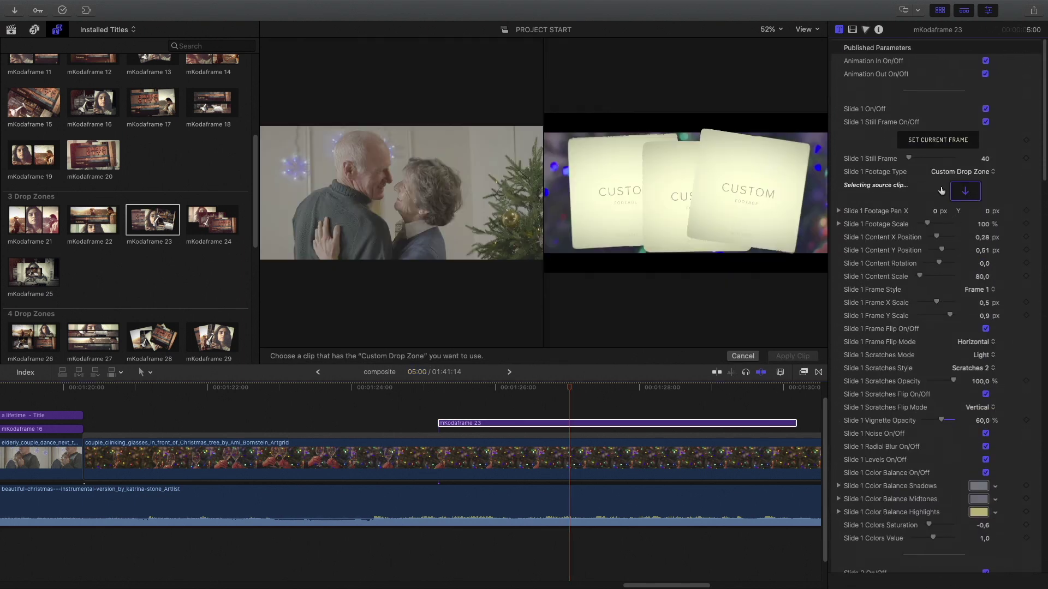
pyautogui.click(11, 30)
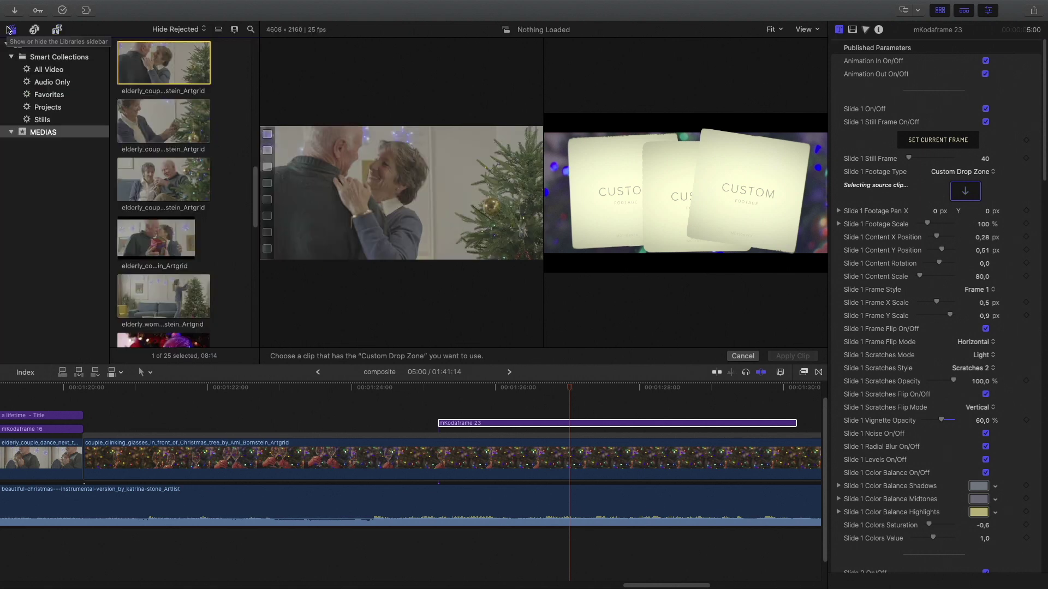
pyautogui.click(9, 30)
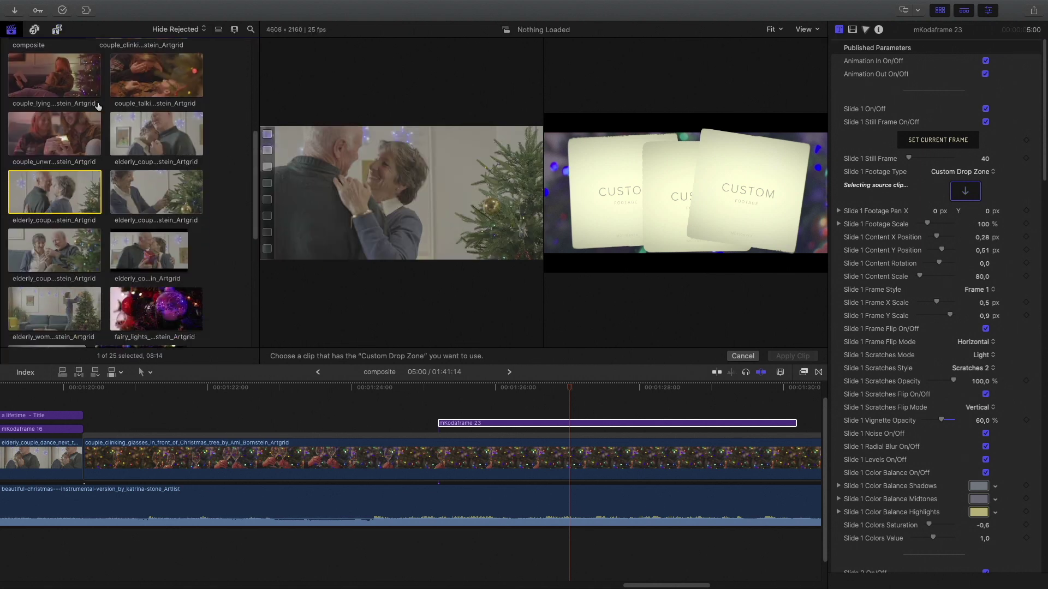
pyautogui.click(53, 84)
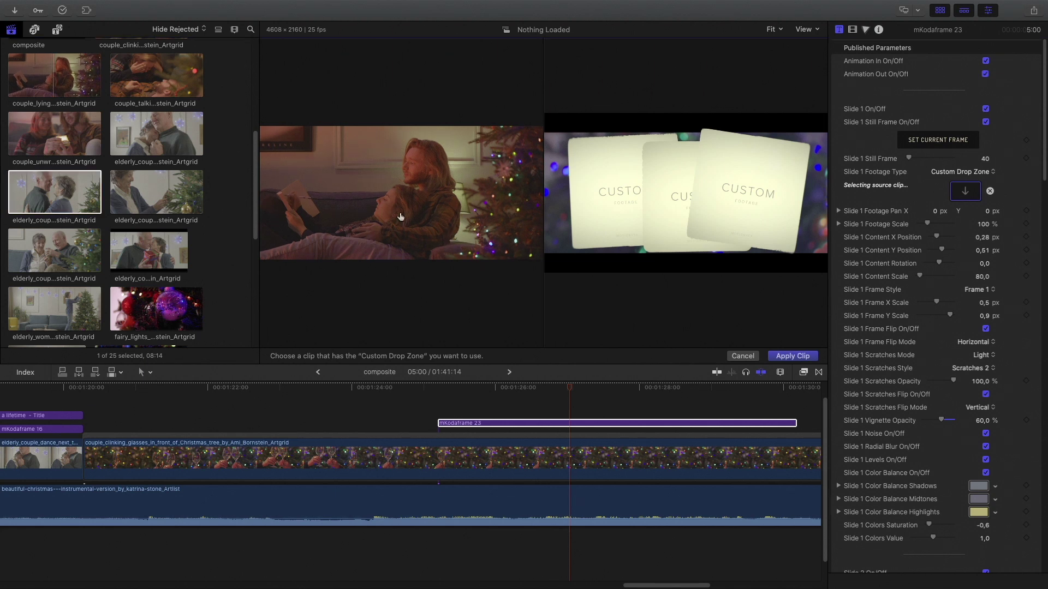
pyautogui.click(796, 357)
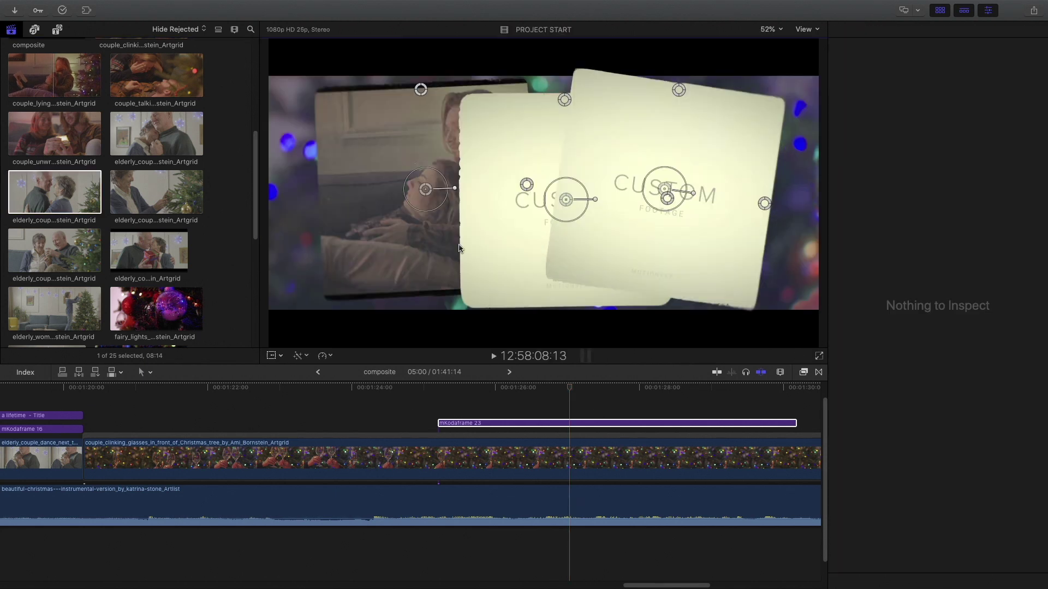
# Set Slide 1's footage scale to 110 %, pan X to -16,9 and content scale to 67,4, and move it to X 0,23, Y 0,52
pyautogui.click(510, 425)
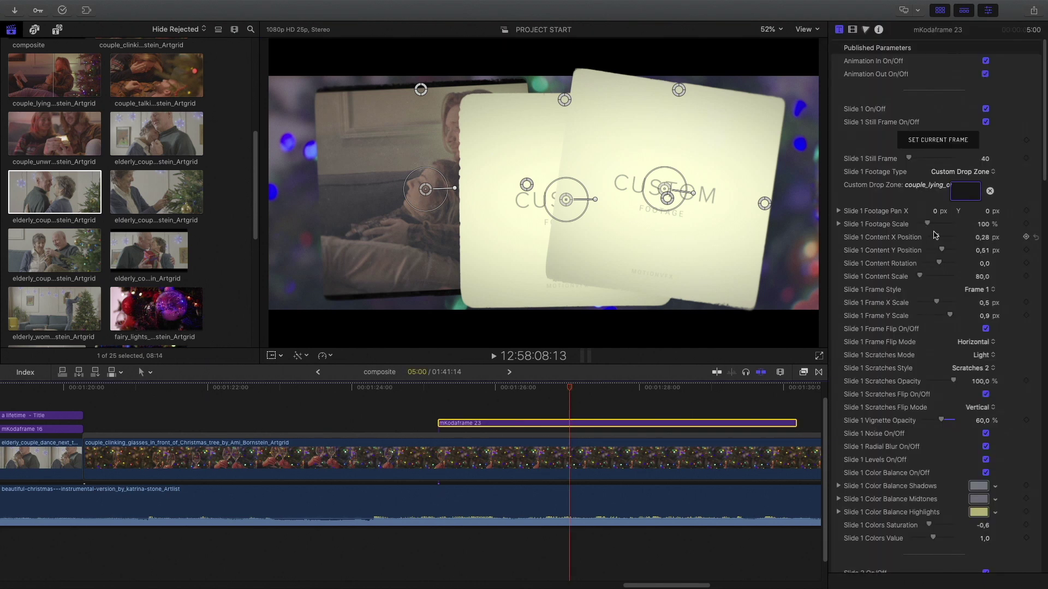
pyautogui.moveTo(928, 225); pyautogui.dragTo(930, 226)
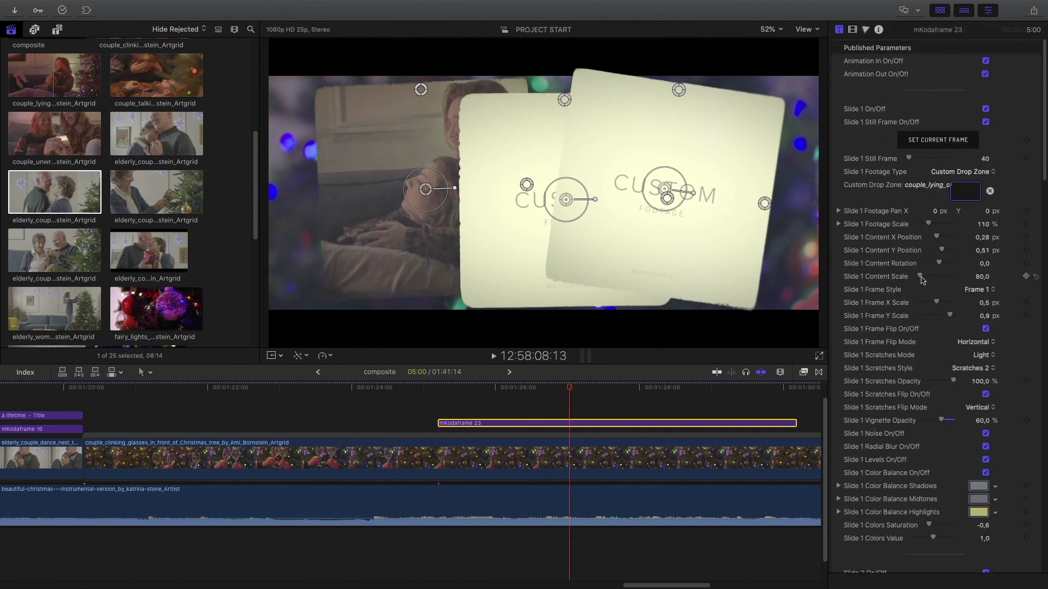
pyautogui.moveTo(425, 189); pyautogui.dragTo(398, 186)
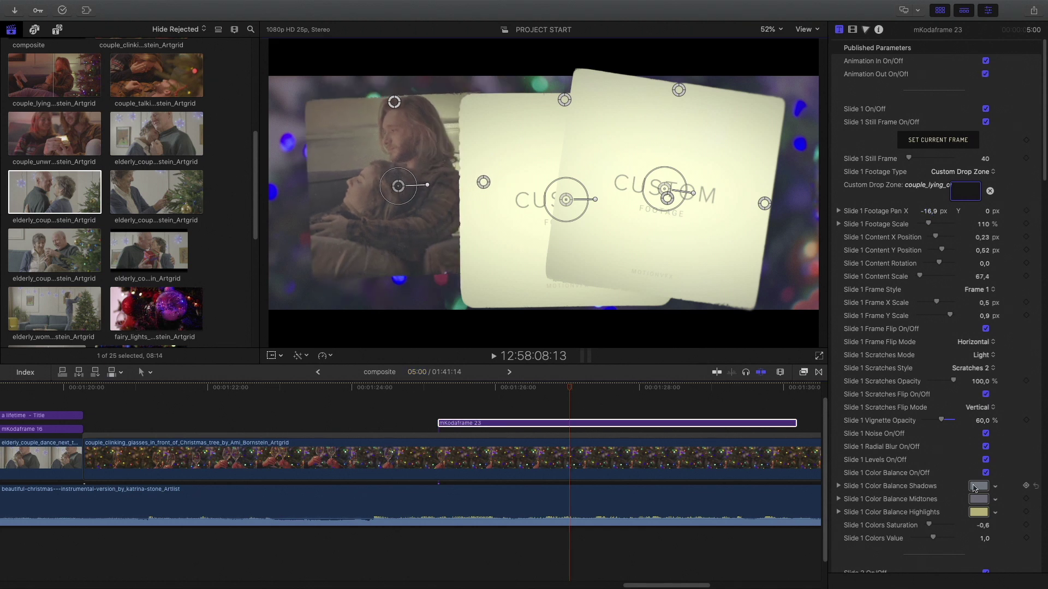
# Change Slide 1's color balance highlights to a warm tan and its shadows to a muted blue-grey
pyautogui.click(979, 486)
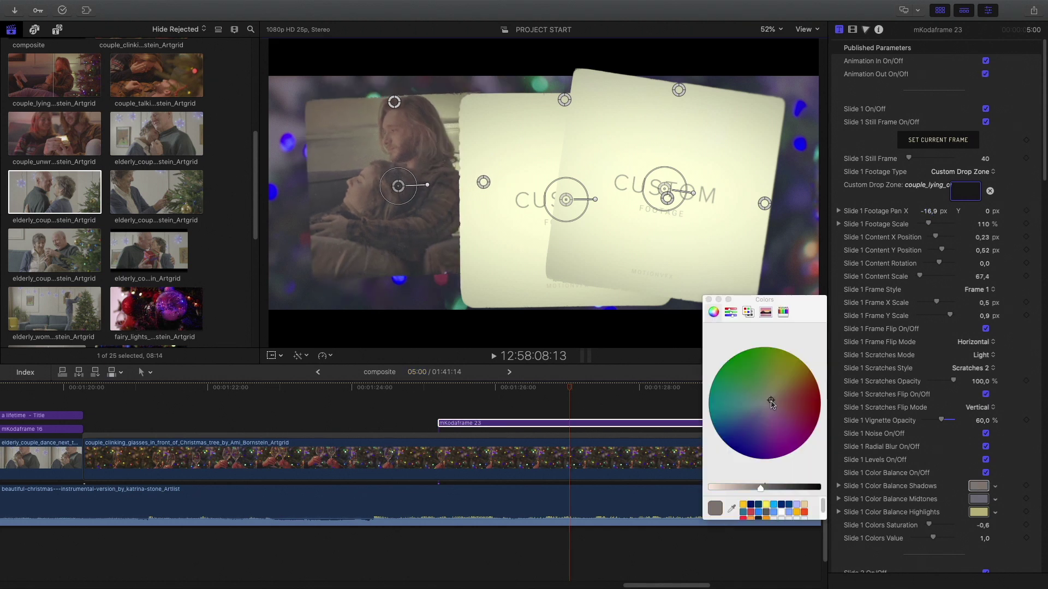
pyautogui.click(709, 302)
pyautogui.click(978, 512)
pyautogui.click(978, 486)
pyautogui.click(708, 300)
pyautogui.click(974, 513)
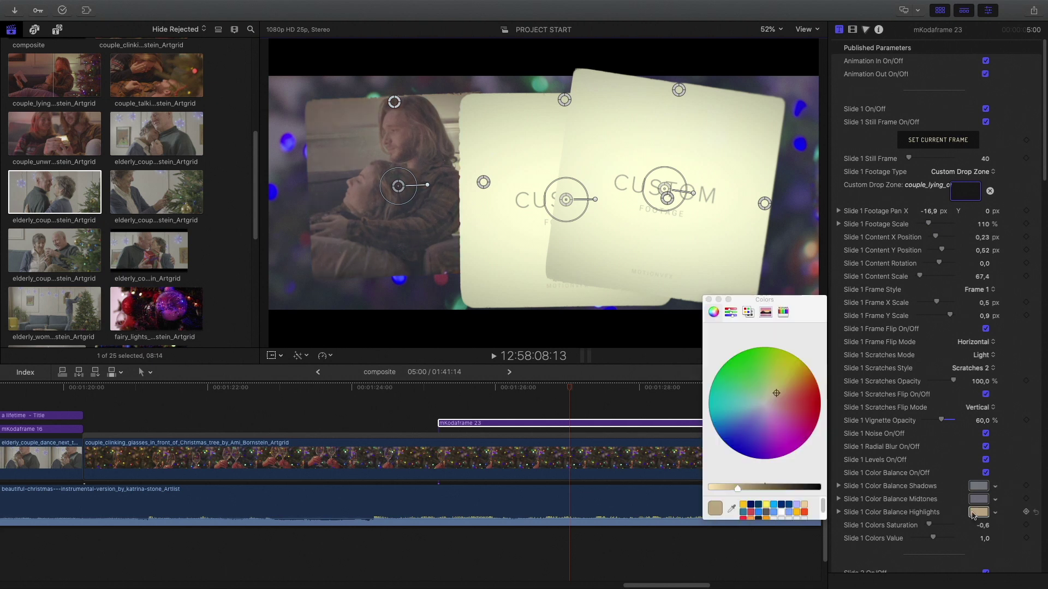
pyautogui.click(709, 301)
# Fill Slide 2's drop zone with the clip of the woman holding a dog
pyautogui.scroll(-10, 964, 360)
pyautogui.click(965, 361)
pyautogui.scroll(-5, 78, 142)
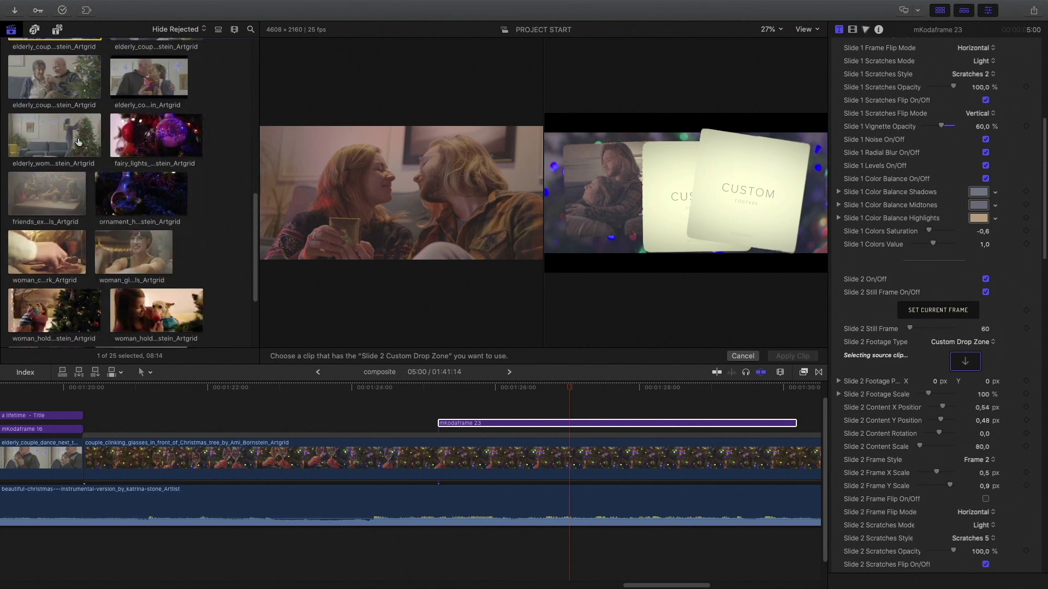
pyautogui.scroll(-3, 78, 142)
pyautogui.click(157, 188)
pyautogui.click(792, 356)
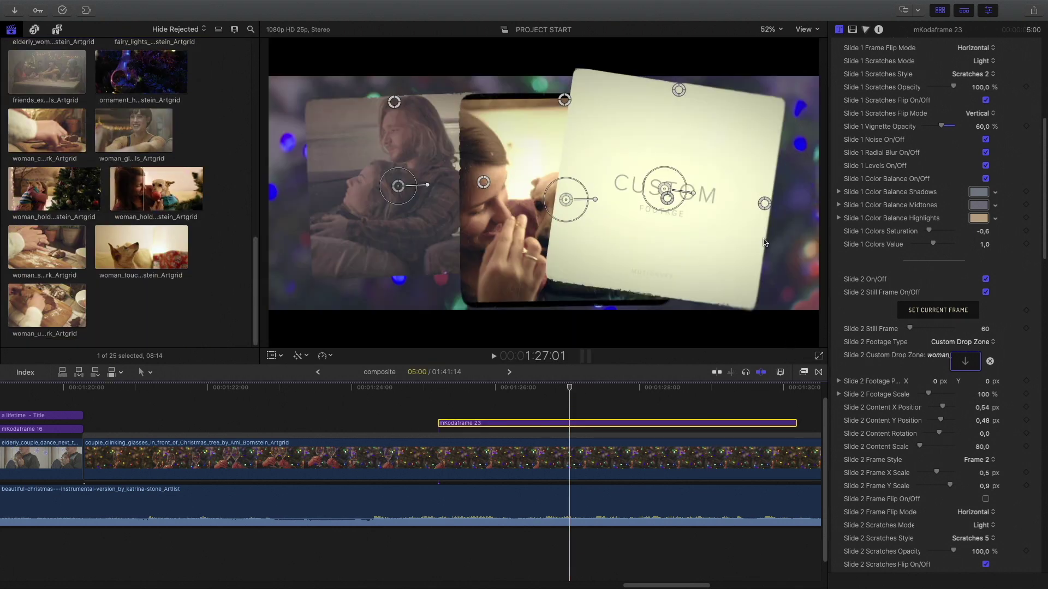
# Turn off Slide 3 and set Slide 2's footage scale to 125 %, still frame to 100 and footage pan X to 13,8
pyautogui.scroll(-10, 901, 382)
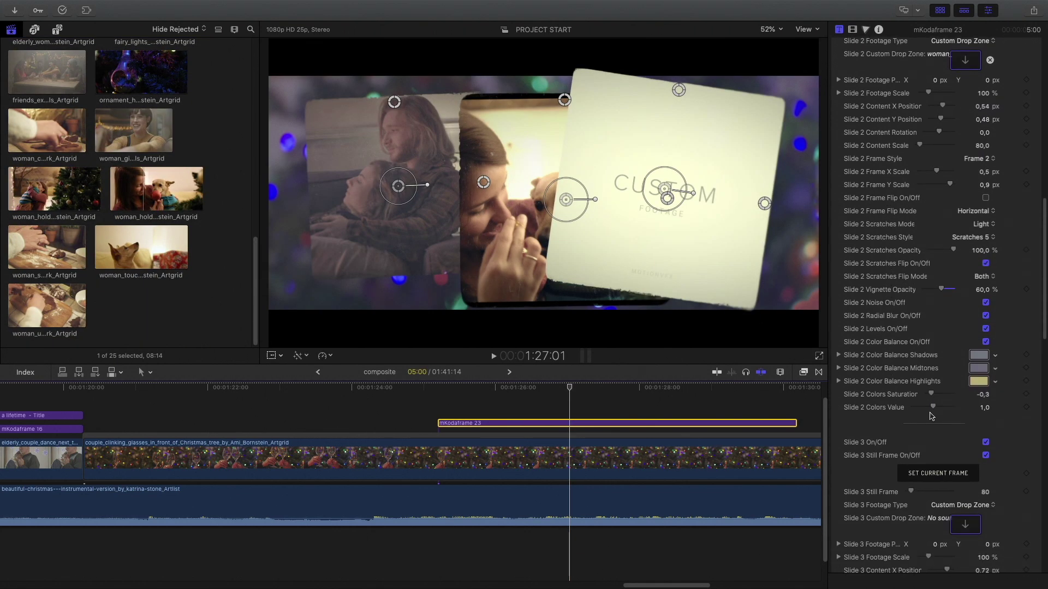
pyautogui.click(986, 443)
pyautogui.scroll(3, 927, 339)
pyautogui.moveTo(928, 186); pyautogui.dragTo(929, 186)
pyautogui.moveTo(910, 120)
pyautogui.mouseDown()
pyautogui.moveTo(924, 120)
pyautogui.moveTo(911, 120)
pyautogui.mouseUp()
pyautogui.moveTo(935, 172); pyautogui.dragTo(955, 214)
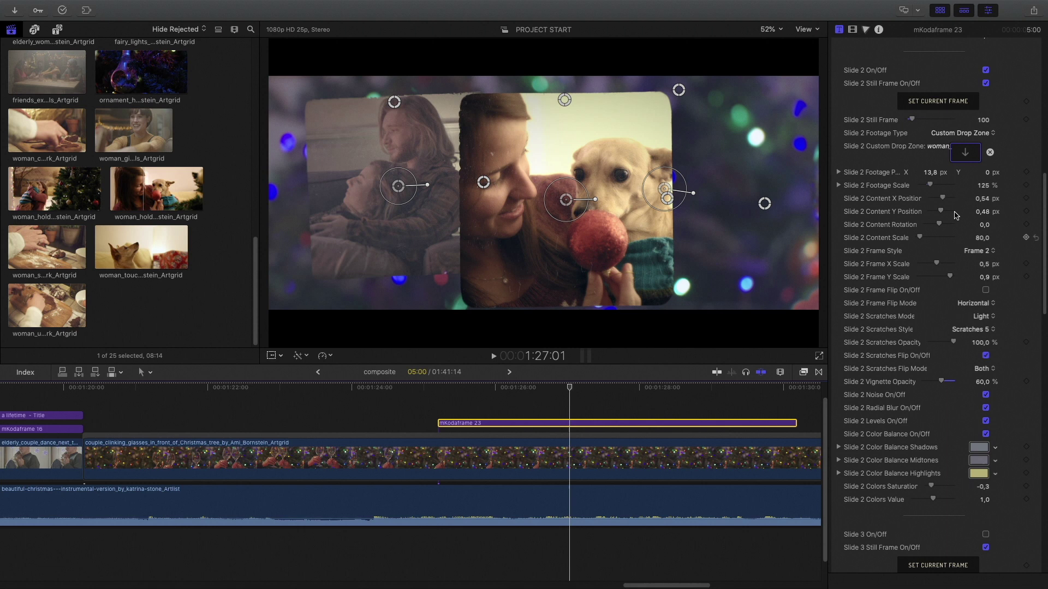
# Set Slide 2's content scale to 66,1 at X 0,5, Y 0,53, with tan highlights, saturation -0,5 and value 0,96
pyautogui.click(978, 473)
pyautogui.moveTo(929, 487); pyautogui.dragTo(931, 500)
pyautogui.click(715, 508)
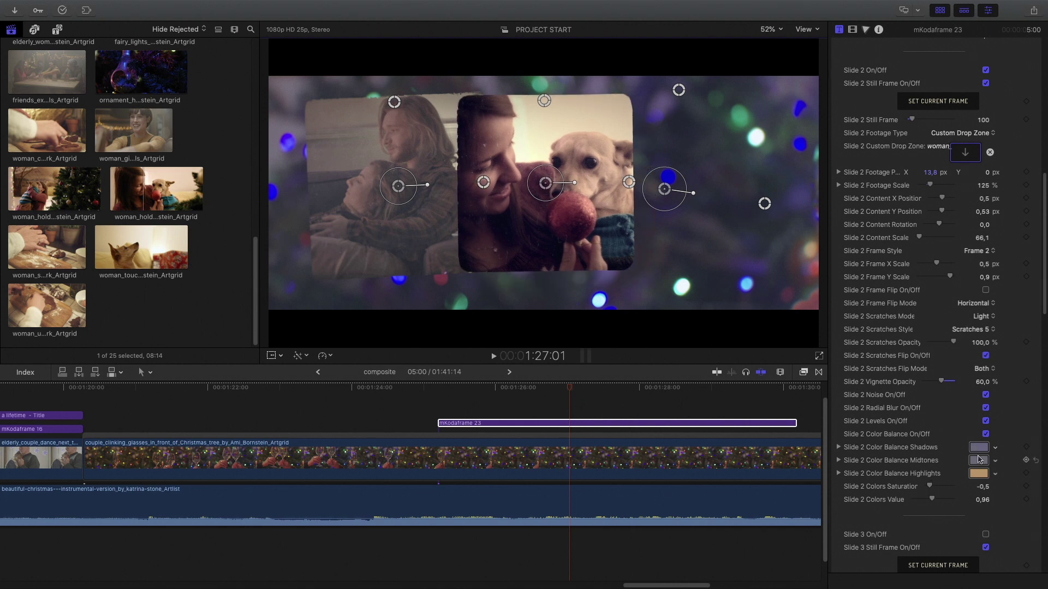
# Change Slide 2's color balance midtones to a lighter grey and its shadows to a muted blue-grey
pyautogui.click(979, 459)
pyautogui.click(976, 448)
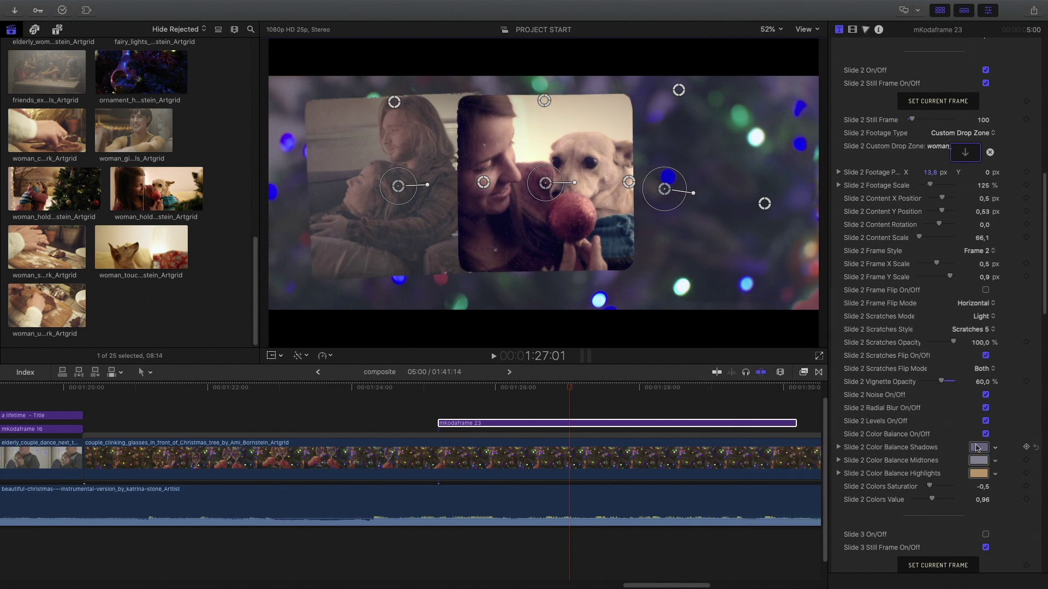
pyautogui.click(977, 447)
pyautogui.click(977, 448)
# Turn Slide 3 back on and fill its drop zone with the clip of the elderly couple embracing
pyautogui.scroll(-10, 928, 328)
pyautogui.click(965, 249)
pyautogui.click(793, 355)
# Set Slide 3's footage scale to 111 % and content scale to 69,0, and move it to X 0,8, Y 0,5
pyautogui.moveTo(928, 346); pyautogui.dragTo(935, 346)
pyautogui.moveTo(920, 399); pyautogui.dragTo(922, 402)
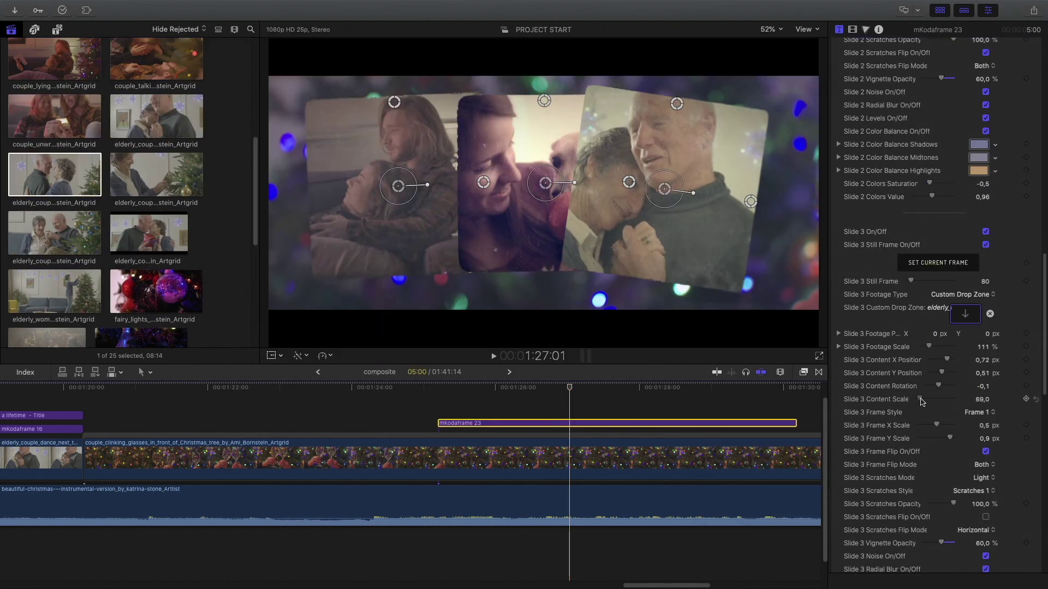
pyautogui.moveTo(664, 188); pyautogui.dragTo(707, 192)
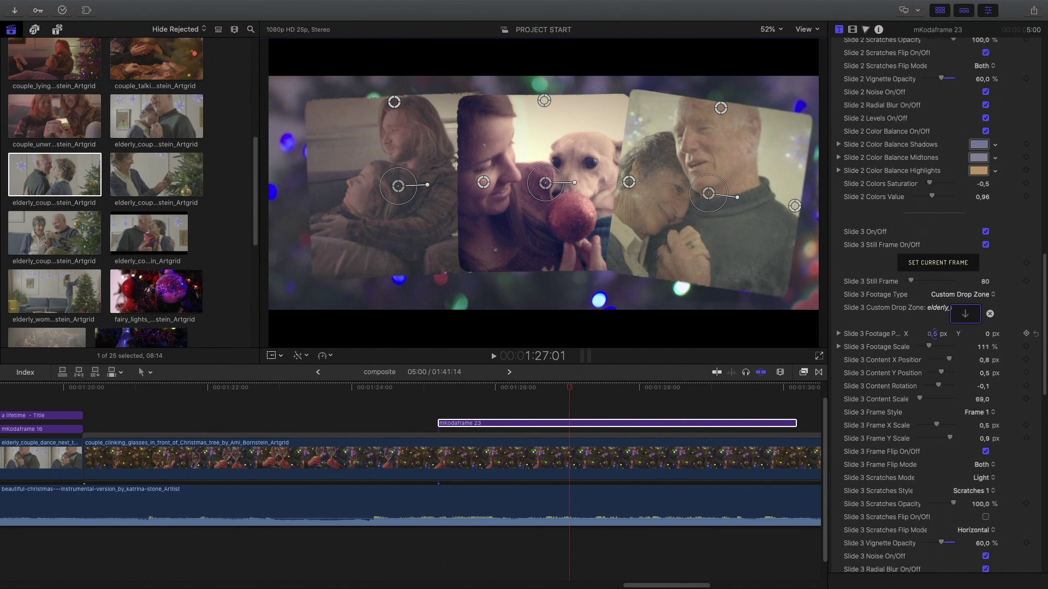
# Give Slide 3's color balance warm tan highlights and blue-grey shadows, and shift the three slides slightly leftward in the frame
pyautogui.scroll(-10, 927, 355)
pyautogui.click(978, 377)
pyautogui.click(926, 391)
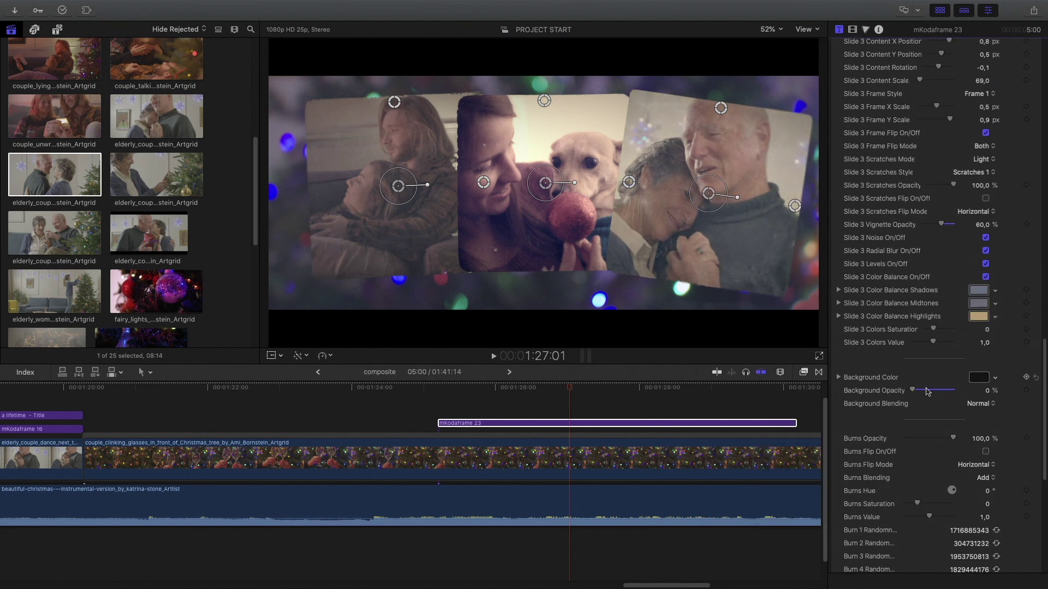
pyautogui.scroll(-1, 926, 391)
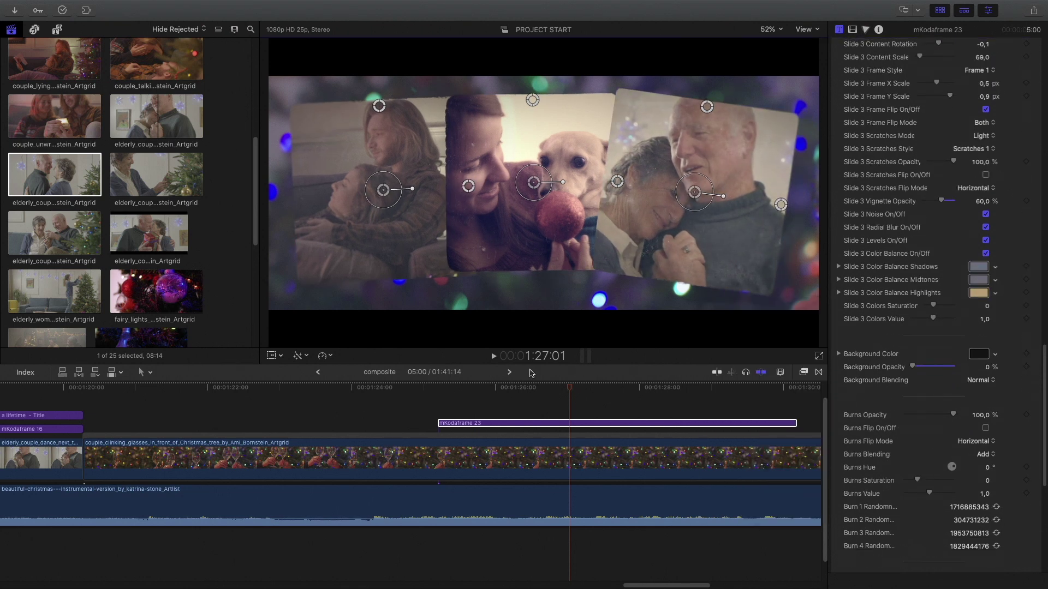
pyautogui.click(725, 388)
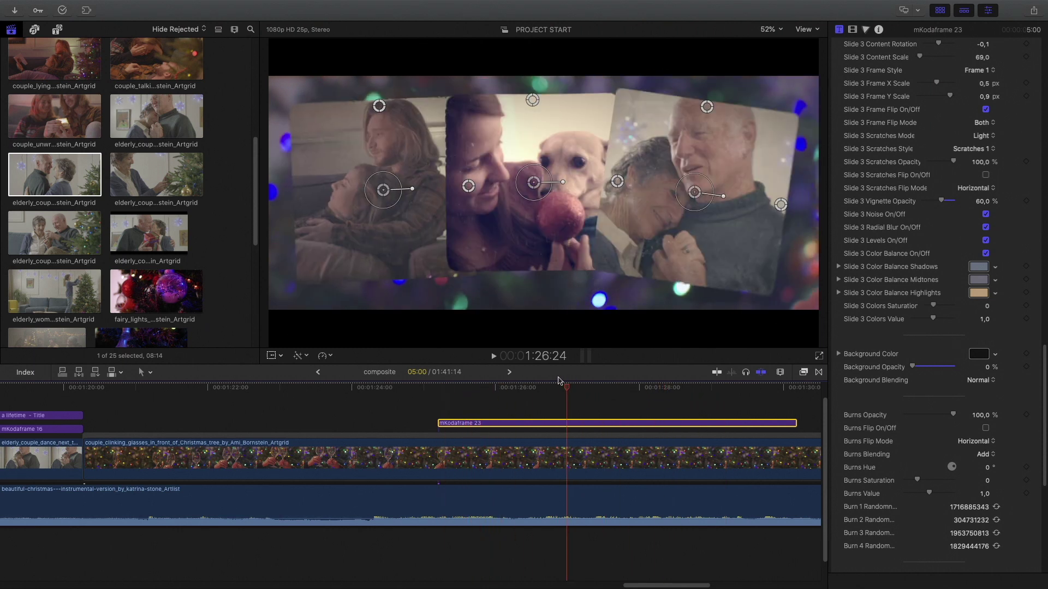
# Add a mKodaframe typography Title on the timeline directly after the three-slide frame
pyautogui.click(56, 28)
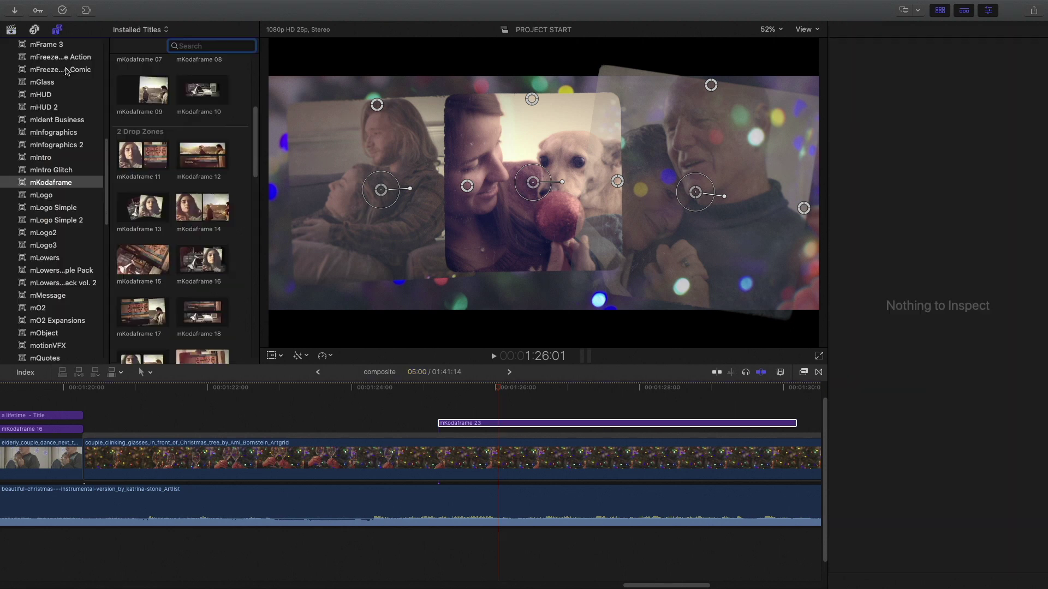
pyautogui.click(57, 30)
pyautogui.scroll(-15, 131, 218)
pyautogui.click(212, 330)
pyautogui.press('q')
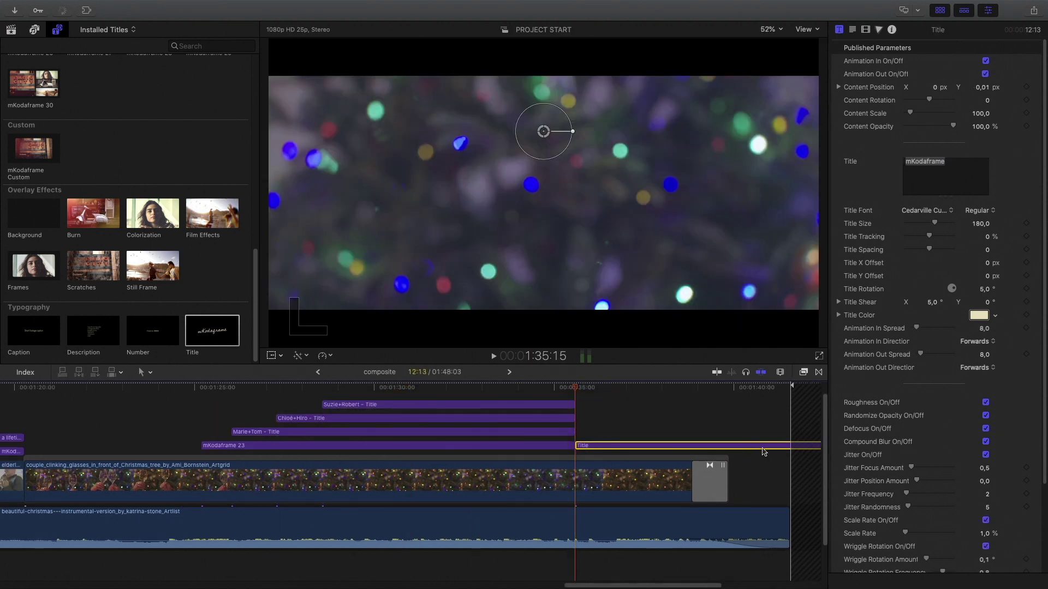
# Set the closing title's text to "Merry Christmas" and trim it to end with the background clip
pyautogui.tripleClick(952, 163)
pyautogui.write('Merry Christmas')
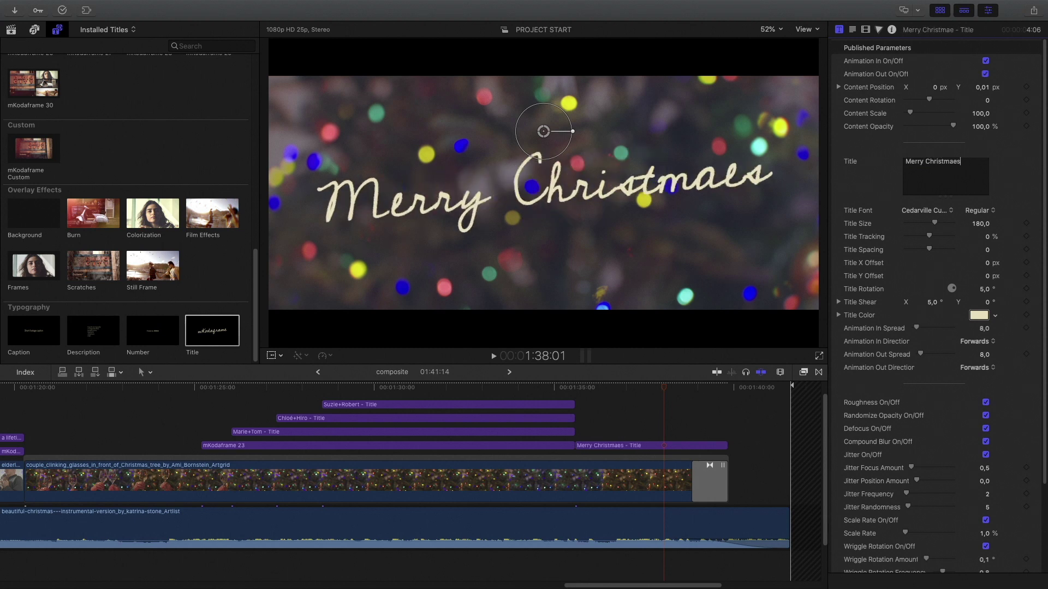
pyautogui.click(917, 210)
pyautogui.click(915, 216)
# Place a mKodaframe Burn overlay beneath the last section's titles and extend it to the end of the "Merry Christmas" title
pyautogui.click(440, 385)
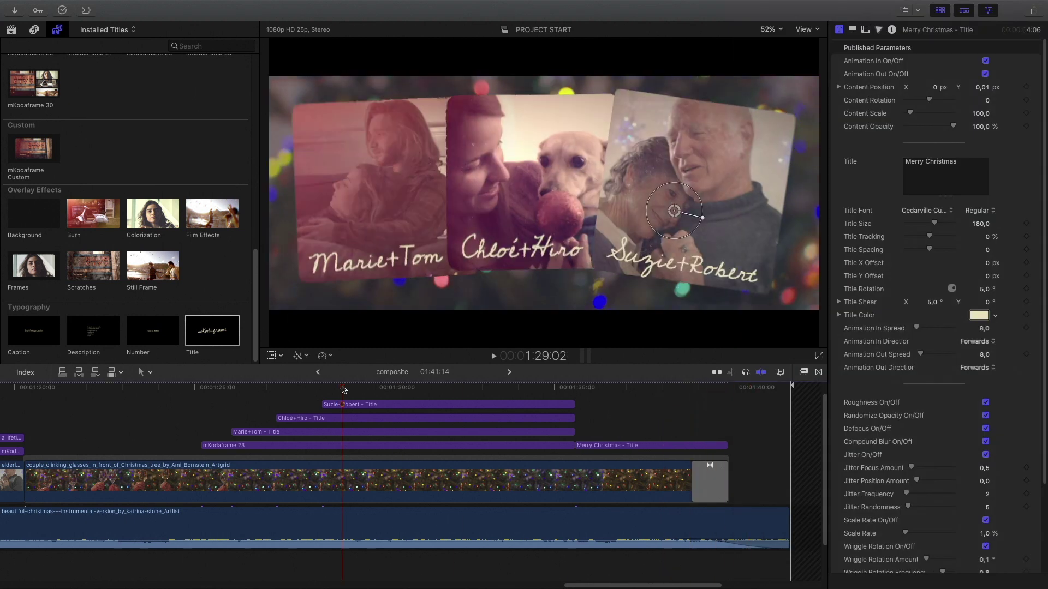
pyautogui.moveTo(439, 385); pyautogui.dragTo(418, 385)
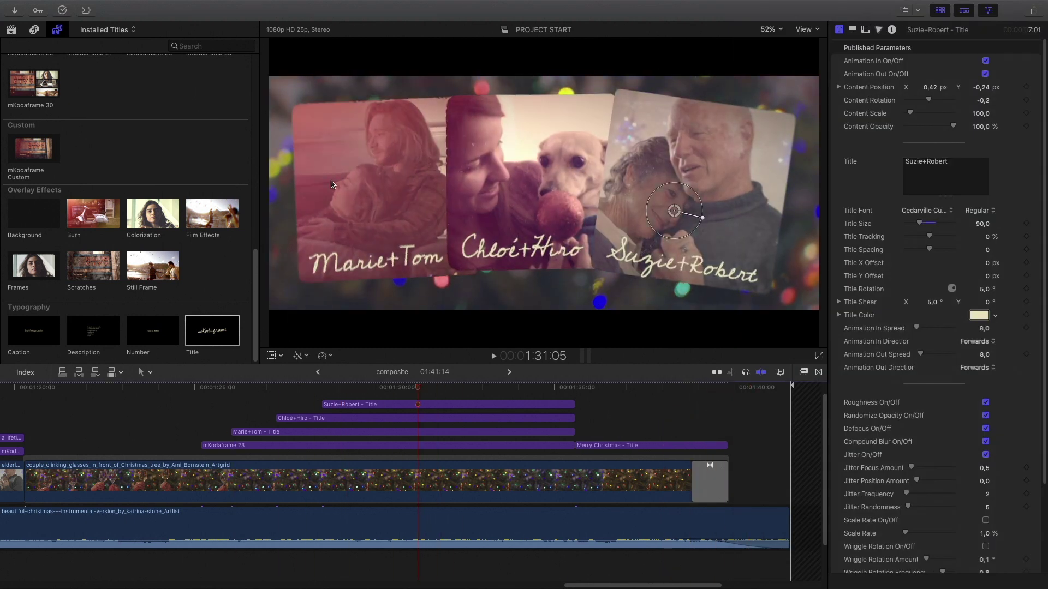
pyautogui.moveTo(87, 228)
pyautogui.mouseDown()
pyautogui.moveTo(95, 221)
pyautogui.moveTo(212, 407)
pyautogui.moveTo(210, 436)
pyautogui.moveTo(174, 454)
pyautogui.moveTo(121, 447)
pyautogui.moveTo(137, 445)
pyautogui.mouseUp()
pyautogui.moveTo(587, 446); pyautogui.dragTo(725, 446)
# Lower the last burn's opacity to 41,72 % and extend its start back to the beginning of the glasses-clinking clip
pyautogui.click(644, 388)
pyautogui.moveTo(660, 392); pyautogui.dragTo(692, 393)
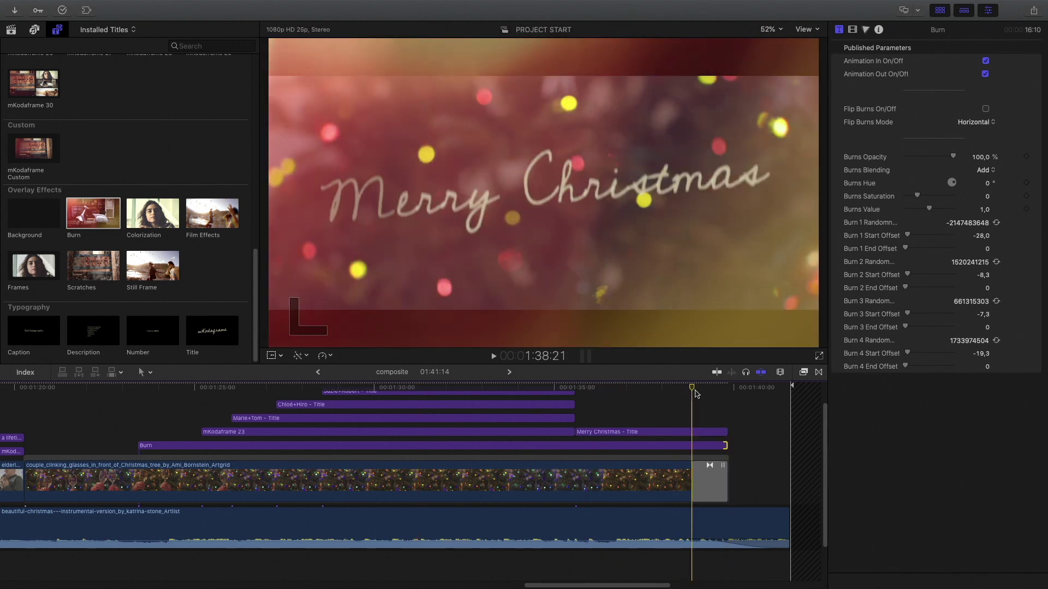
pyautogui.click(648, 445)
pyautogui.moveTo(935, 160); pyautogui.dragTo(924, 162)
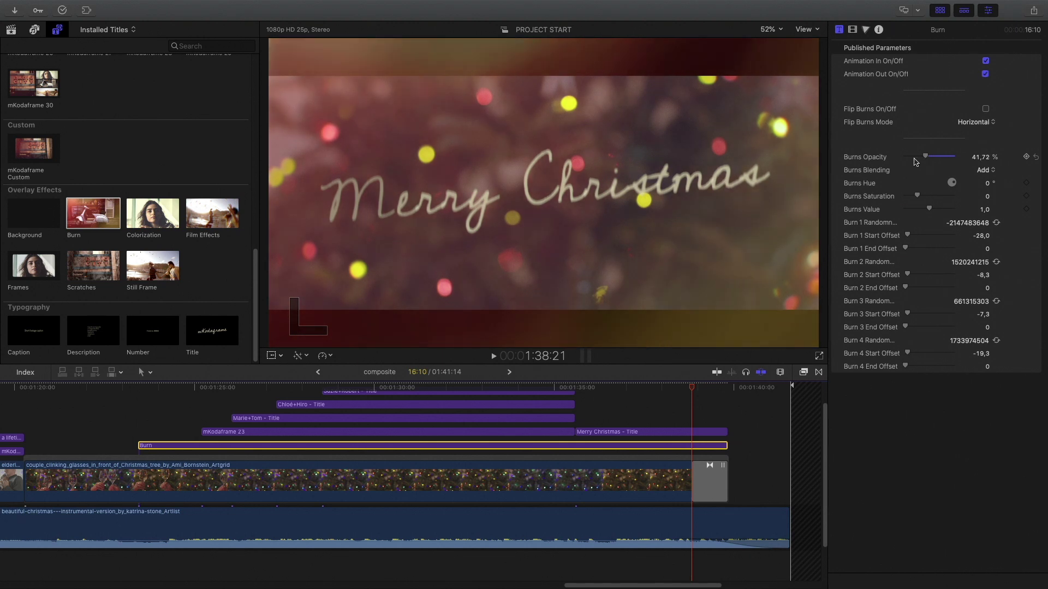
pyautogui.moveTo(140, 445); pyautogui.dragTo(29, 451)
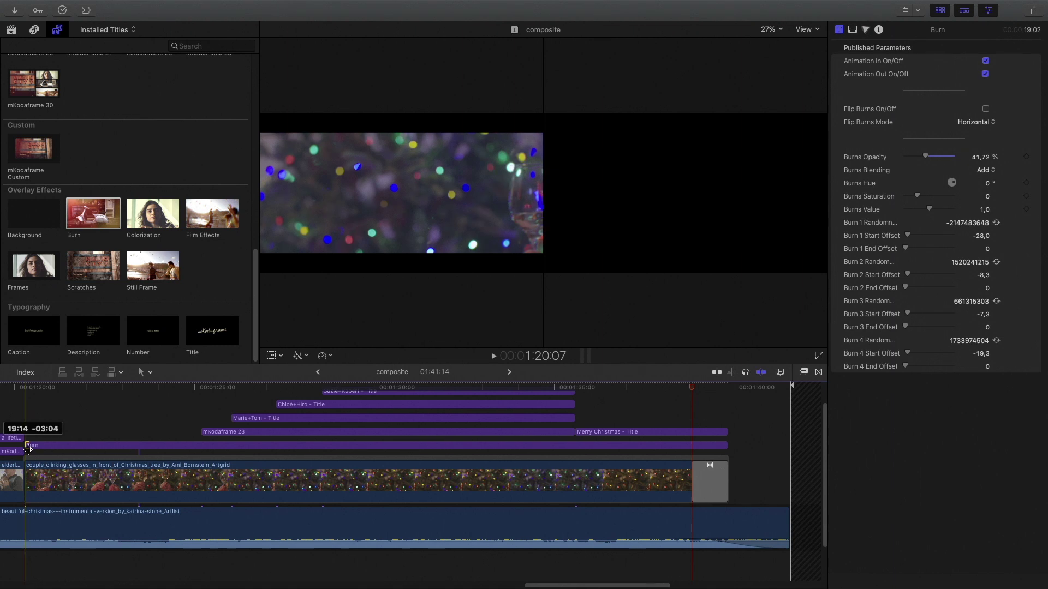
# Combine everything on the timeline into a compound clip named "Final"
pyautogui.hotkey('shift', 'z')
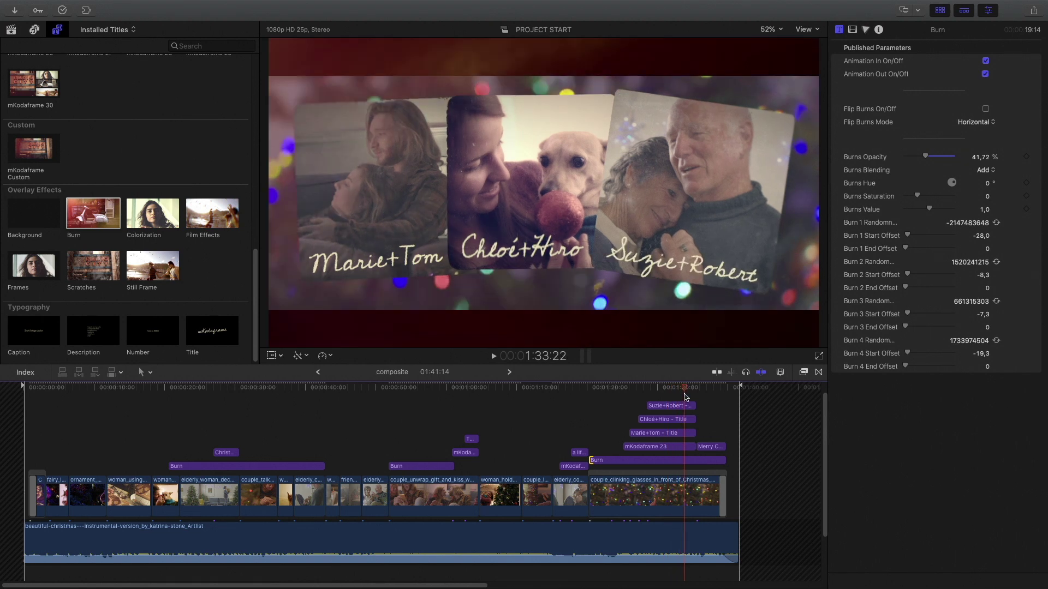
pyautogui.moveTo(685, 396); pyautogui.dragTo(689, 396)
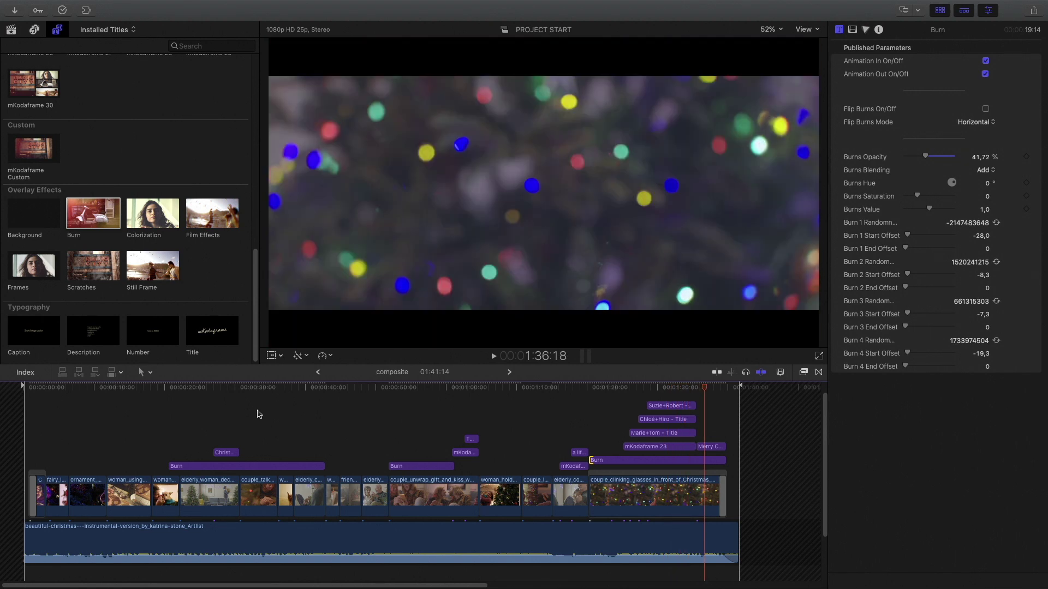
pyautogui.press('super+a')
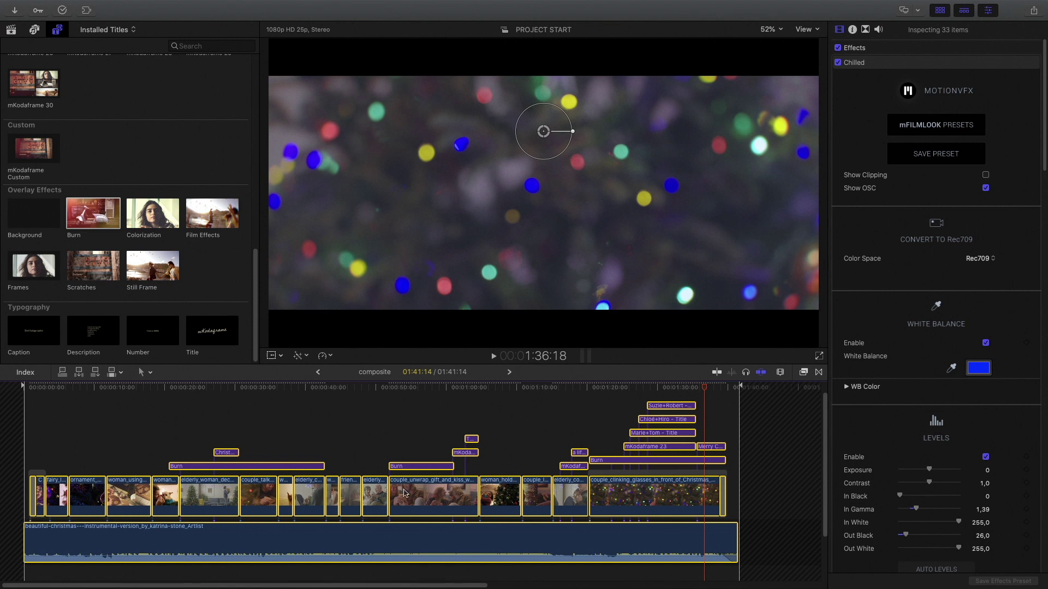
pyautogui.rightClick(419, 493)
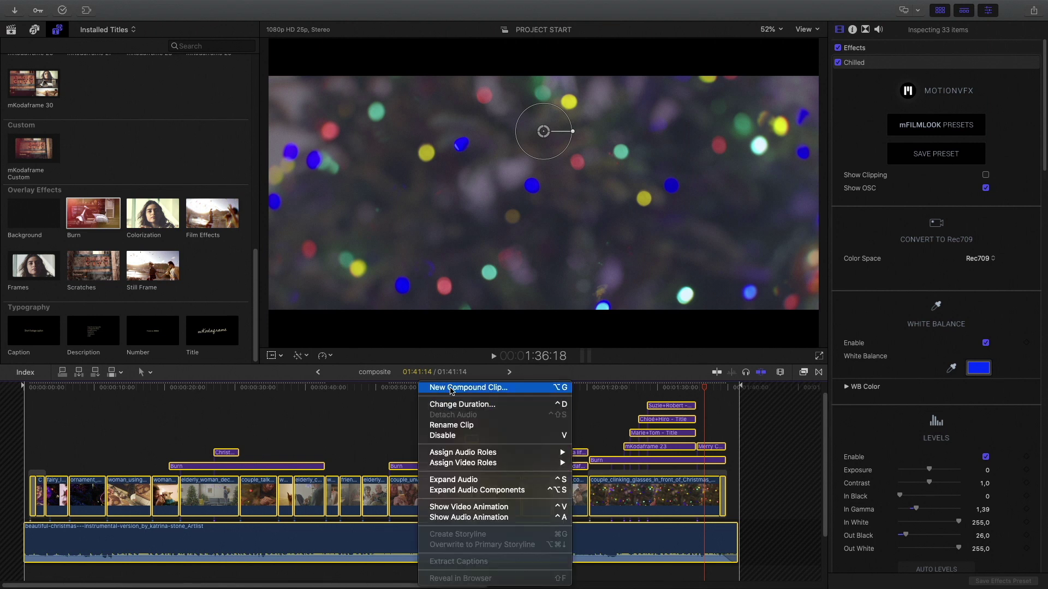
pyautogui.click(451, 388)
pyautogui.write('Final')
pyautogui.press('Return')
# Apply the mFilmLook effect to the Final compound clip, enable its horizontal 2.35:1 Cinemascope letterbox and check the framing along the video
pyautogui.press('super+5')
pyautogui.moveTo(731, 418); pyautogui.dragTo(446, 480)
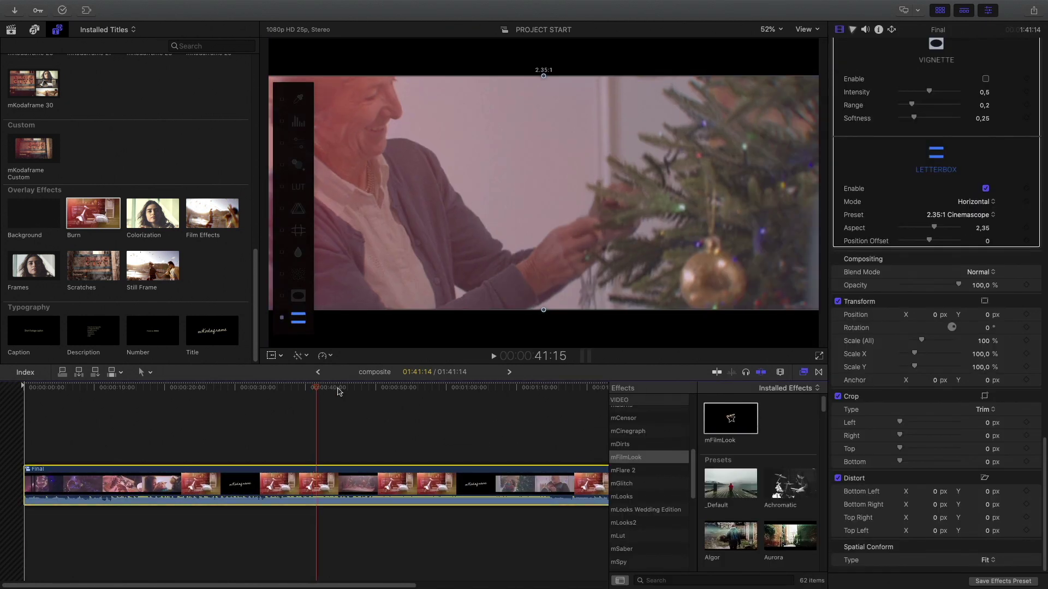
pyautogui.click(451, 388)
pyautogui.scroll(10, 906, 56)
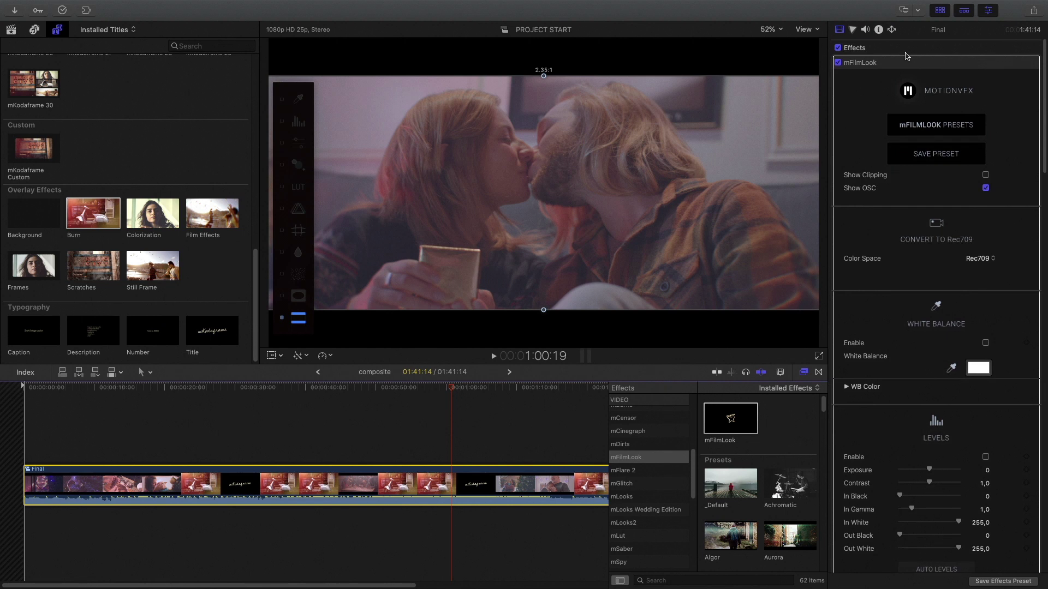
pyautogui.click(447, 388)
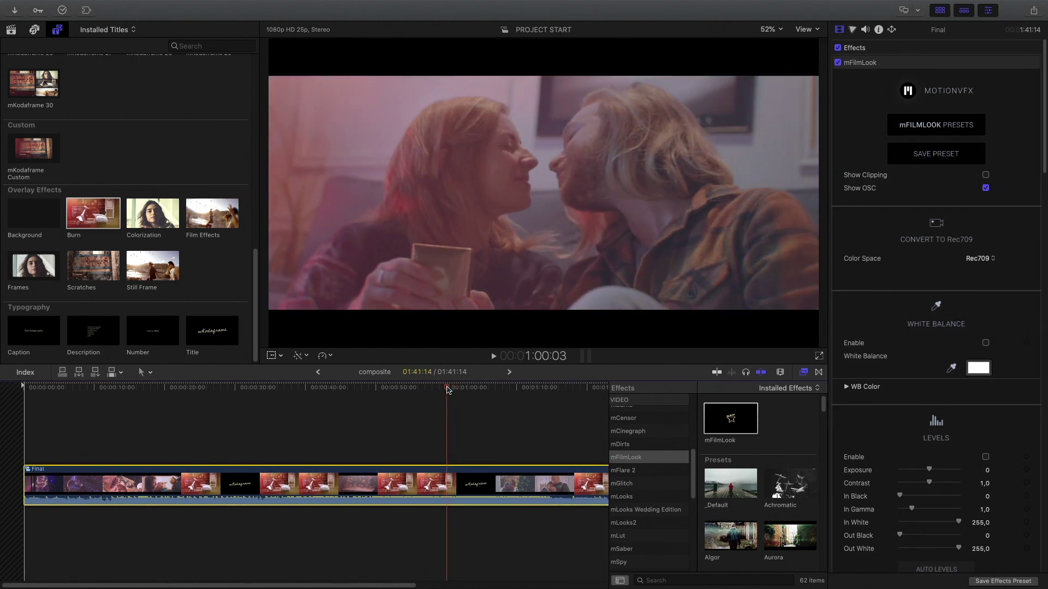
pyautogui.moveTo(448, 388); pyautogui.dragTo(579, 399)
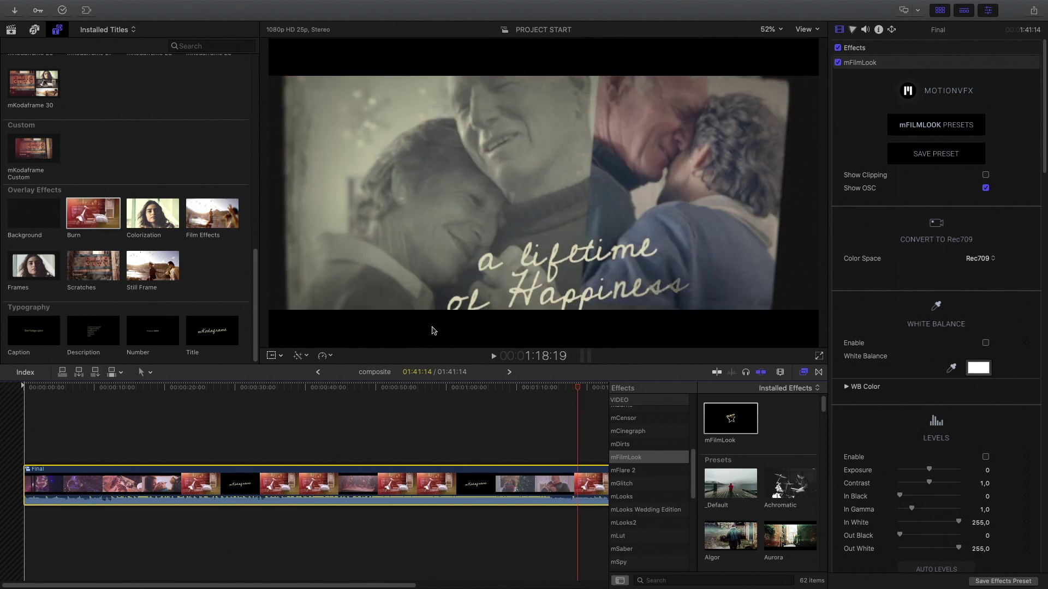
# Inside the Final compound clip, shrink the slides of the "a lifetime of Happiness" frame and scale its title to 81,4 to fit the letterbox
pyautogui.doubleClick(485, 478)
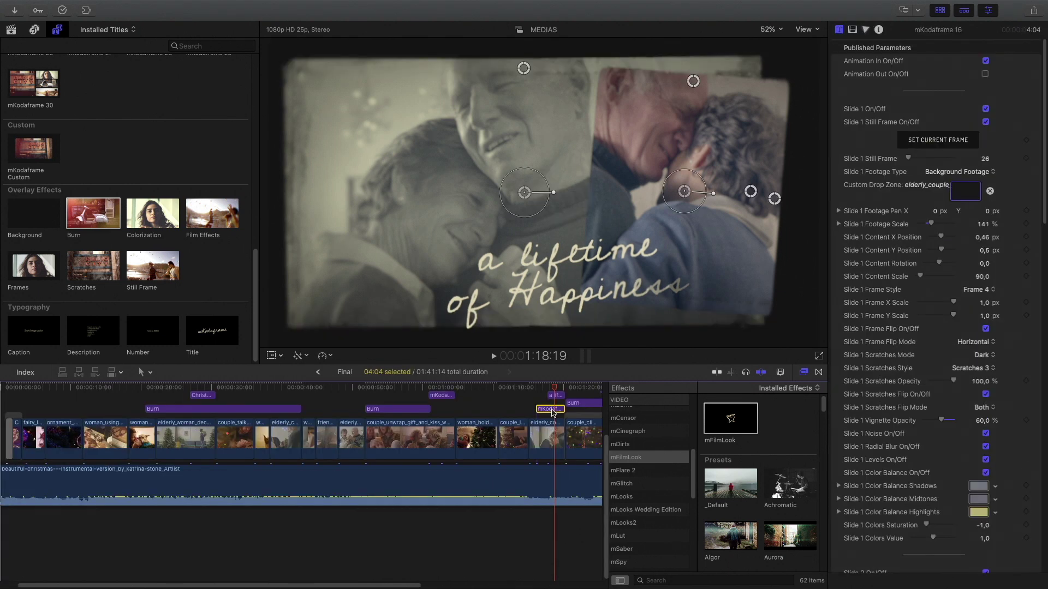
pyautogui.moveTo(704, 214); pyautogui.dragTo(697, 206)
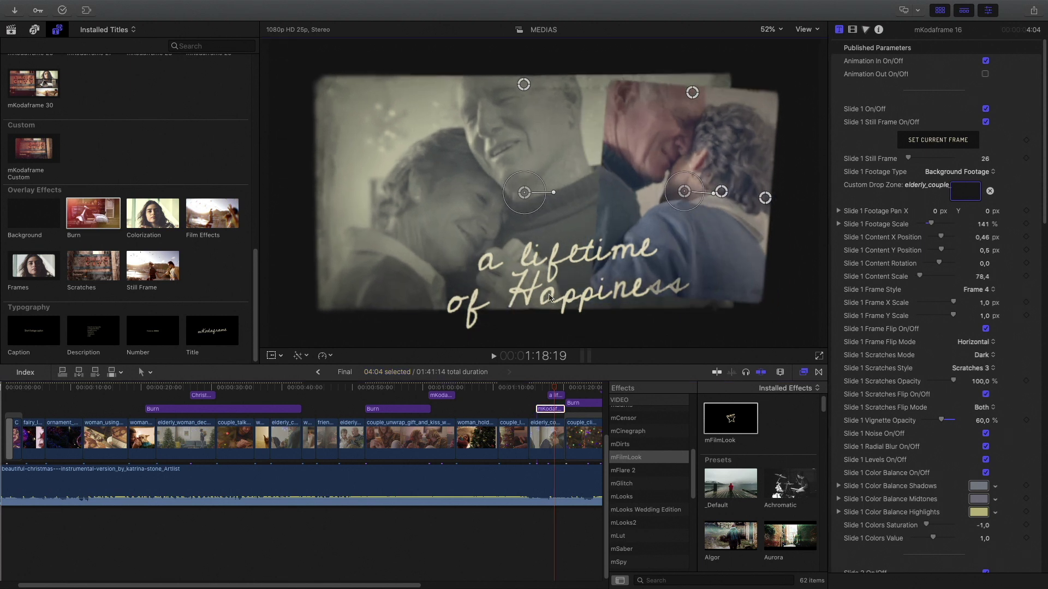
pyautogui.click(656, 216)
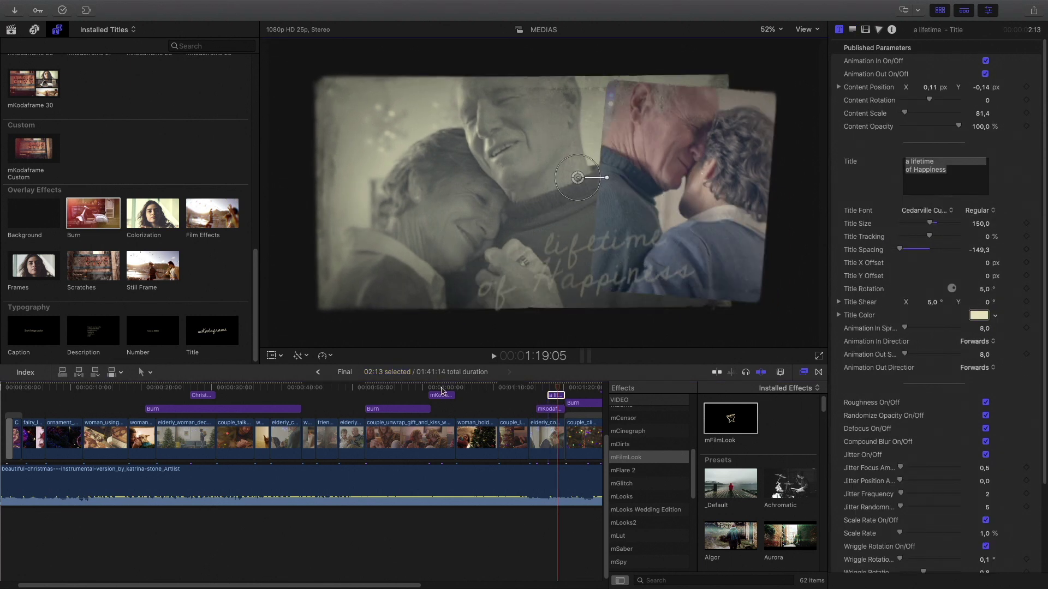
pyautogui.press('super+bracketleft')
pyautogui.press('super+bracketright')
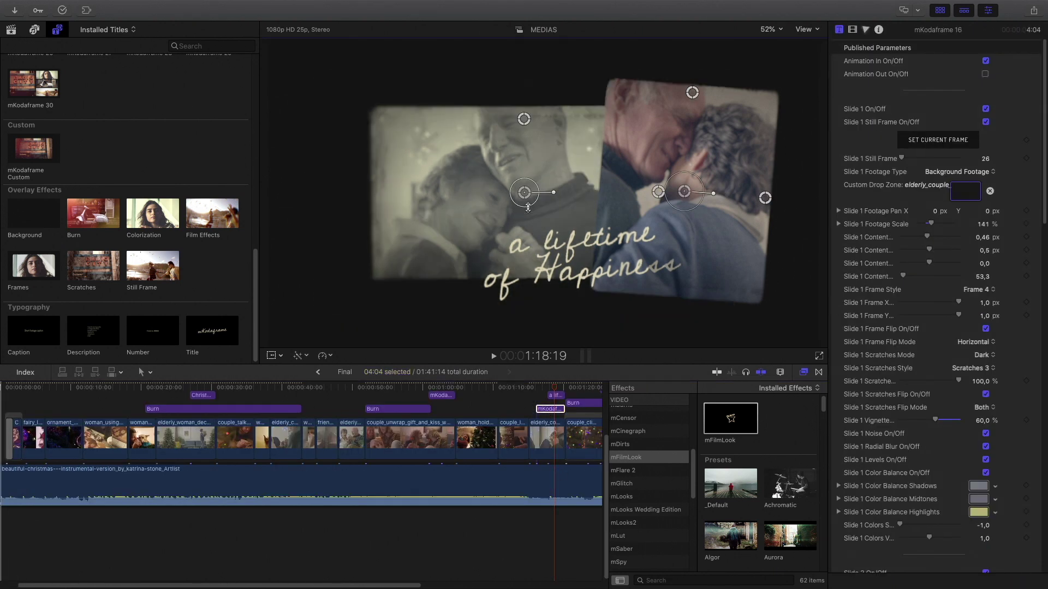
pyautogui.press('super+bracketleft')
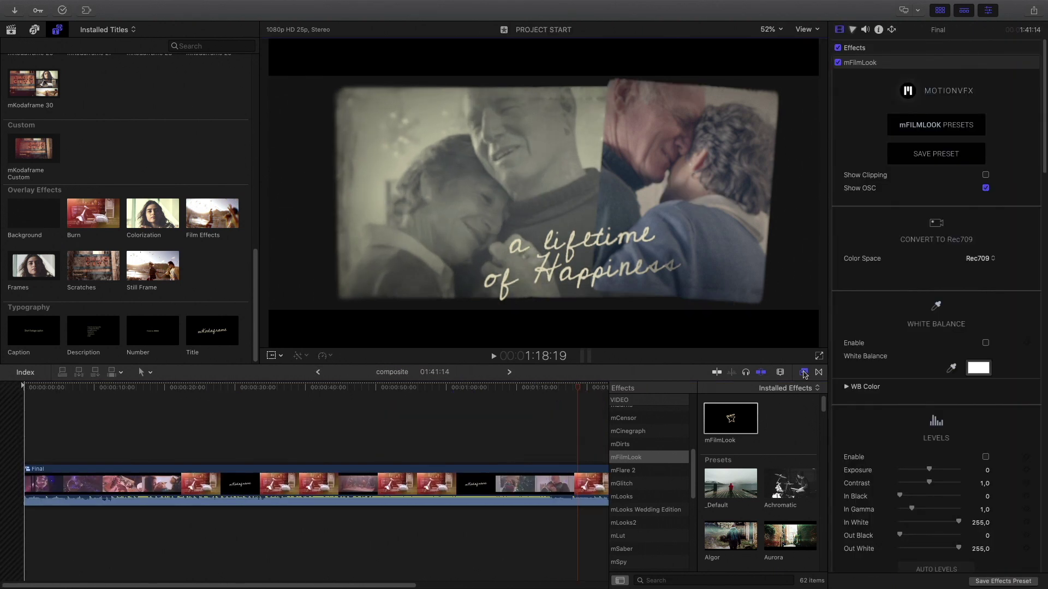